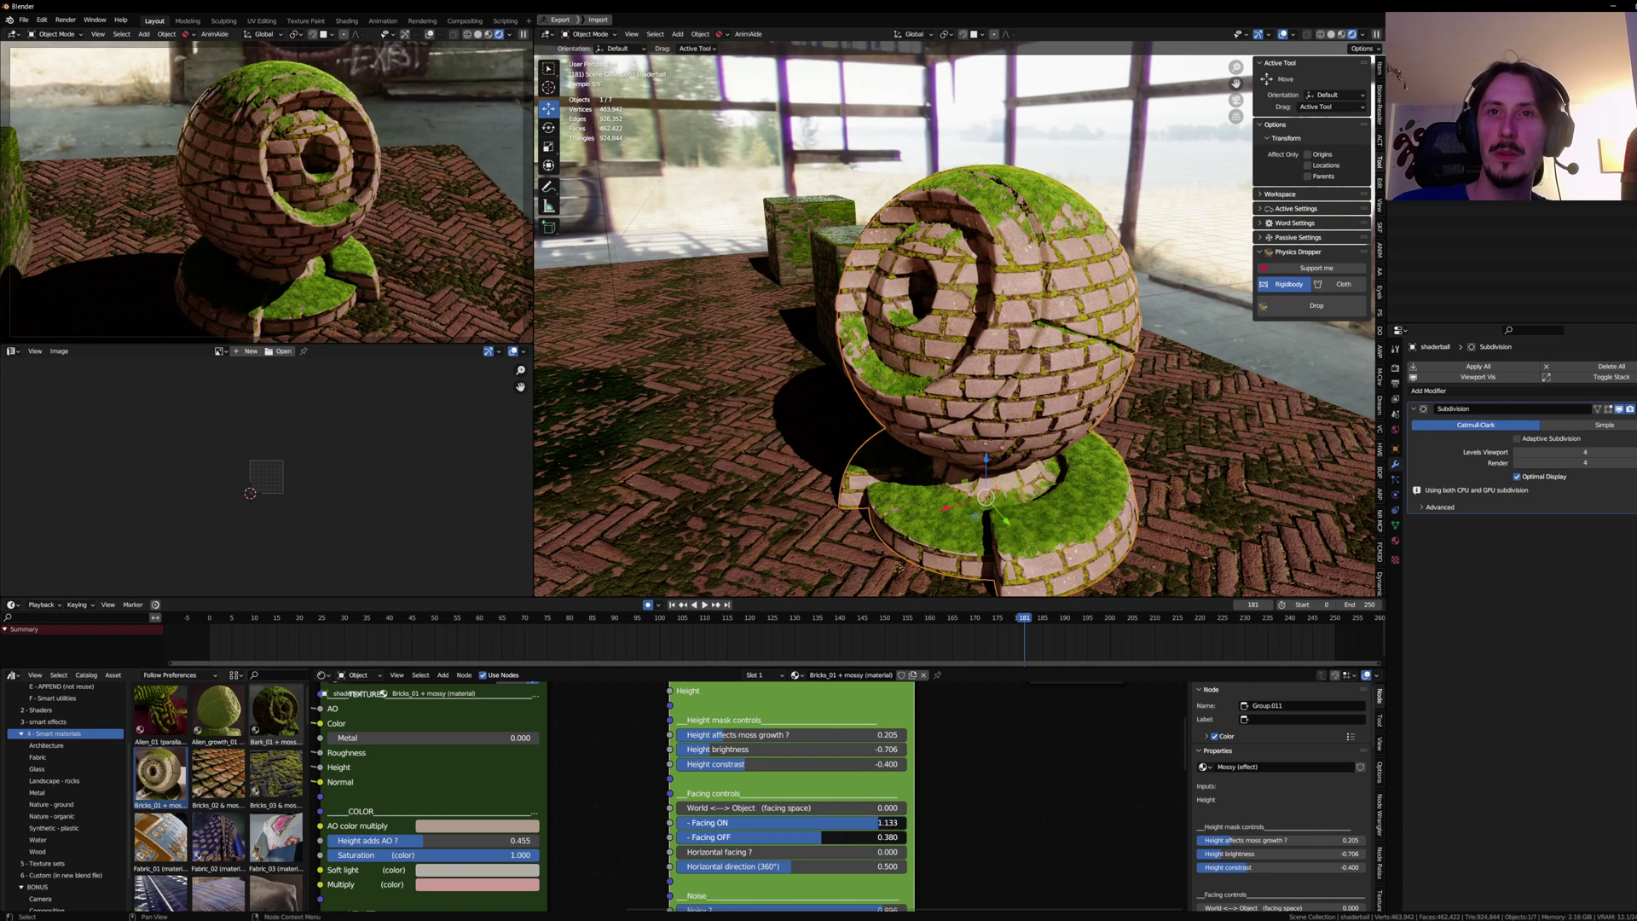
Step: Play the scene animation from its start and examine the Bricks_01 + mossy shader ball and its material nodes
{"action": "key", "text": "shift+Left"}
{"action": "key", "text": "space"}
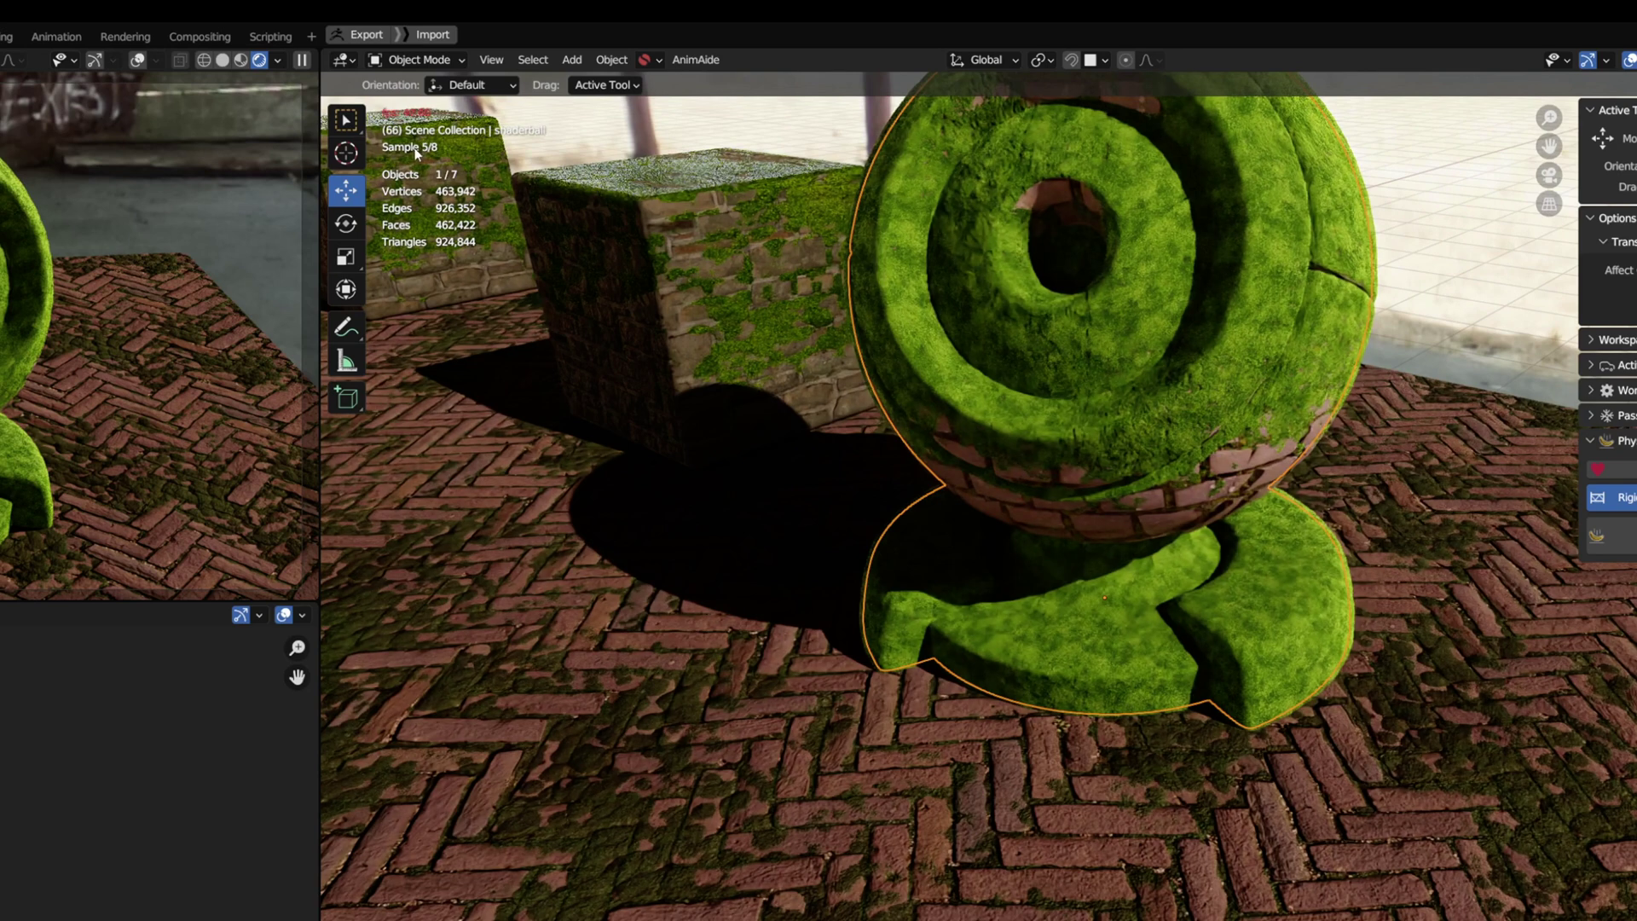
{"action": "key", "text": "space"}
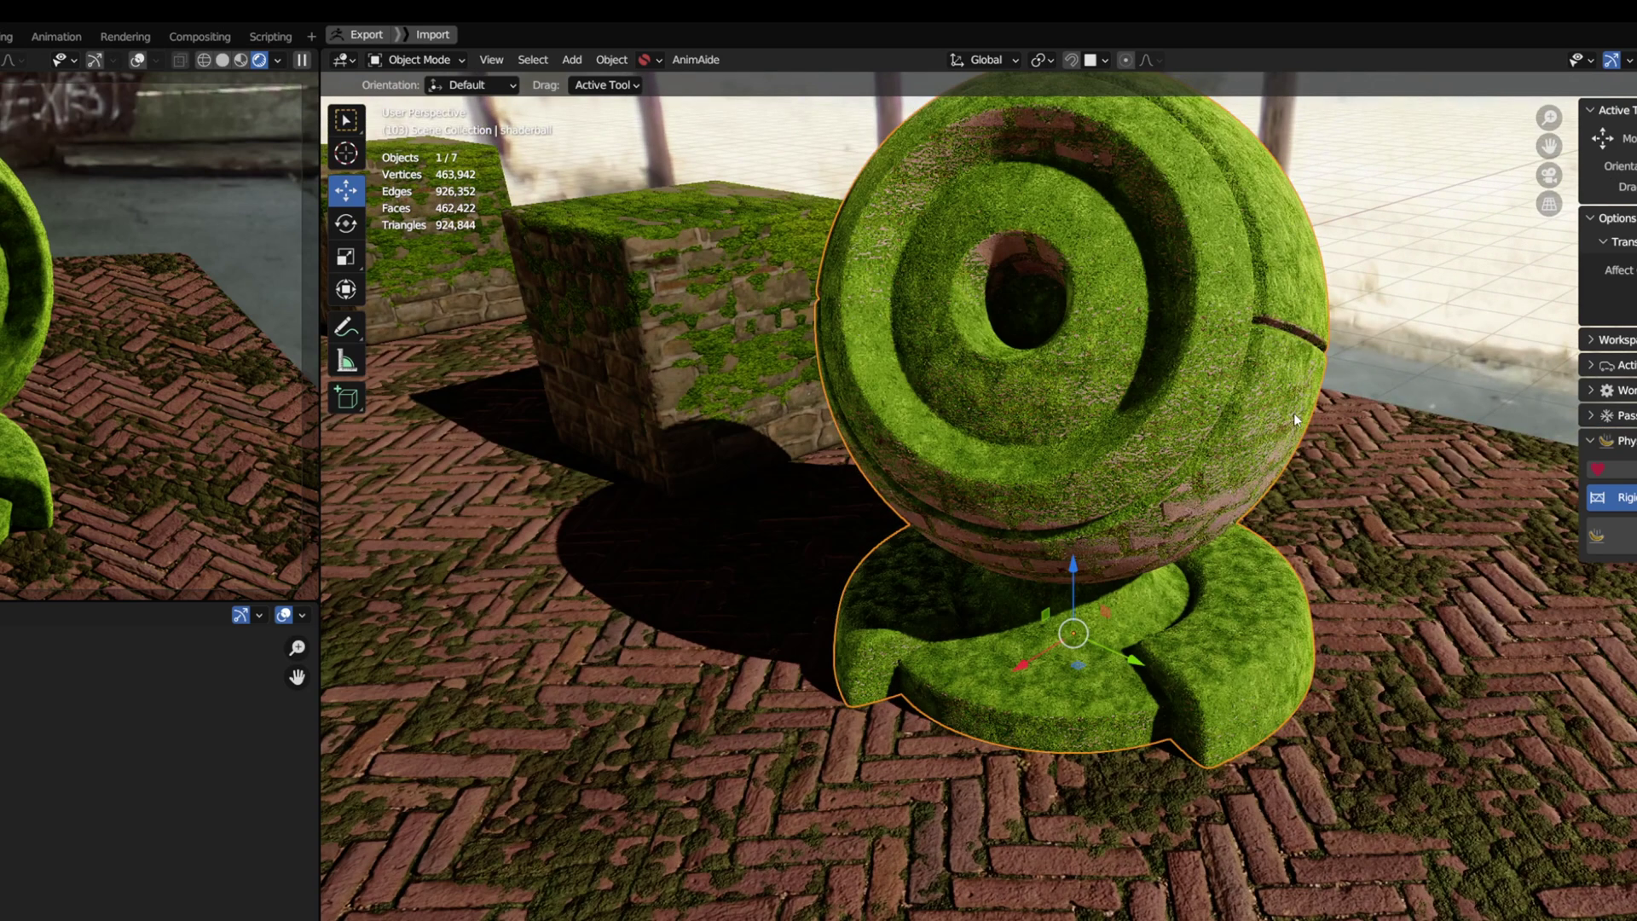
{"action": "middle_click_drag", "start_coordinate": [349, 785], "coordinate": [657, 787]}
{"action": "scroll", "coordinate": [661, 785], "scroll_direction": "up", "scroll_amount": 5}
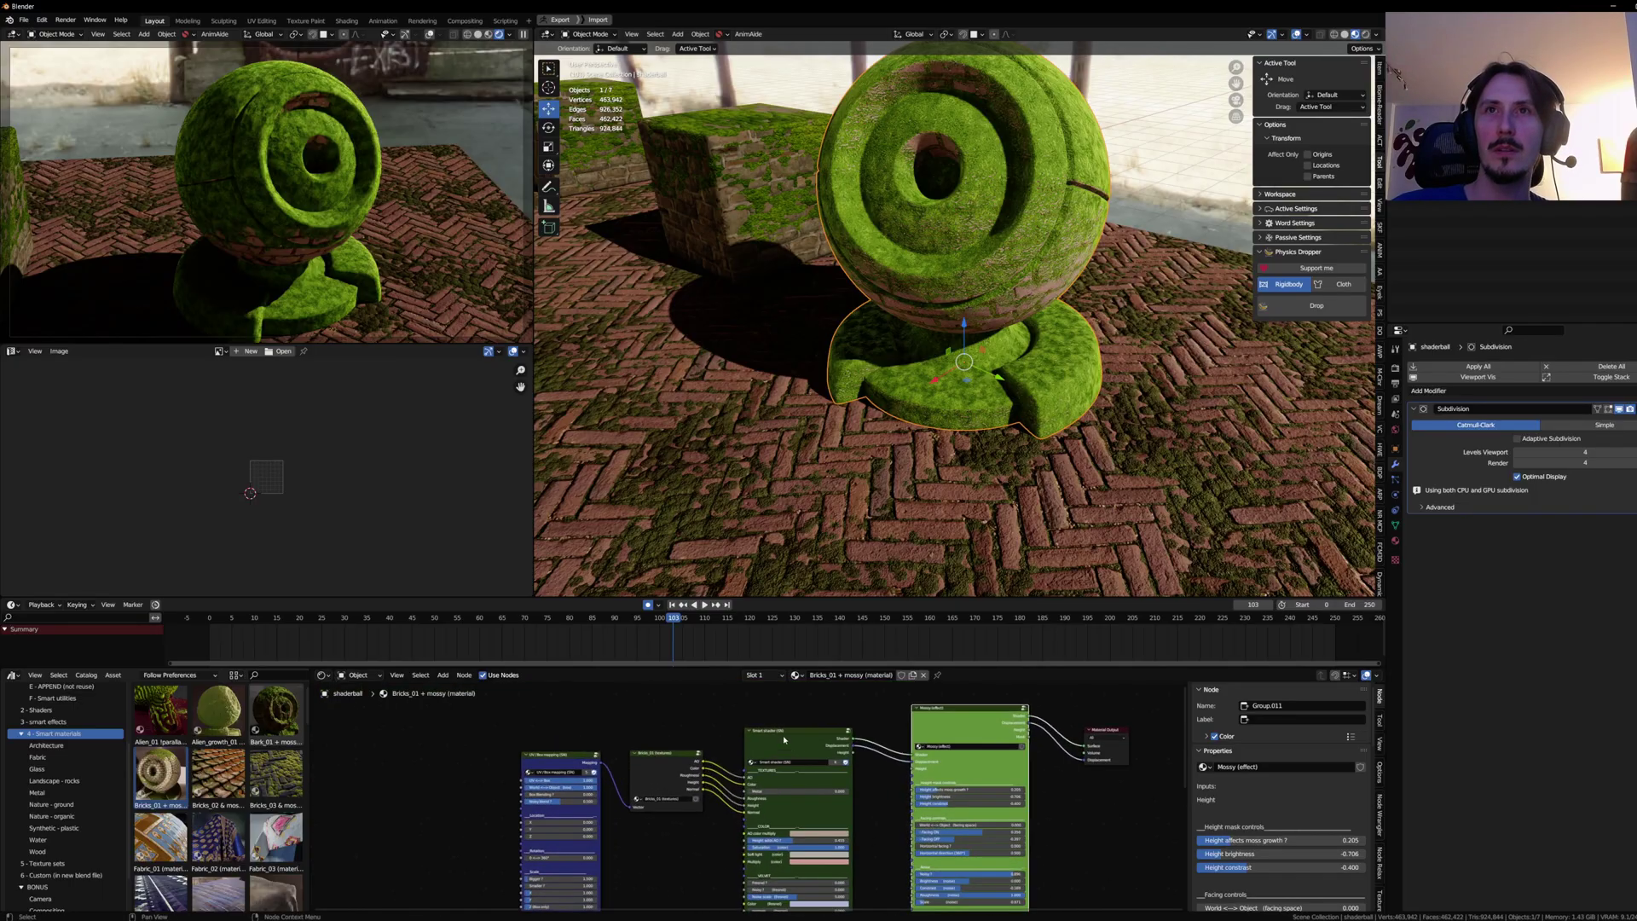
{"action": "scroll", "coordinate": [949, 715], "scroll_direction": "up", "scroll_amount": 2}
{"action": "scroll", "coordinate": [725, 759], "scroll_direction": "down", "scroll_amount": 3}
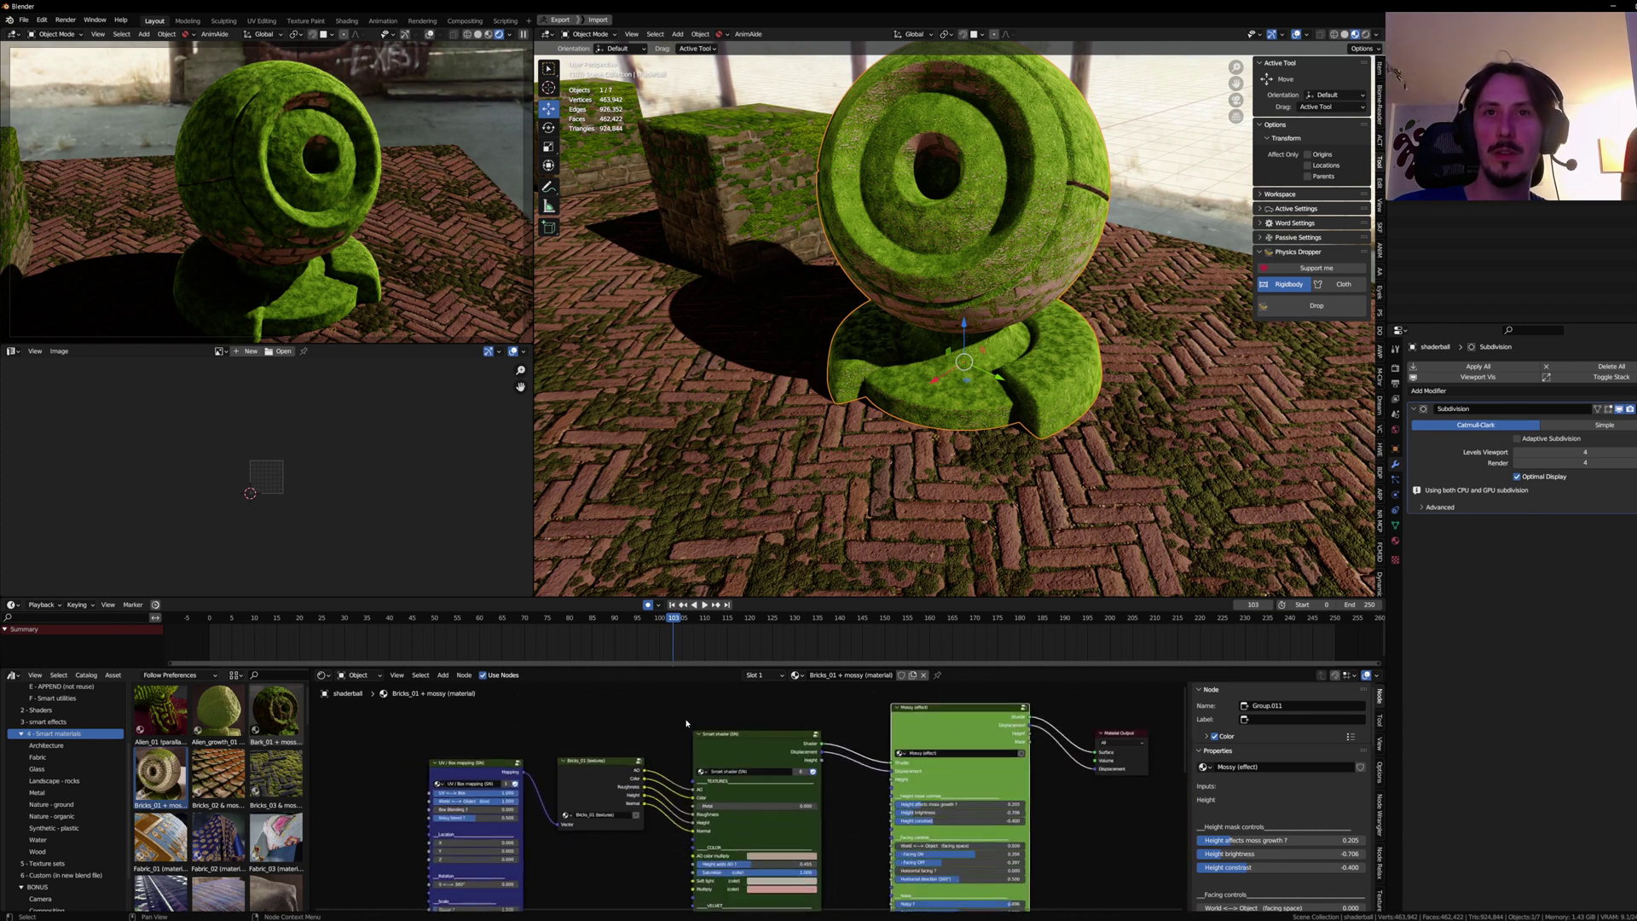
{"action": "scroll", "coordinate": [483, 794], "scroll_direction": "up", "scroll_amount": 2}
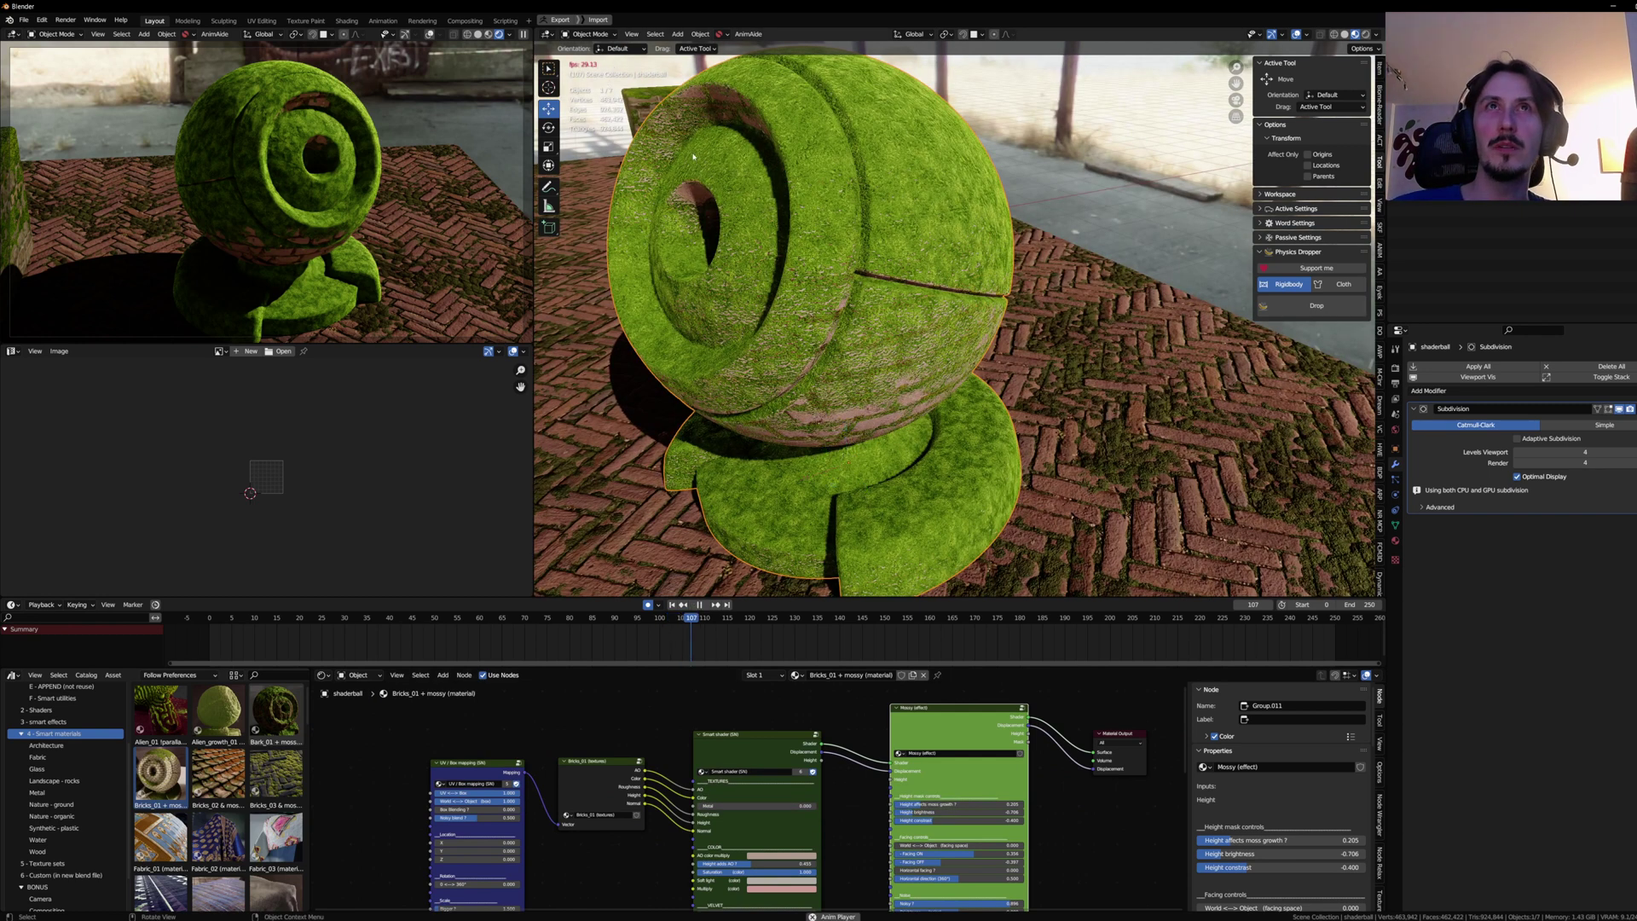
{"action": "key", "text": "space"}
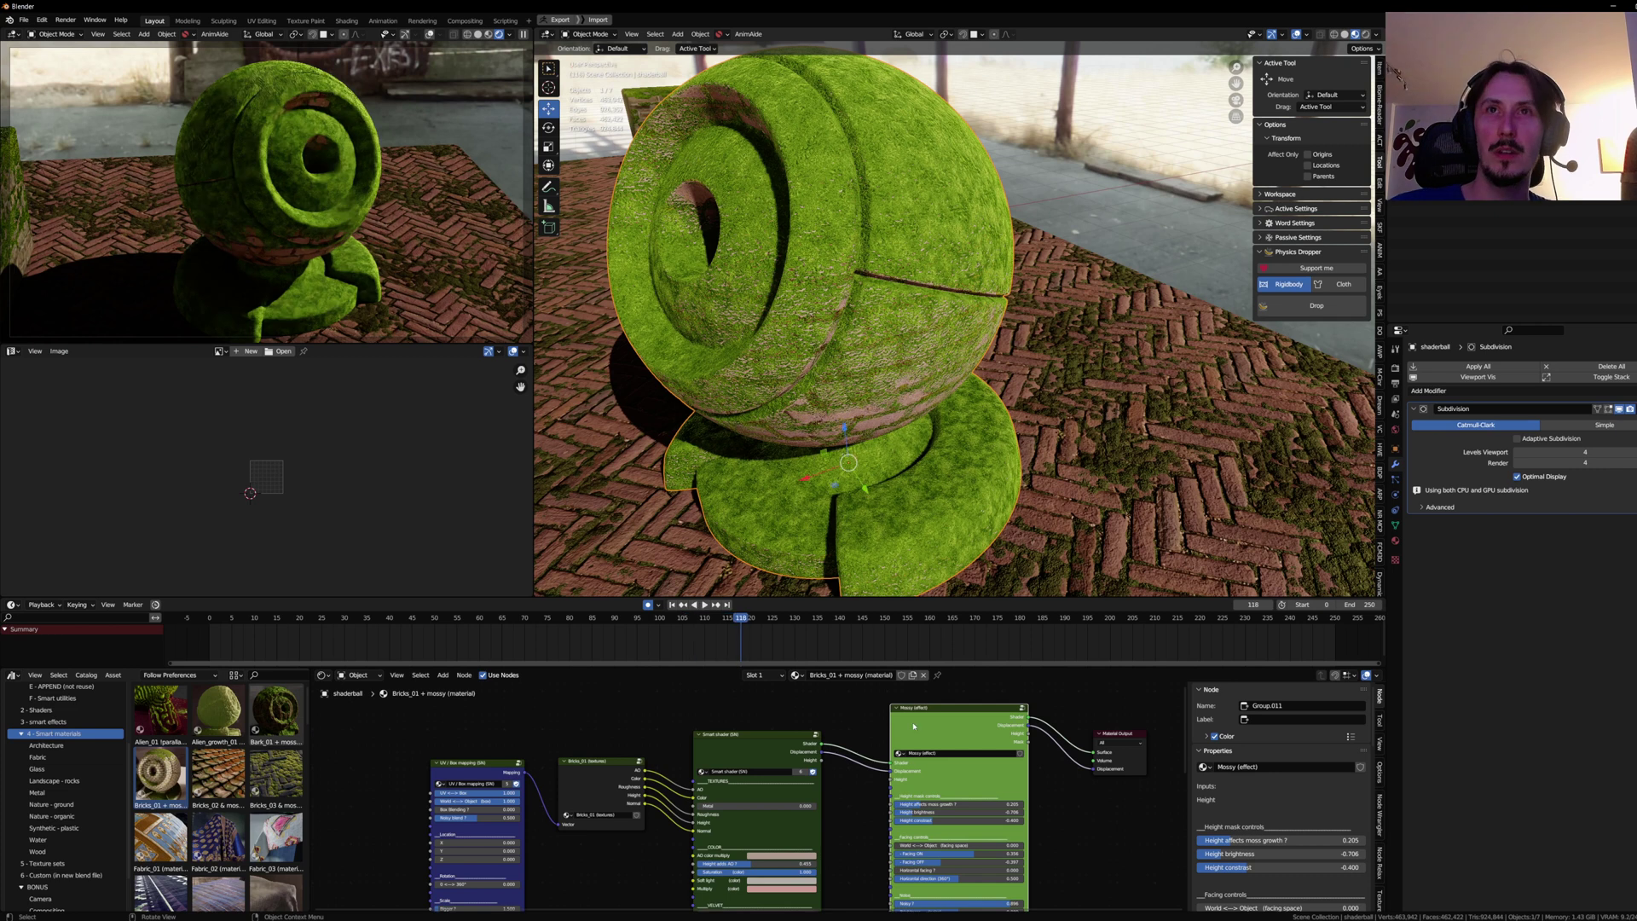
Step: Link the floor plane's Bricks_03 & moss material to the shader ball
{"action": "middle_click_drag", "start_coordinate": [1085, 482], "coordinate": [787, 529]}
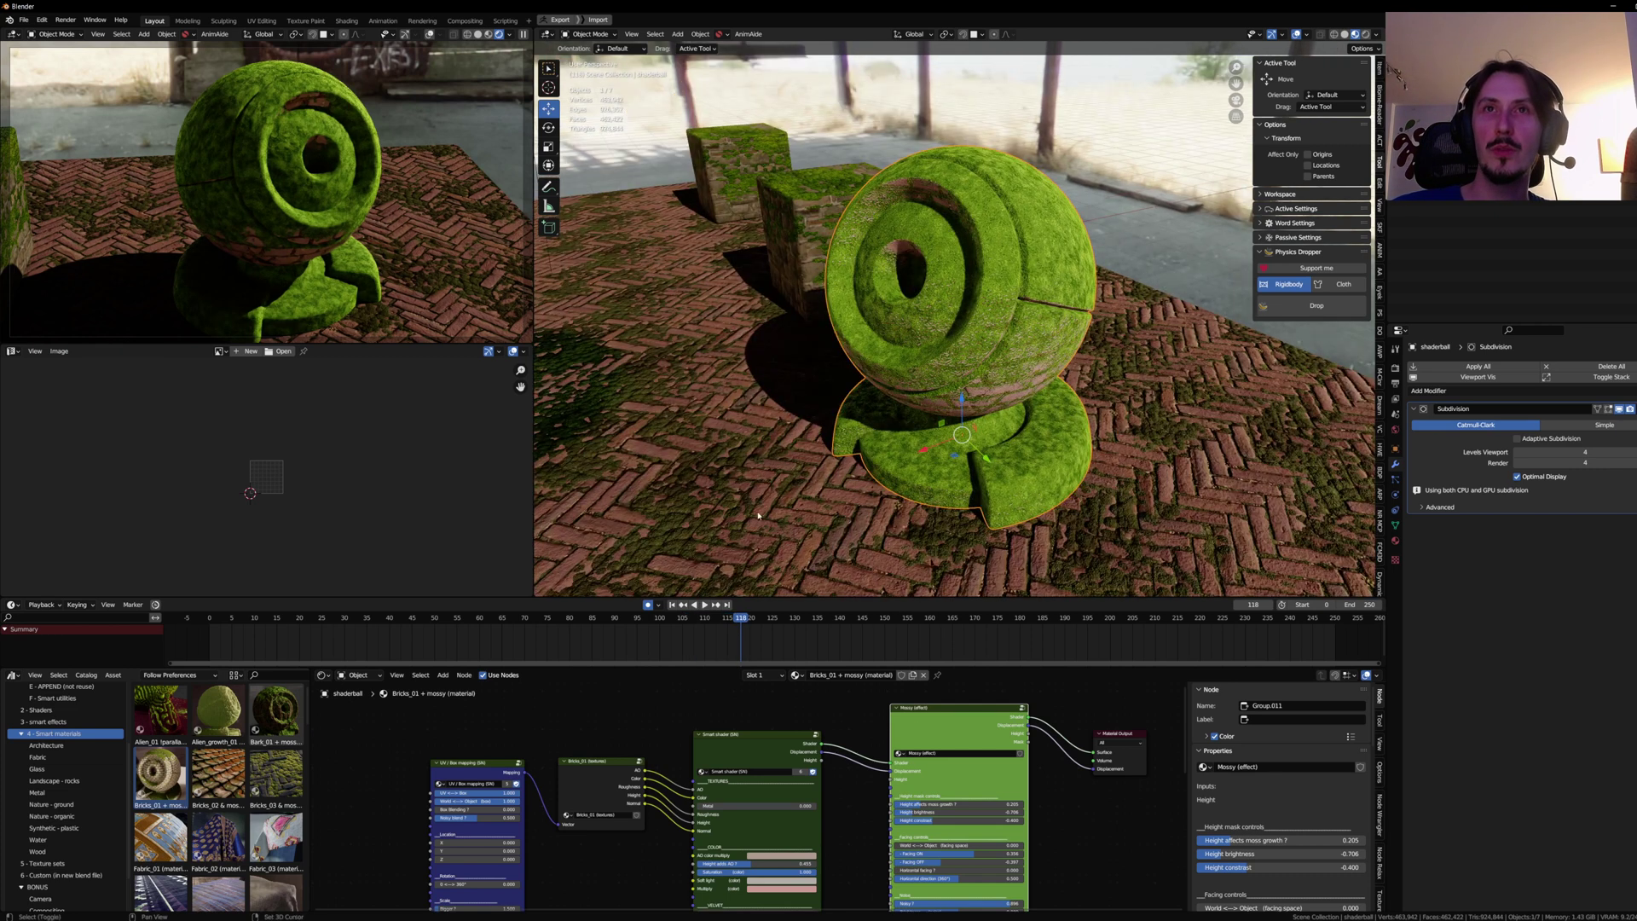
{"action": "left_click", "coordinate": [757, 515], "text": "shift"}
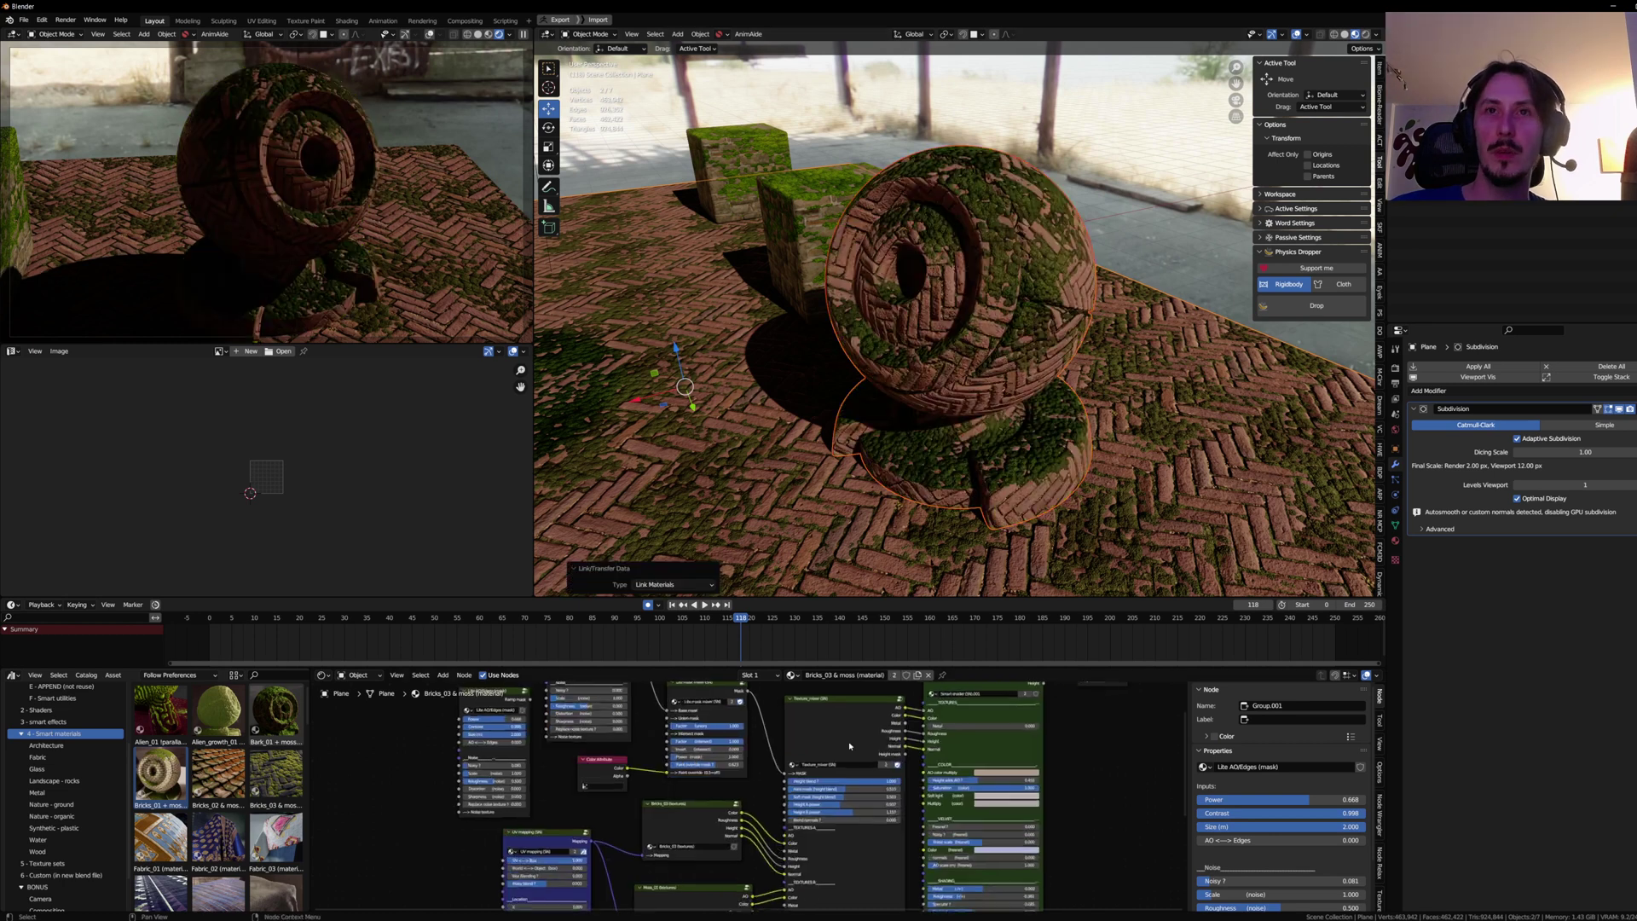
{"action": "scroll", "coordinate": [852, 745], "scroll_direction": "down", "scroll_amount": 3}
{"action": "middle_click_drag", "start_coordinate": [1034, 741], "coordinate": [1015, 767]}
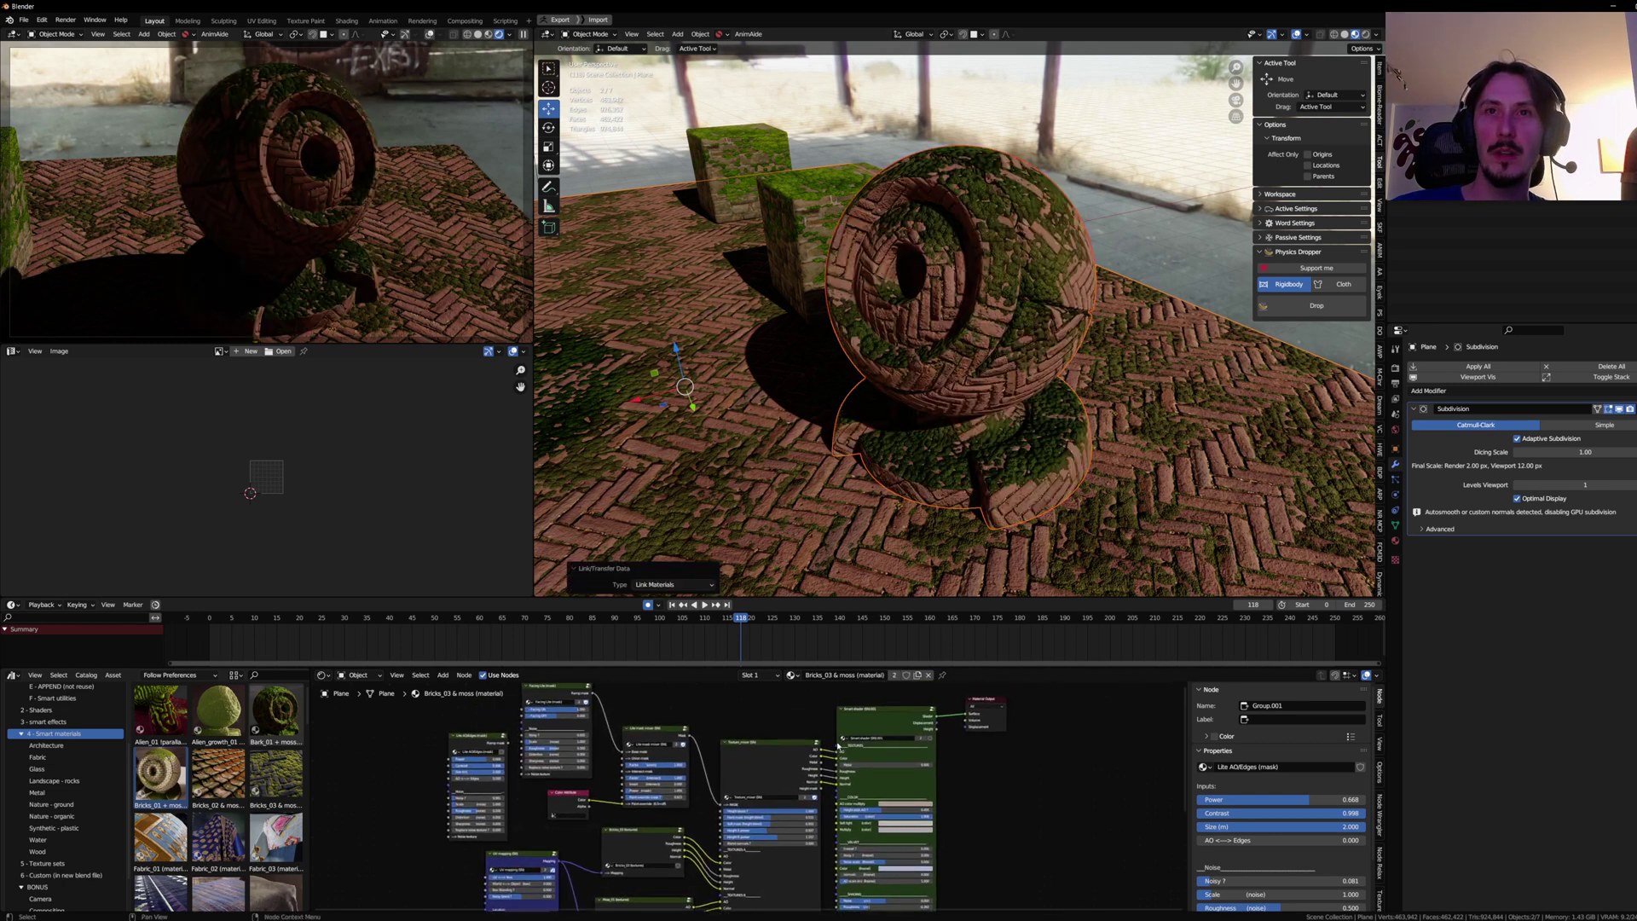
Step: Examine the Smart shader's connection to the Material Output and the brick and moss texture nodes
{"action": "scroll", "coordinate": [1013, 784], "scroll_direction": "up", "scroll_amount": 8}
{"action": "left_click_drag", "start_coordinate": [961, 764], "coordinate": [1115, 770]}
{"action": "scroll", "coordinate": [1107, 770], "scroll_direction": "up", "scroll_amount": 1}
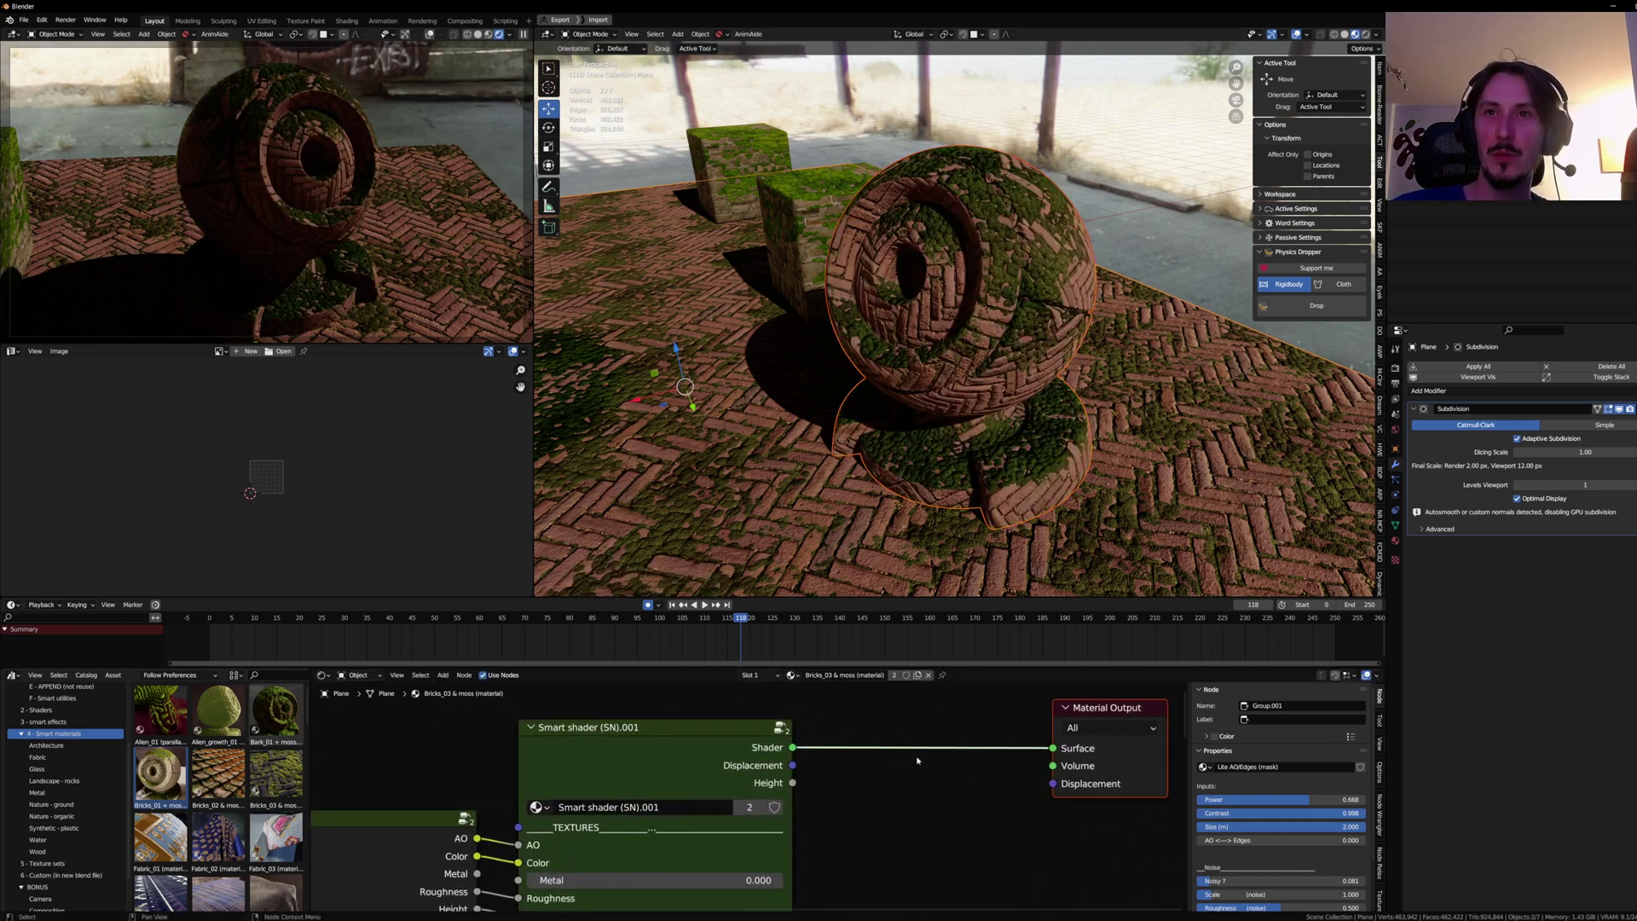
{"action": "scroll", "coordinate": [918, 760], "scroll_direction": "up", "scroll_amount": 1}
{"action": "middle_click_drag", "start_coordinate": [839, 740], "coordinate": [748, 756]}
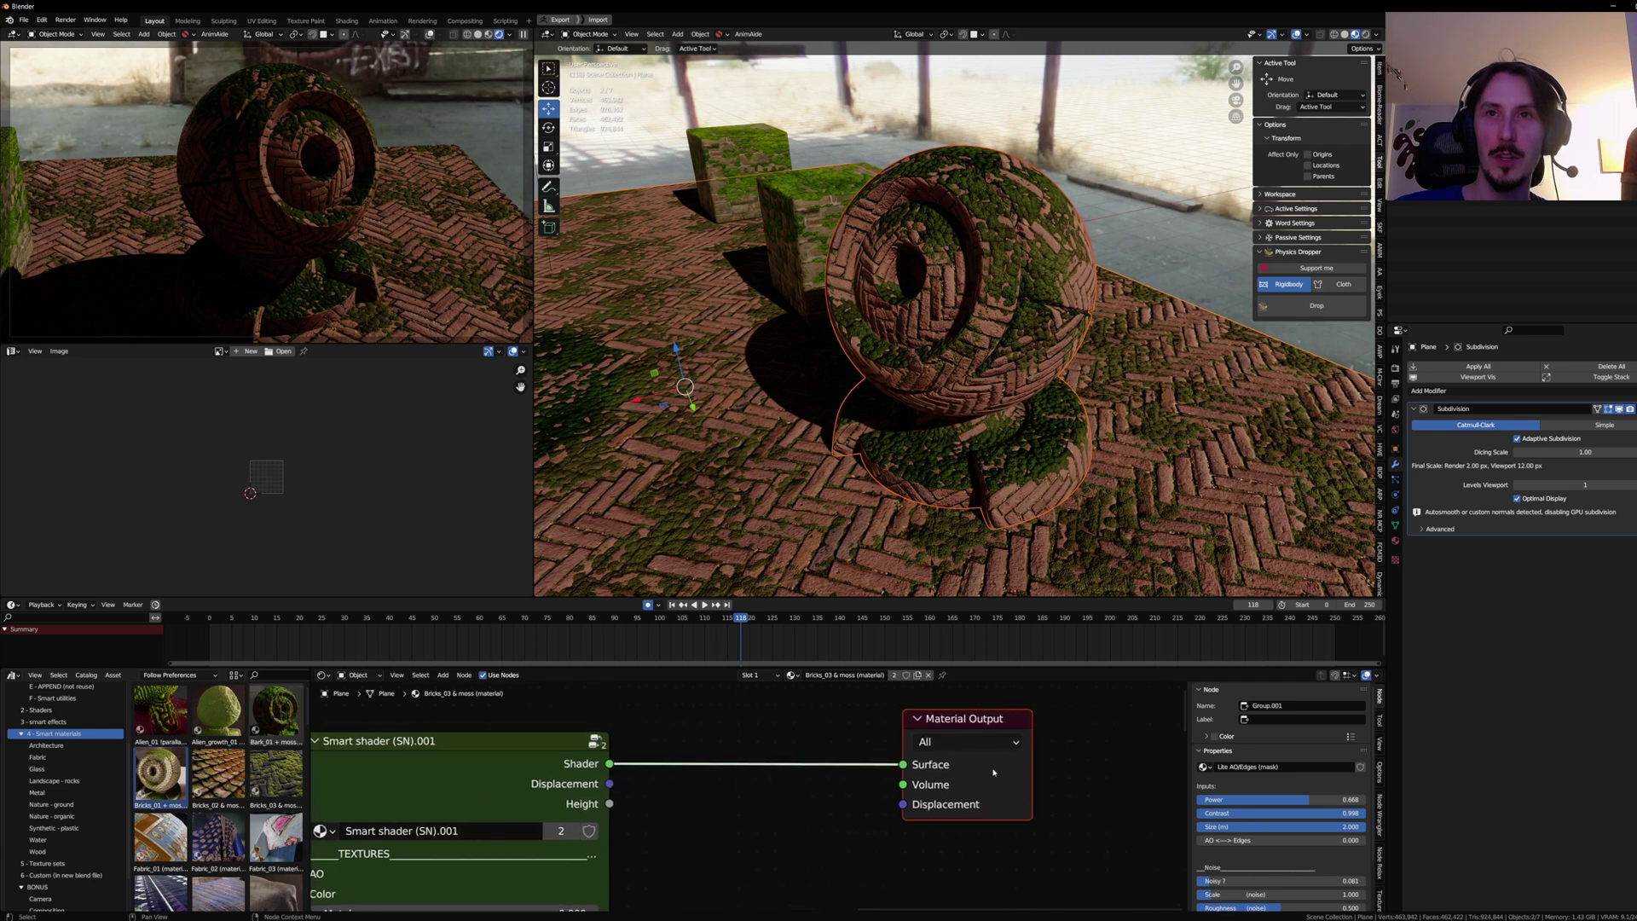
{"action": "key", "text": "Tab"}
{"action": "scroll", "coordinate": [720, 761], "scroll_direction": "up", "scroll_amount": 5}
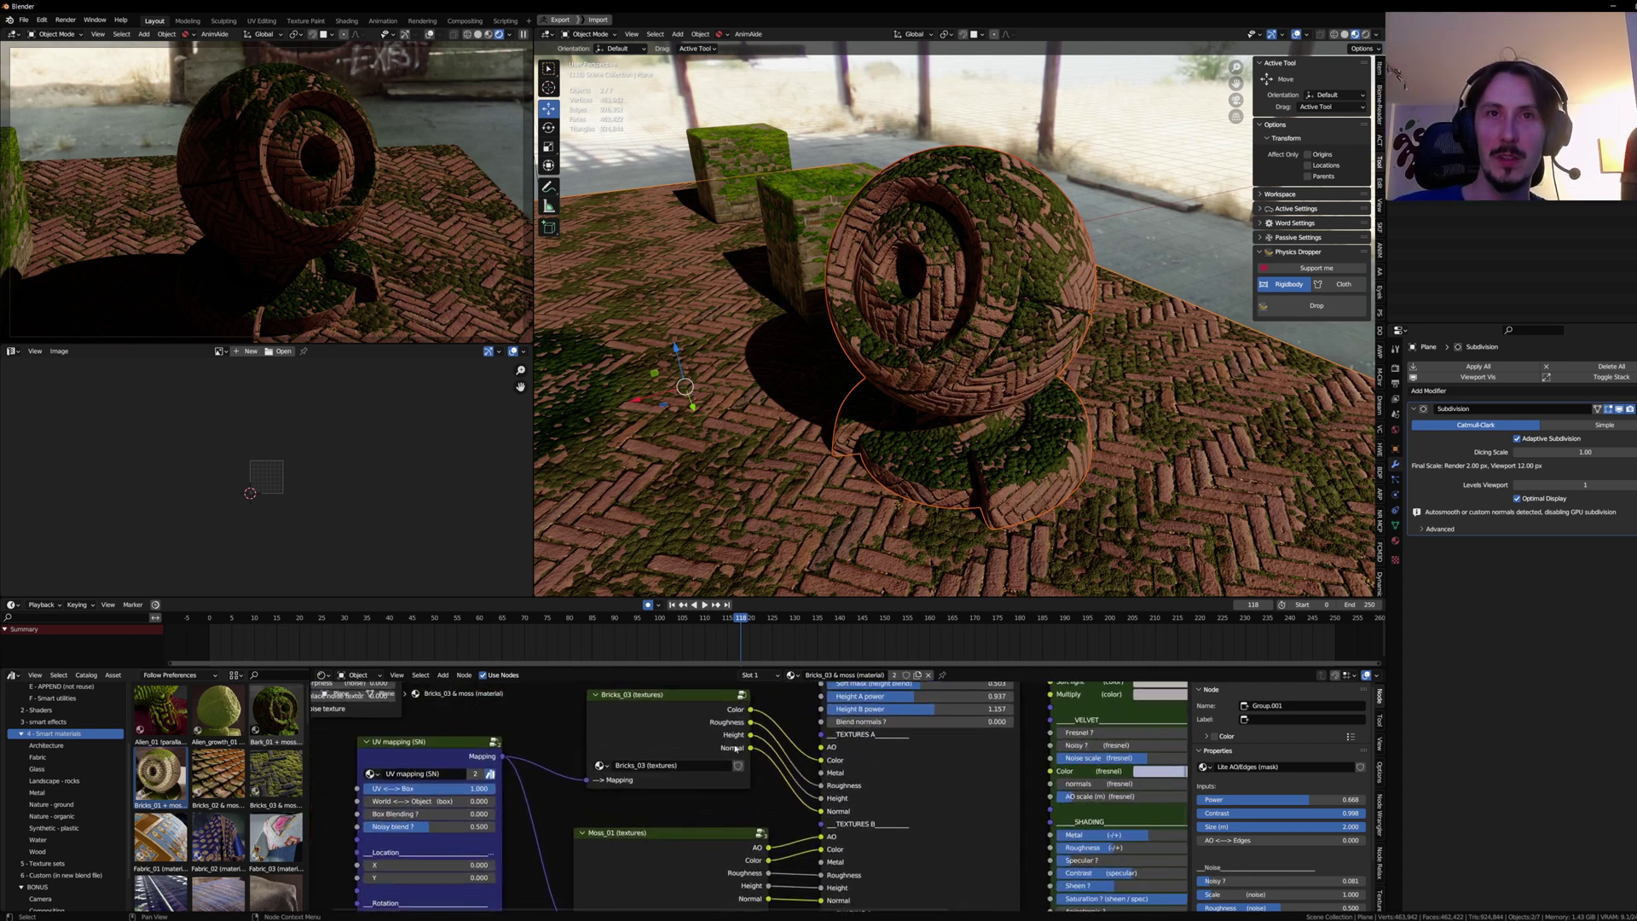
Step: Examine in a full-screen node editor how the mask, Bricks_03 and Moss_01 texture nodes feed the Texture_mixer
{"action": "key", "text": "ctrl+space"}
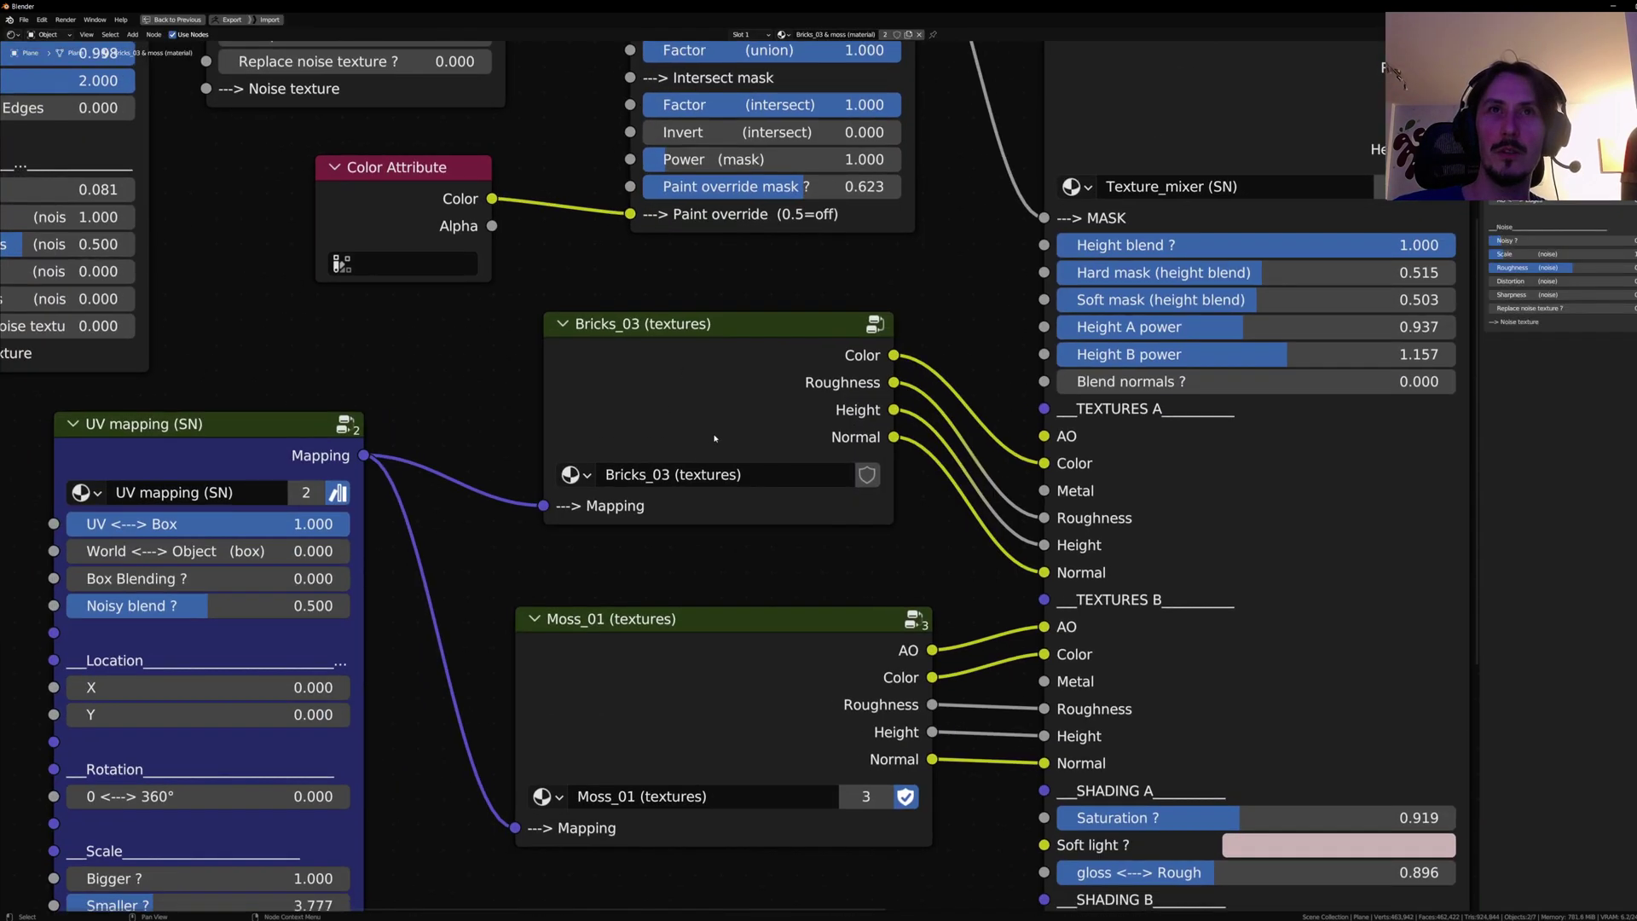
{"action": "scroll", "coordinate": [700, 452], "scroll_direction": "down", "scroll_amount": 2}
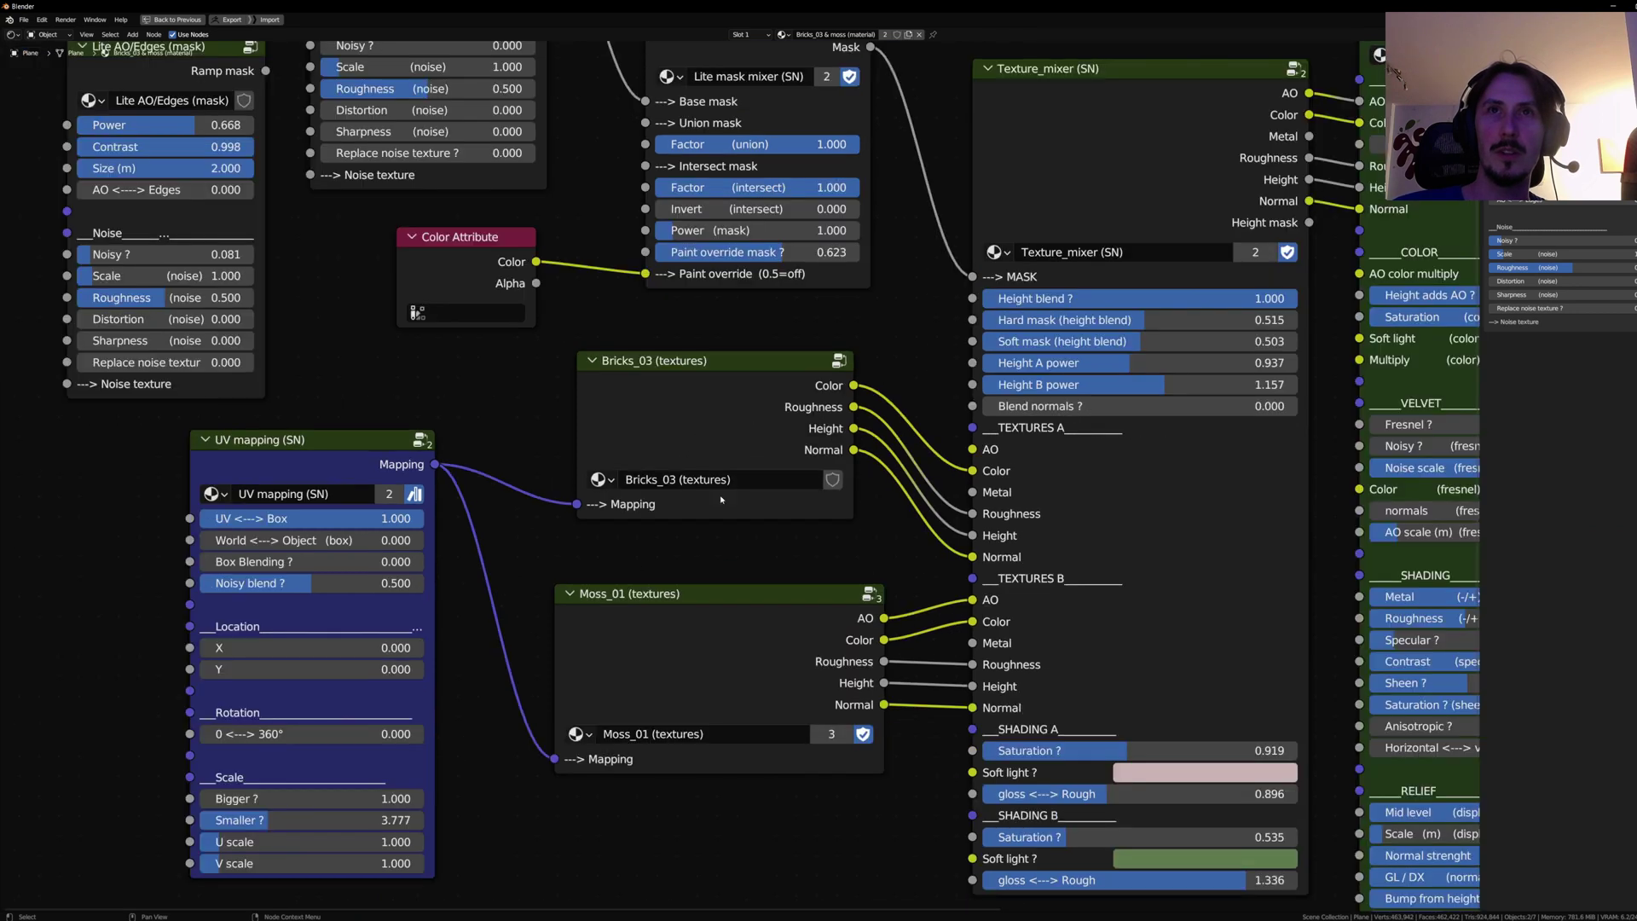
{"action": "scroll", "coordinate": [983, 624], "scroll_direction": "down", "scroll_amount": 2}
{"action": "middle_click_drag", "start_coordinate": [1029, 537], "coordinate": [786, 567]}
{"action": "left_click_drag", "start_coordinate": [848, 247], "coordinate": [839, 231]}
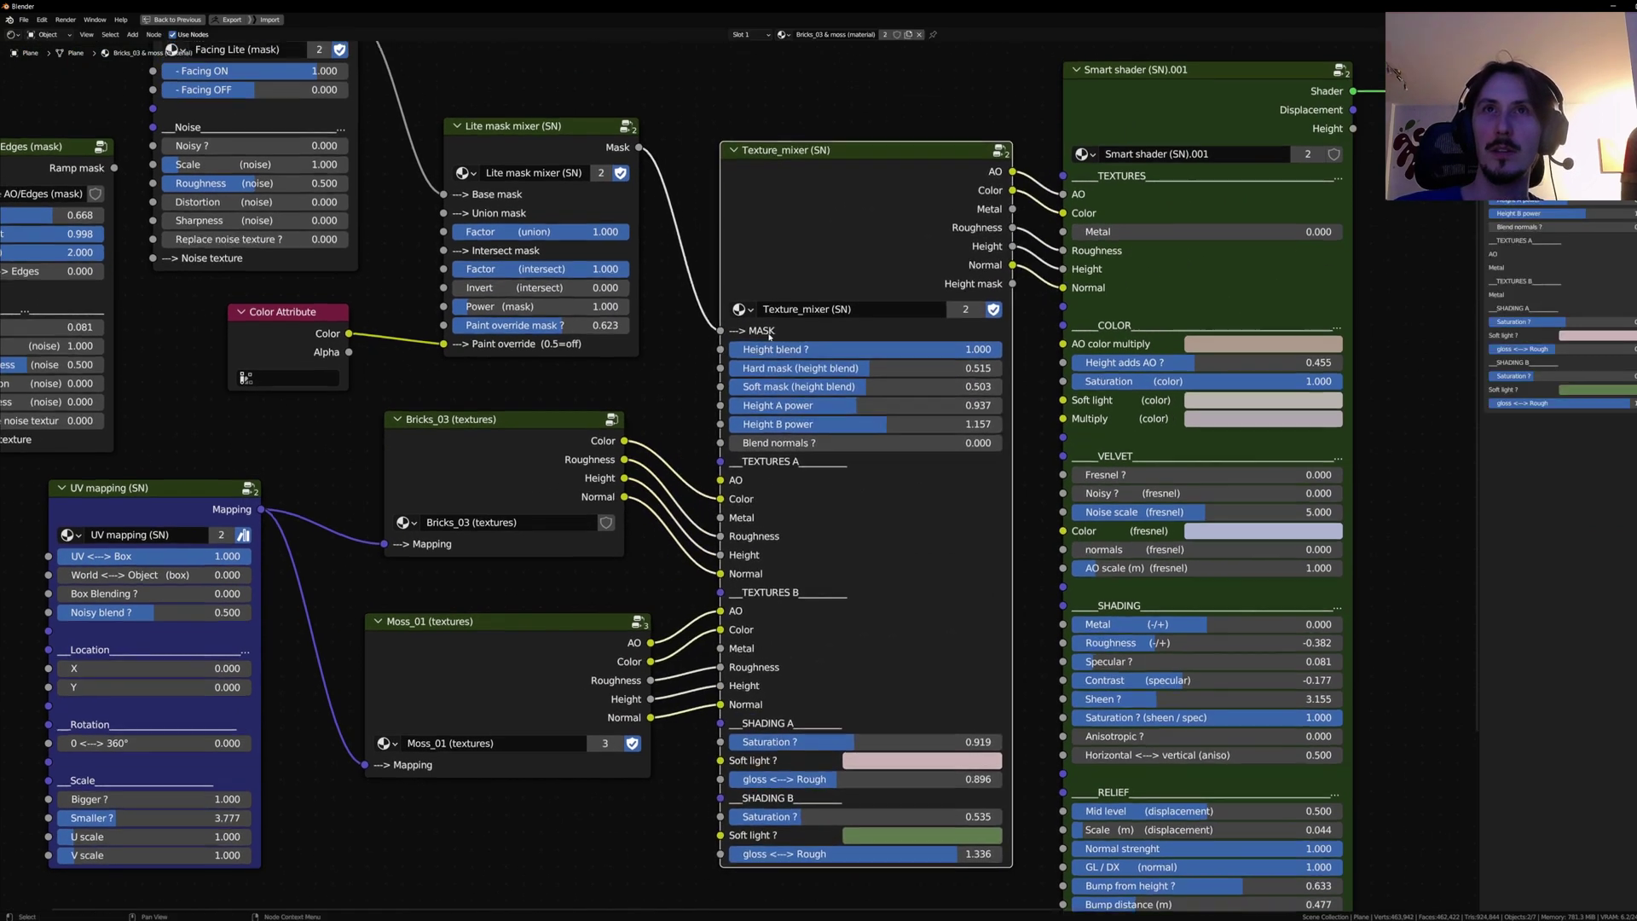
{"action": "middle_click_drag", "start_coordinate": [779, 324], "coordinate": [762, 364]}
{"action": "scroll", "coordinate": [763, 364], "scroll_direction": "up", "scroll_amount": 1}
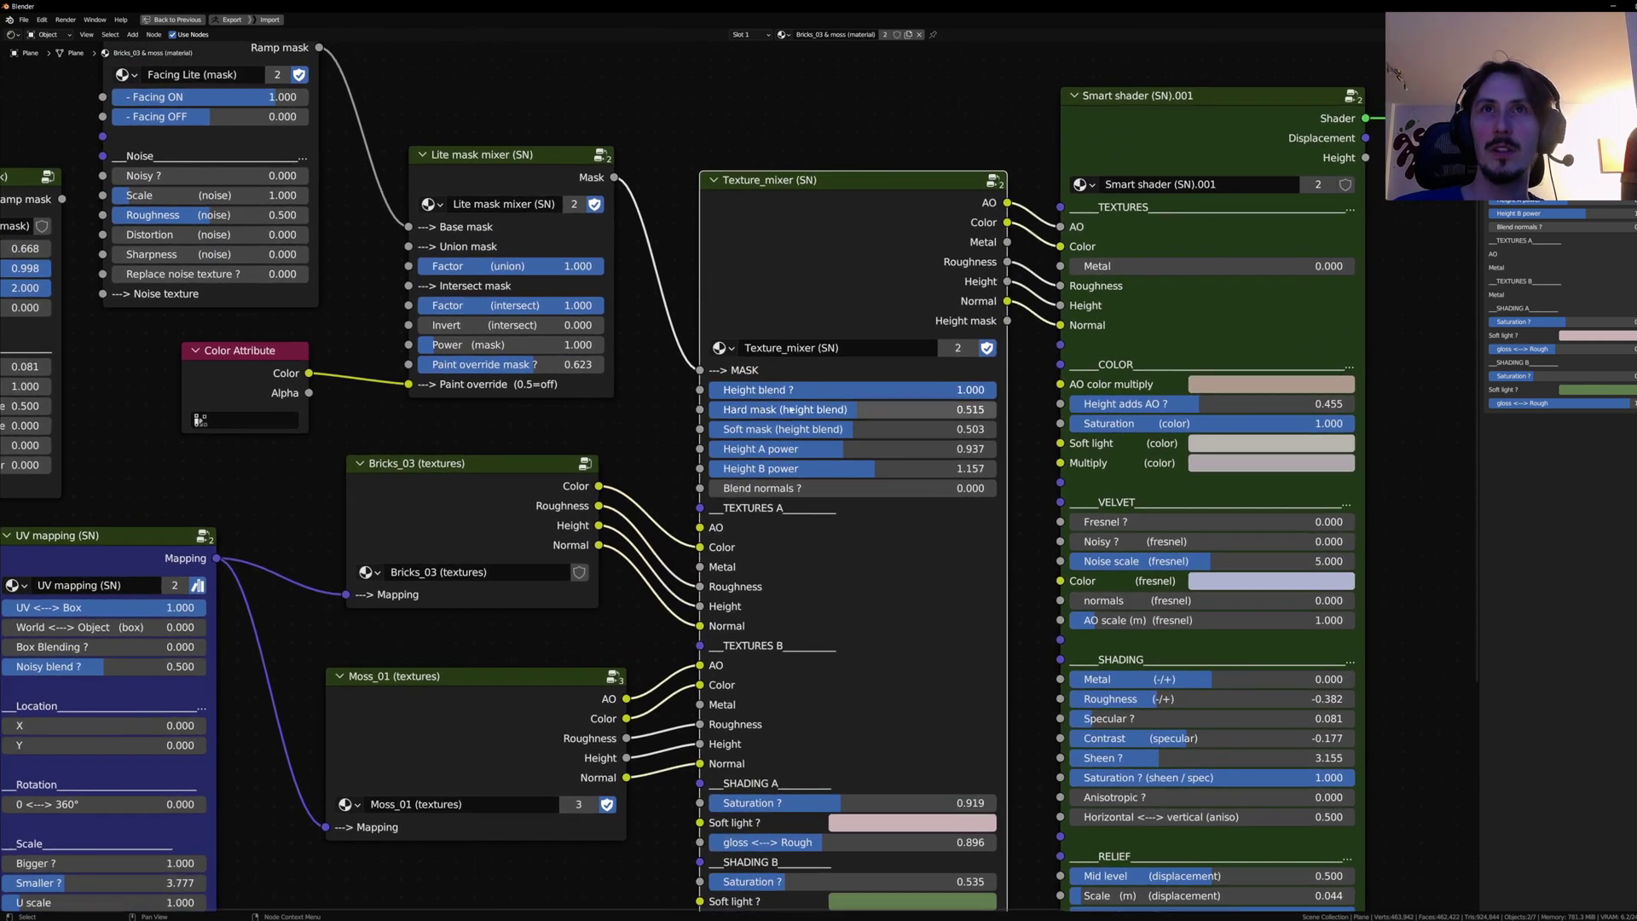
{"action": "key", "text": "ctrl+space"}
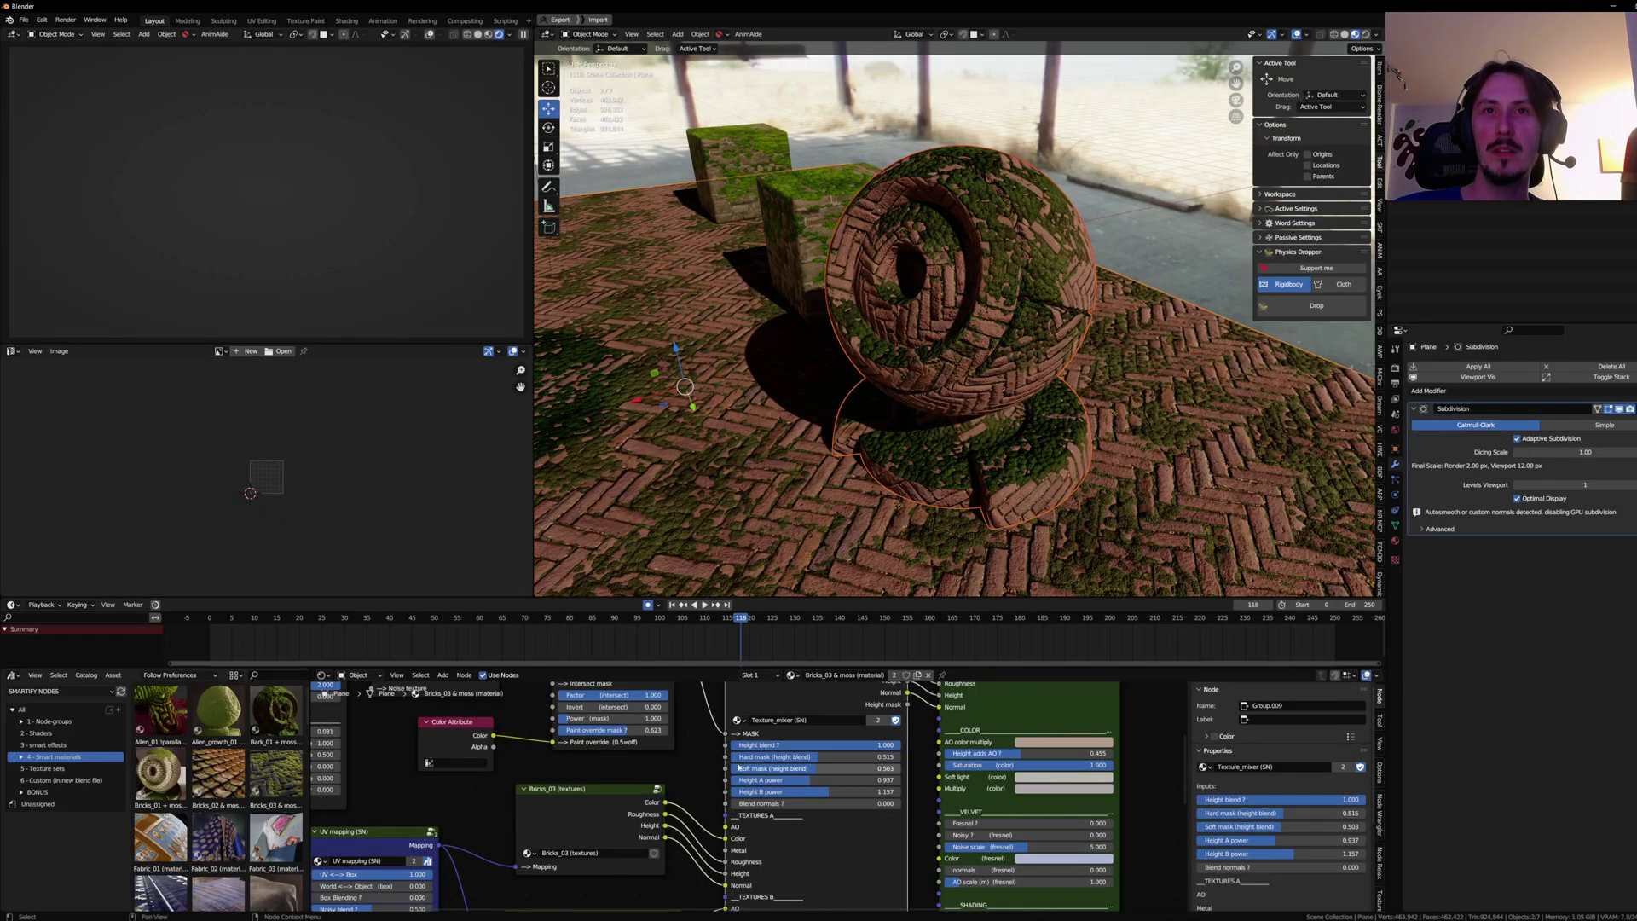
Step: Enter Vertex Paint mode with white as the brush colour and transfer the mode from the floor plane to the shader ball
{"action": "scroll", "coordinate": [994, 338], "scroll_direction": "up", "scroll_amount": 10}
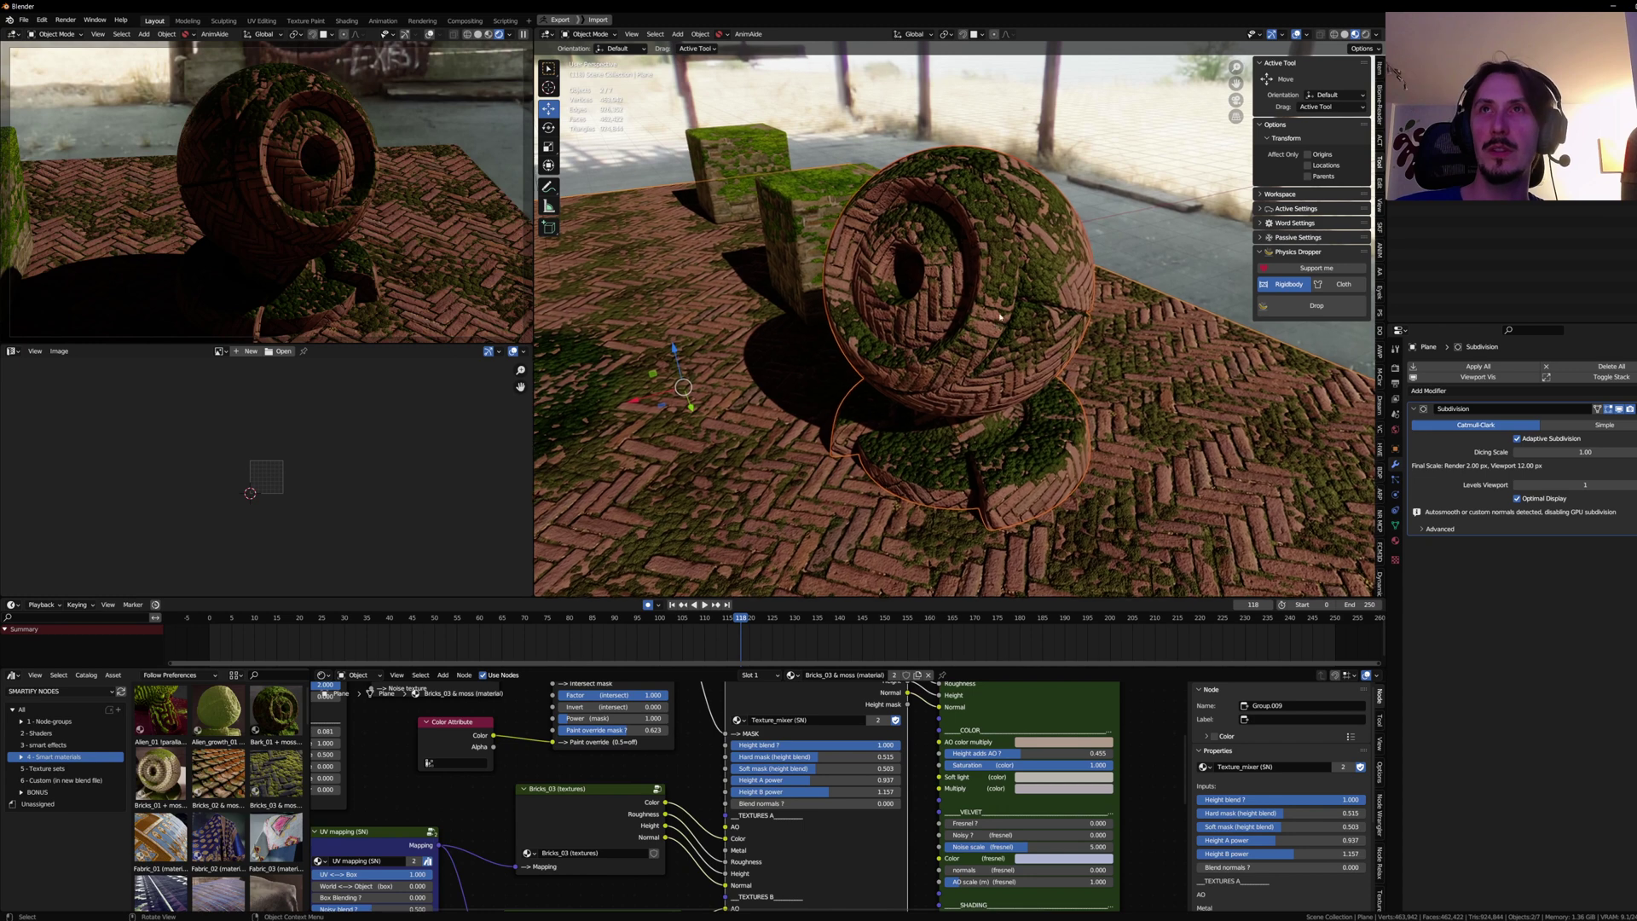
{"action": "scroll", "coordinate": [1010, 360], "scroll_direction": "up", "scroll_amount": 4}
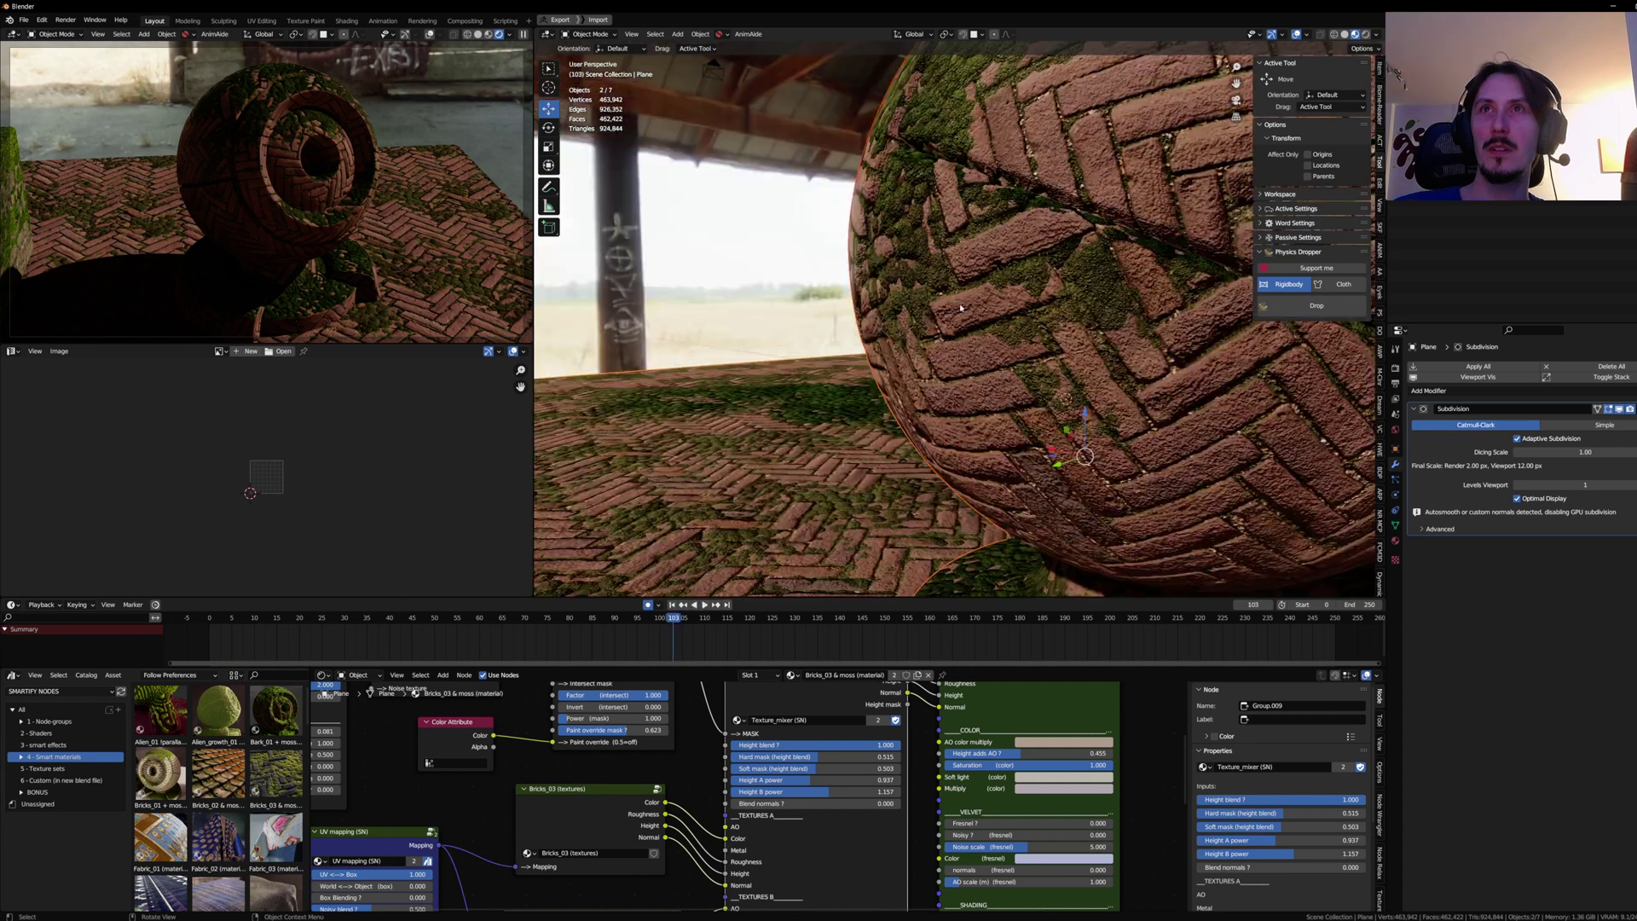
{"action": "middle_click_drag", "start_coordinate": [1076, 375], "coordinate": [1012, 373]}
{"action": "key", "text": "ctrl+Tab"}
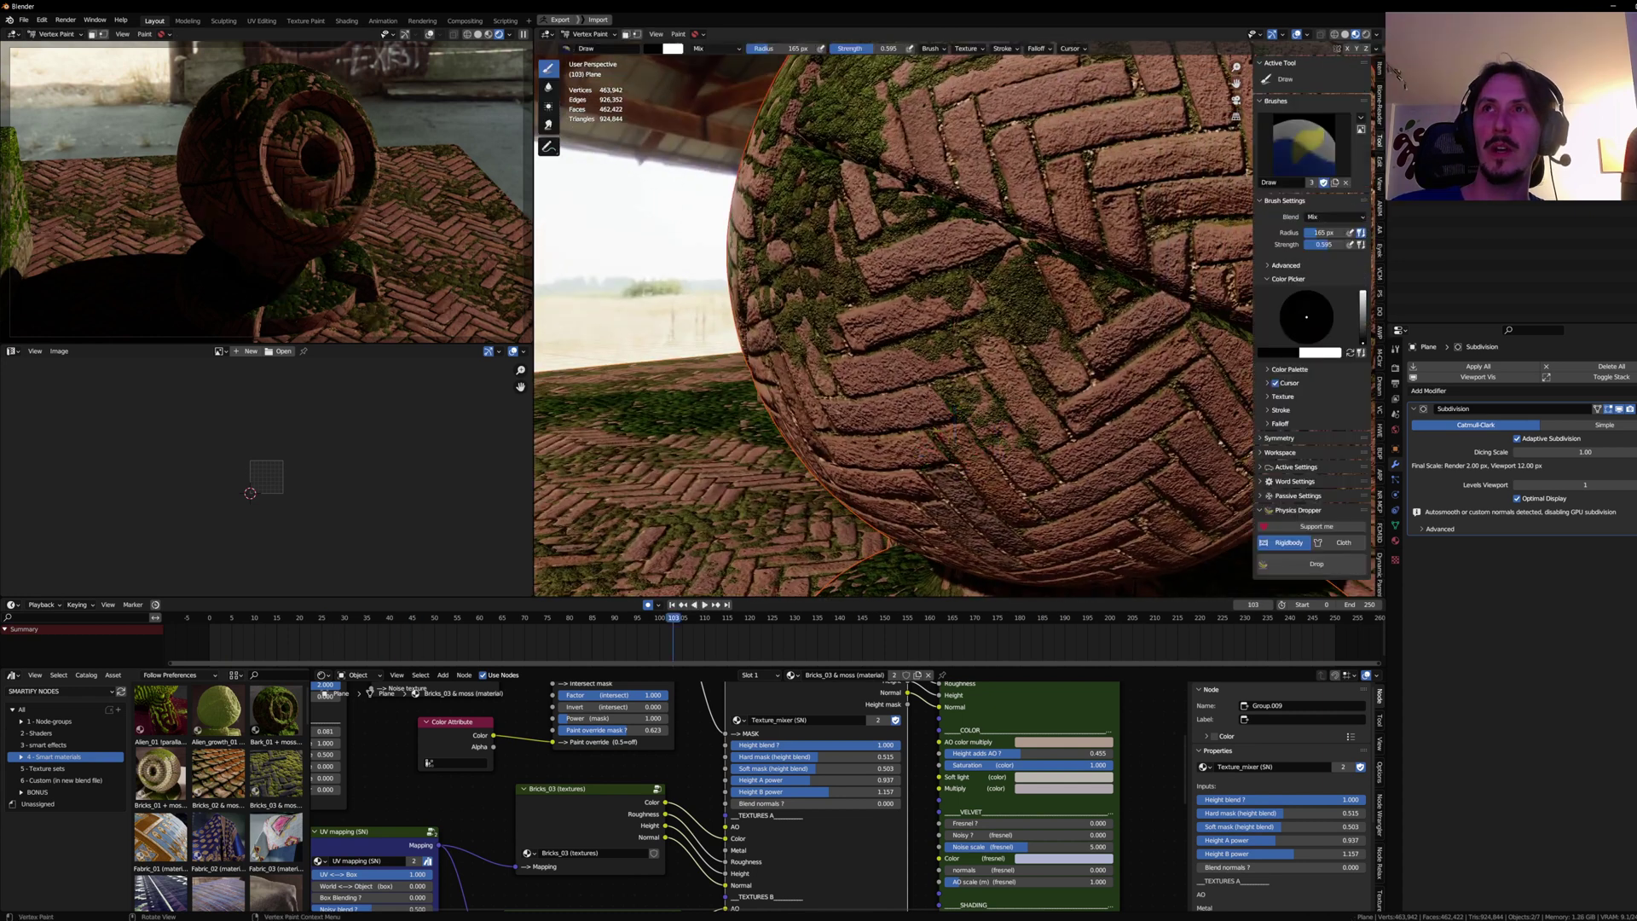
{"action": "scroll", "coordinate": [776, 738], "scroll_direction": "up", "scroll_amount": 4}
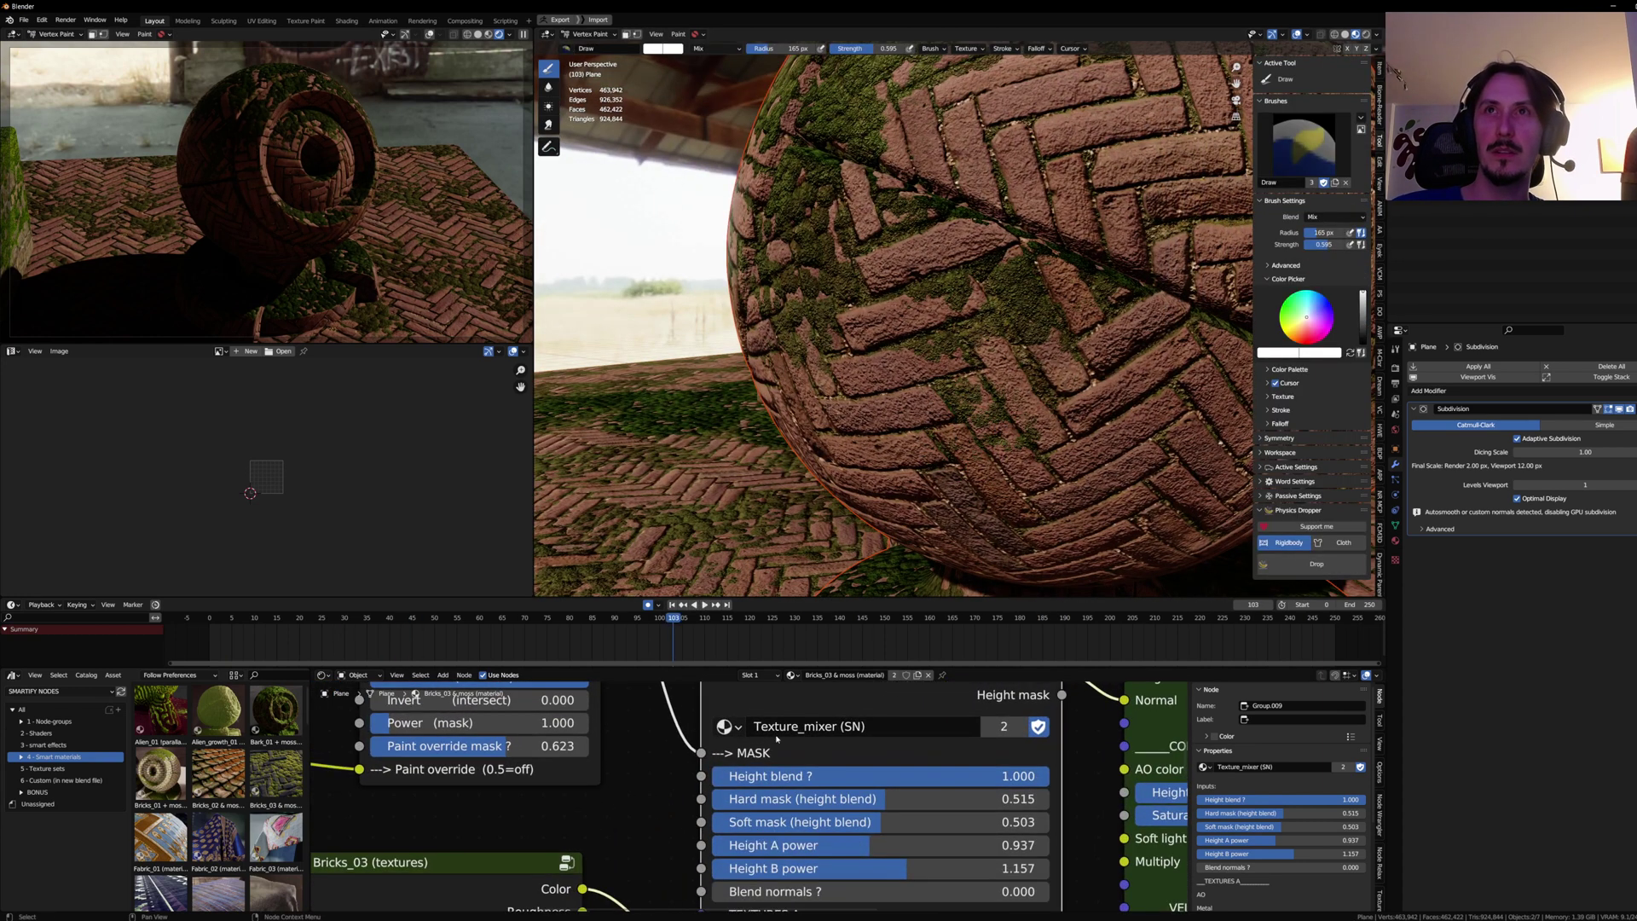
{"action": "scroll", "coordinate": [1021, 340], "scroll_direction": "down", "scroll_amount": 3}
{"action": "middle_click_drag", "start_coordinate": [1021, 341], "coordinate": [972, 329]}
{"action": "key", "text": "alt+q"}
{"action": "scroll", "coordinate": [981, 341], "scroll_direction": "up", "scroll_amount": 4}
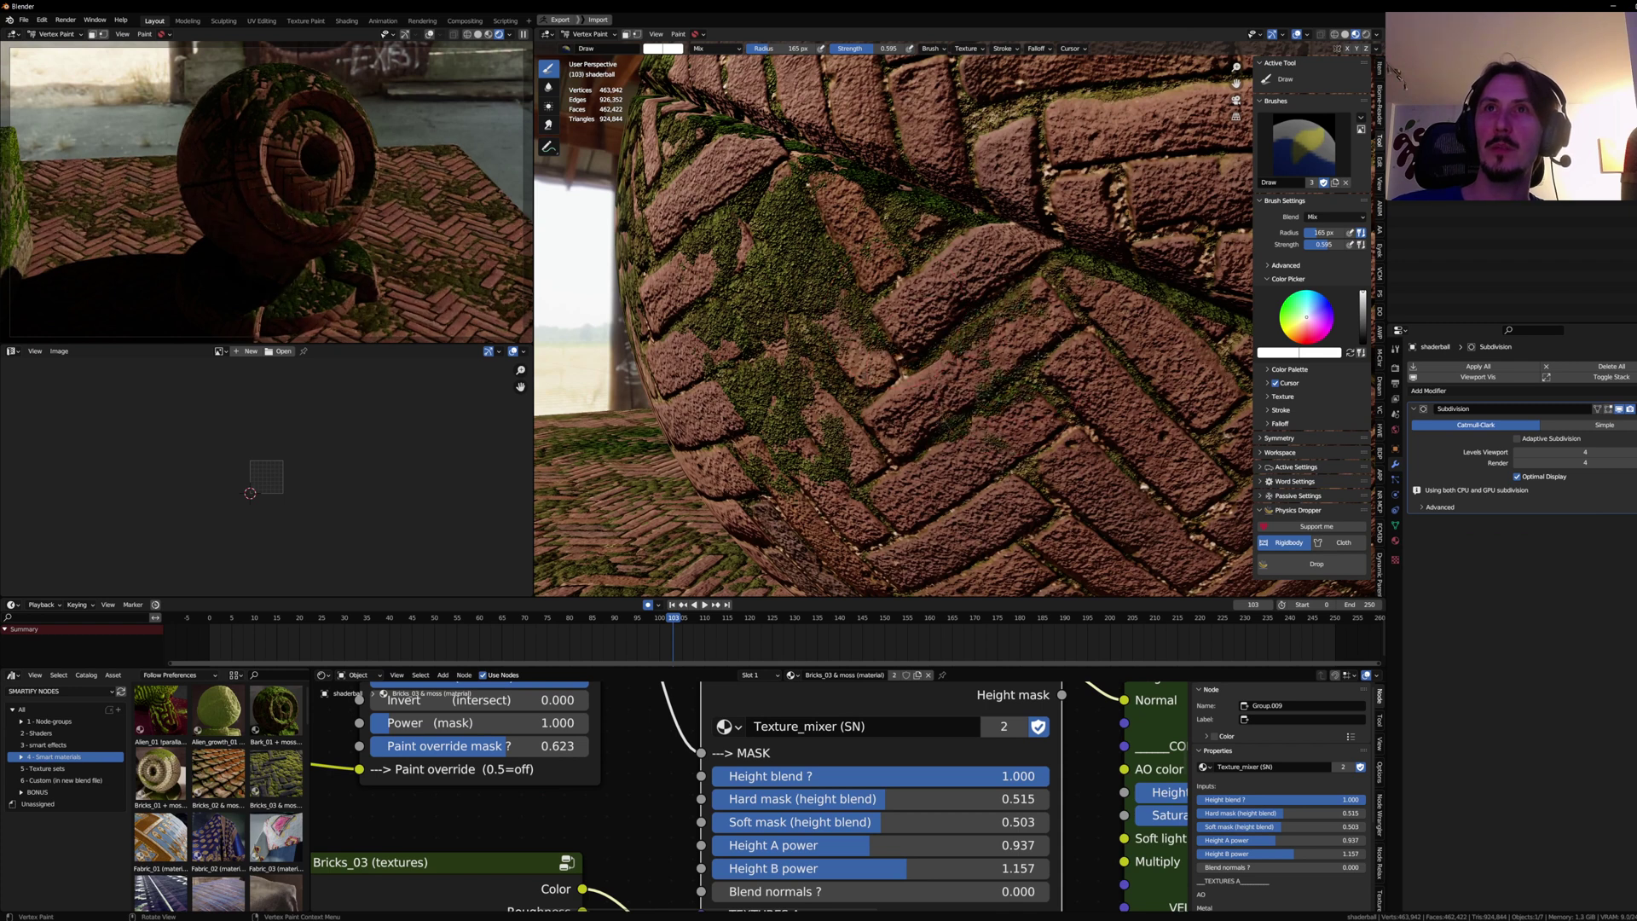
Step: Paint white vertex colour over the bricks on the side and upper part of the shader ball to add moss
{"action": "left_click_drag", "start_coordinate": [989, 405], "coordinate": [948, 456]}
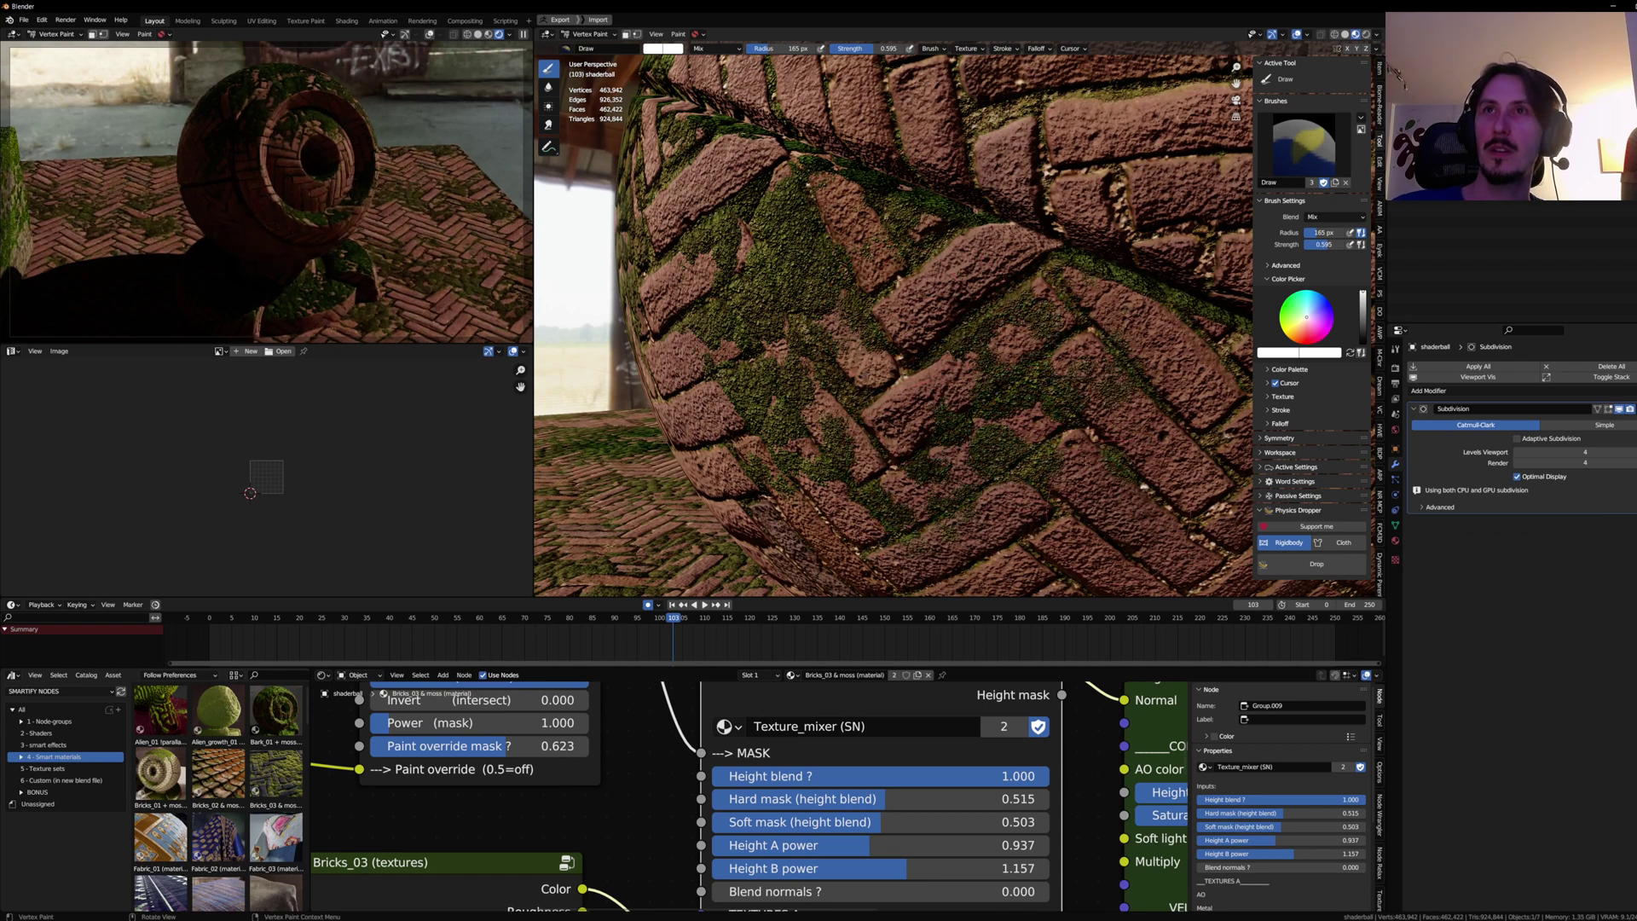
{"action": "mouse_move", "coordinate": [1040, 181]}
{"action": "middle_mouse_down", "text": "shift"}
{"action": "mouse_move", "coordinate": [1051, 396]}
{"action": "mouse_move", "coordinate": [1004, 401]}
{"action": "middle_mouse_up", "text": "shift"}
{"action": "mouse_move", "coordinate": [1015, 350]}
{"action": "left_mouse_down"}
{"action": "mouse_move", "coordinate": [955, 277]}
{"action": "mouse_move", "coordinate": [1027, 341]}
{"action": "left_mouse_up"}
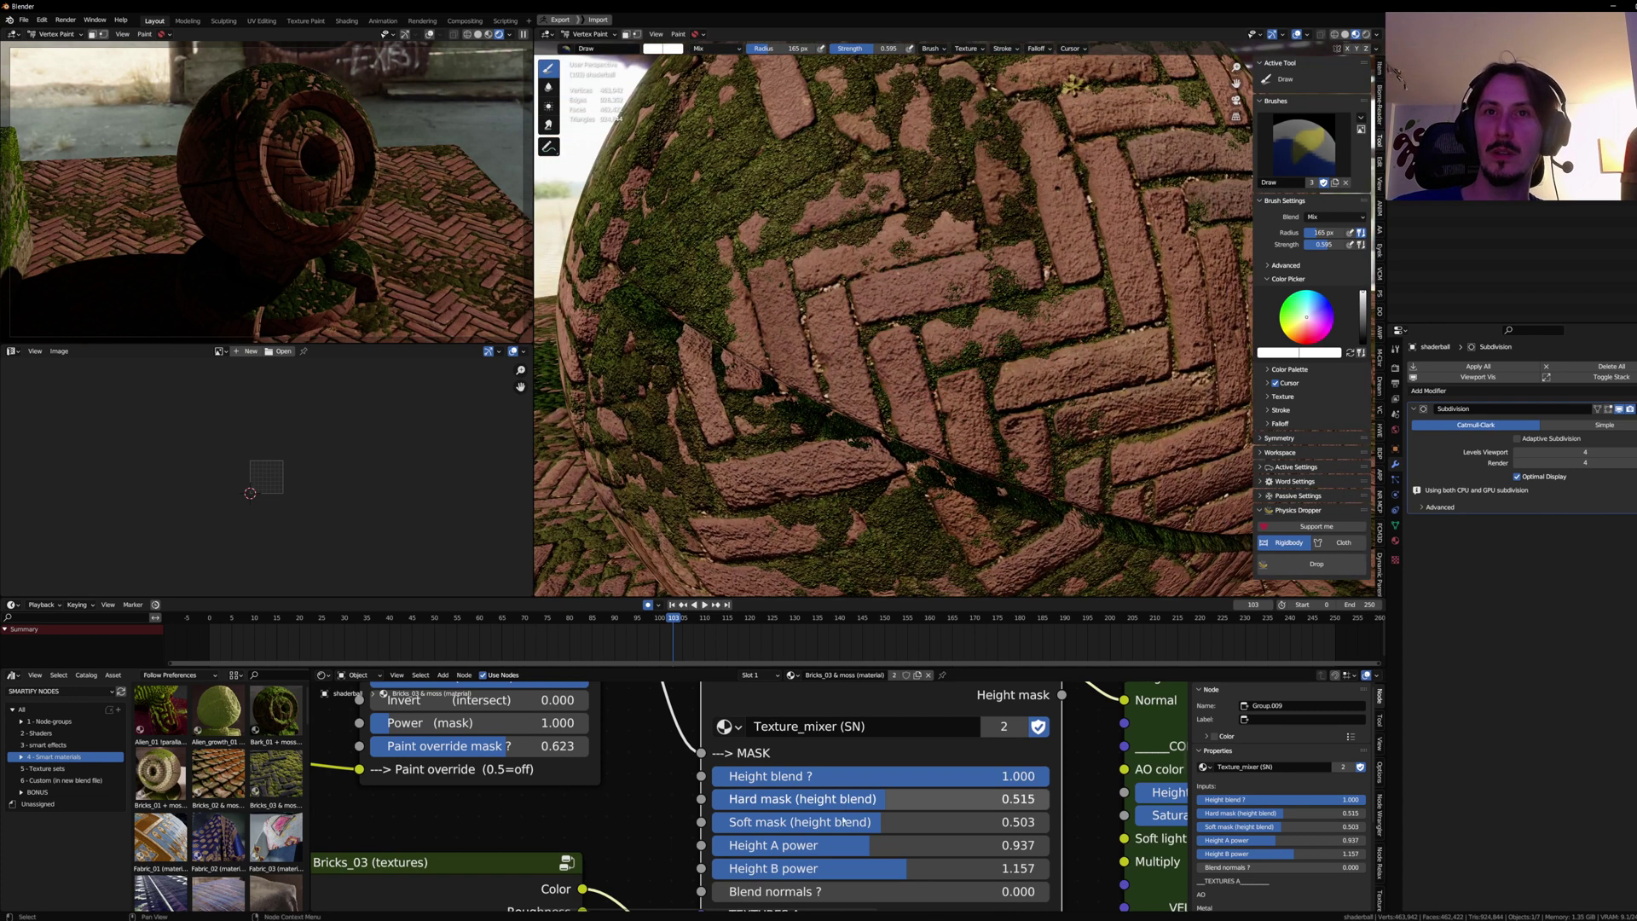
Step: Set the Texture_mixer's Hard mask (height blend) to 0.235 and inspect the moss spread over the ball
{"action": "left_click_drag", "start_coordinate": [887, 799], "coordinate": [792, 799]}
{"action": "middle_click_drag", "start_coordinate": [961, 248], "coordinate": [964, 261]}
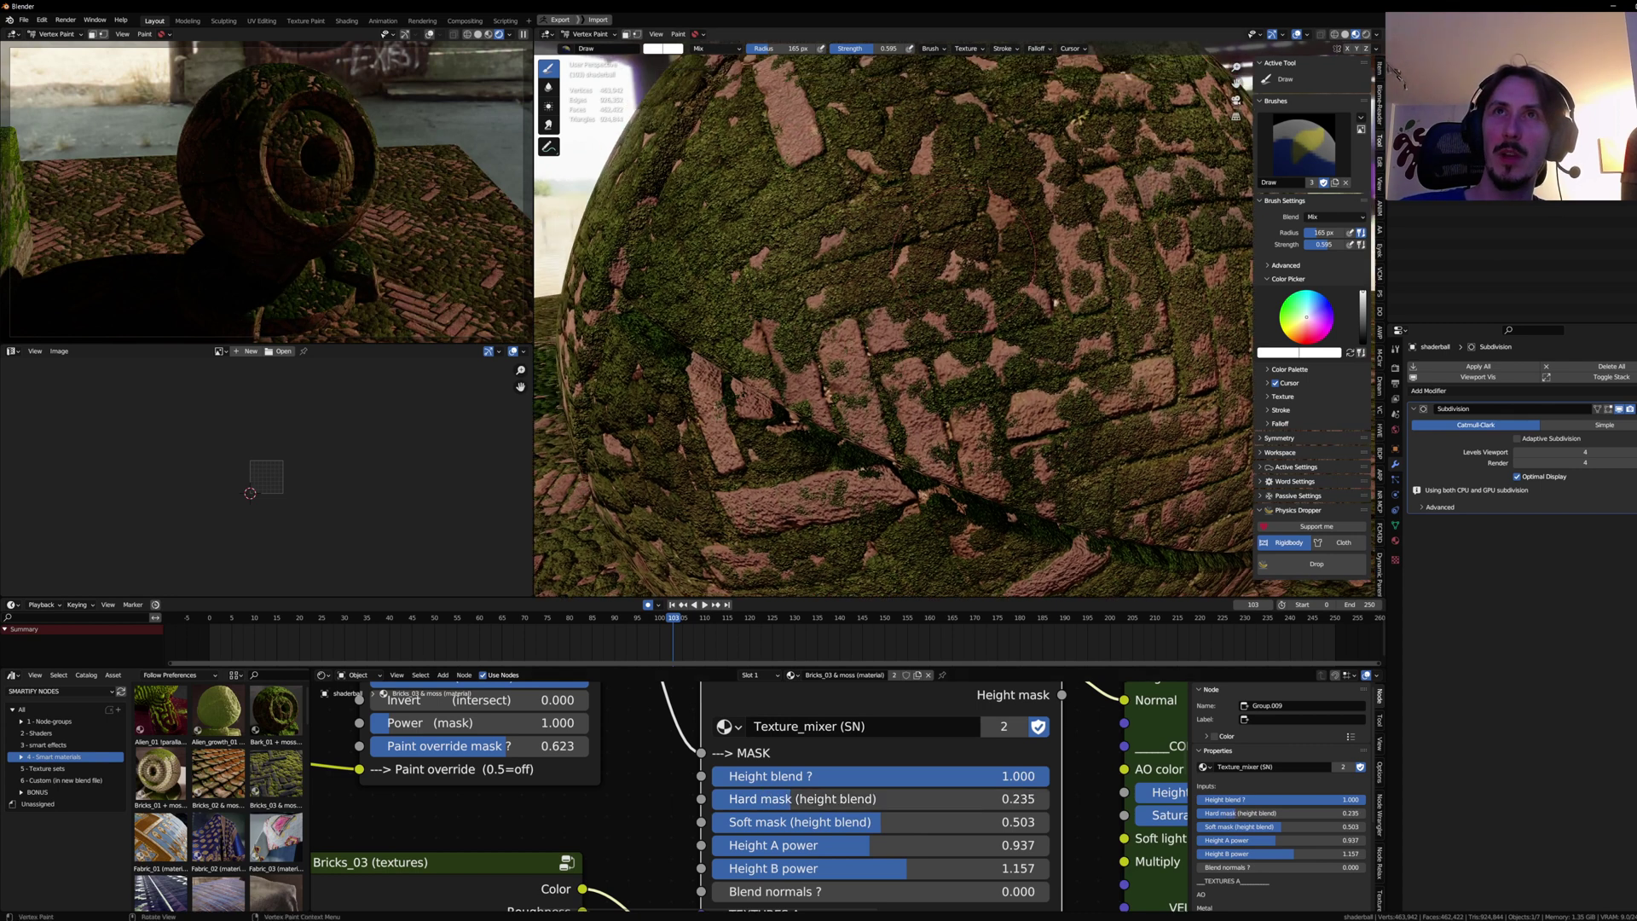
{"action": "middle_click_drag", "start_coordinate": [1056, 302], "coordinate": [897, 685]}
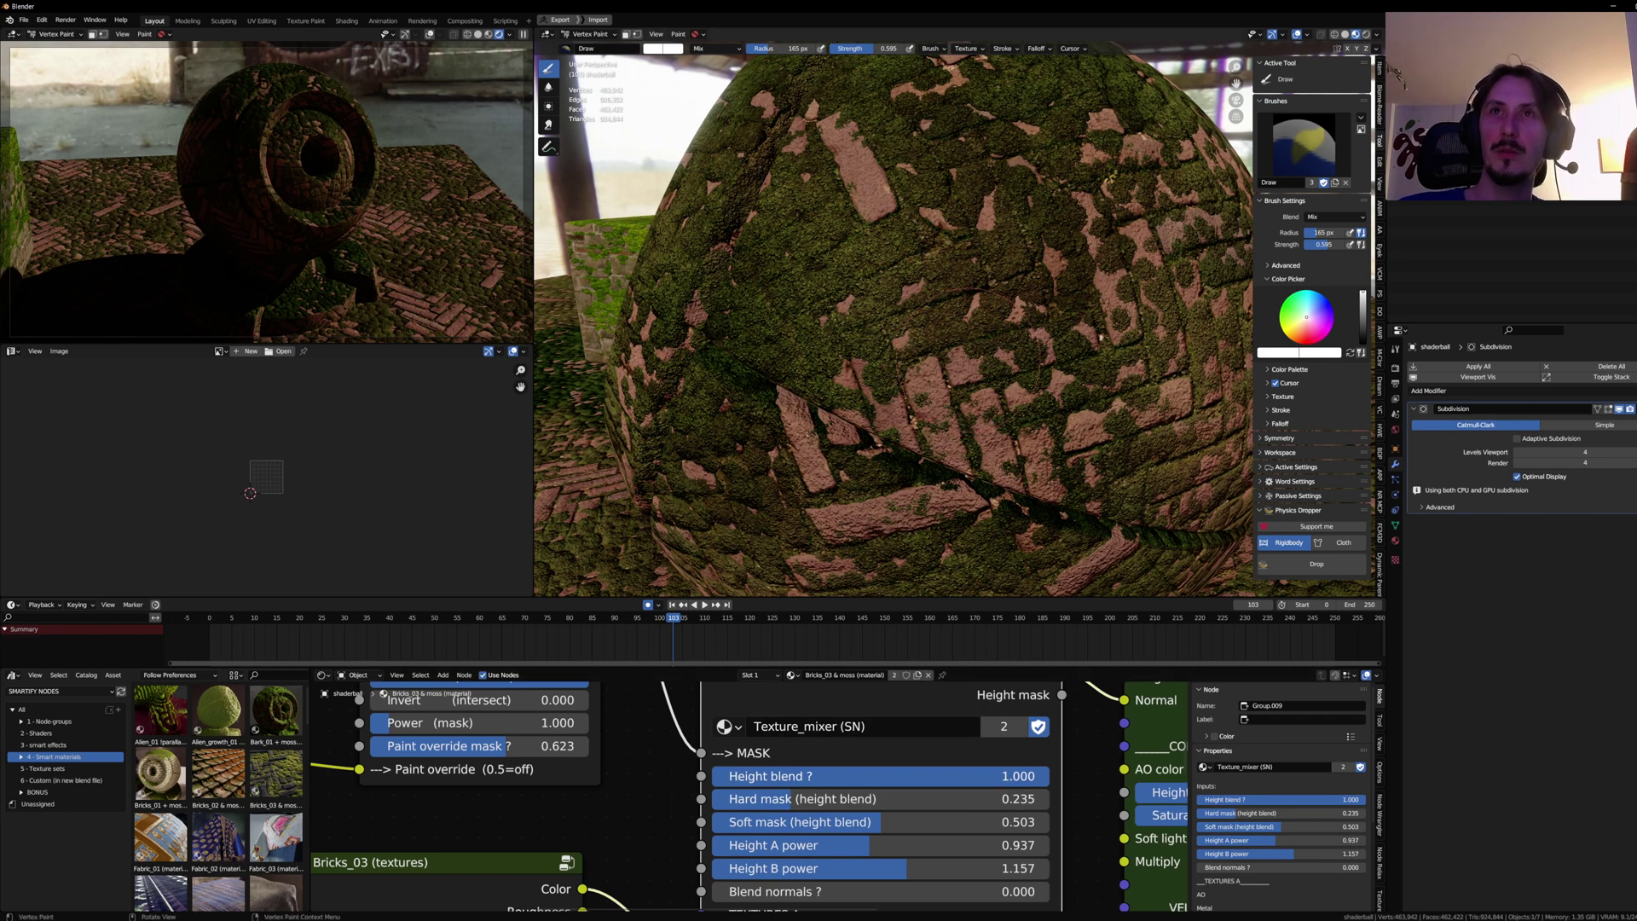
{"action": "mouse_move", "coordinate": [996, 342]}
{"action": "middle_mouse_down"}
{"action": "mouse_move", "coordinate": [974, 372]}
{"action": "mouse_move", "coordinate": [798, 370]}
{"action": "middle_mouse_up"}
Step: Set the Texture_mixer's Height blend to 0.000 and inspect the brick and moss mix on the ball
{"action": "scroll", "coordinate": [974, 373], "scroll_direction": "up", "scroll_amount": 1}
{"action": "left_click_drag", "start_coordinate": [887, 776], "coordinate": [758, 778]}
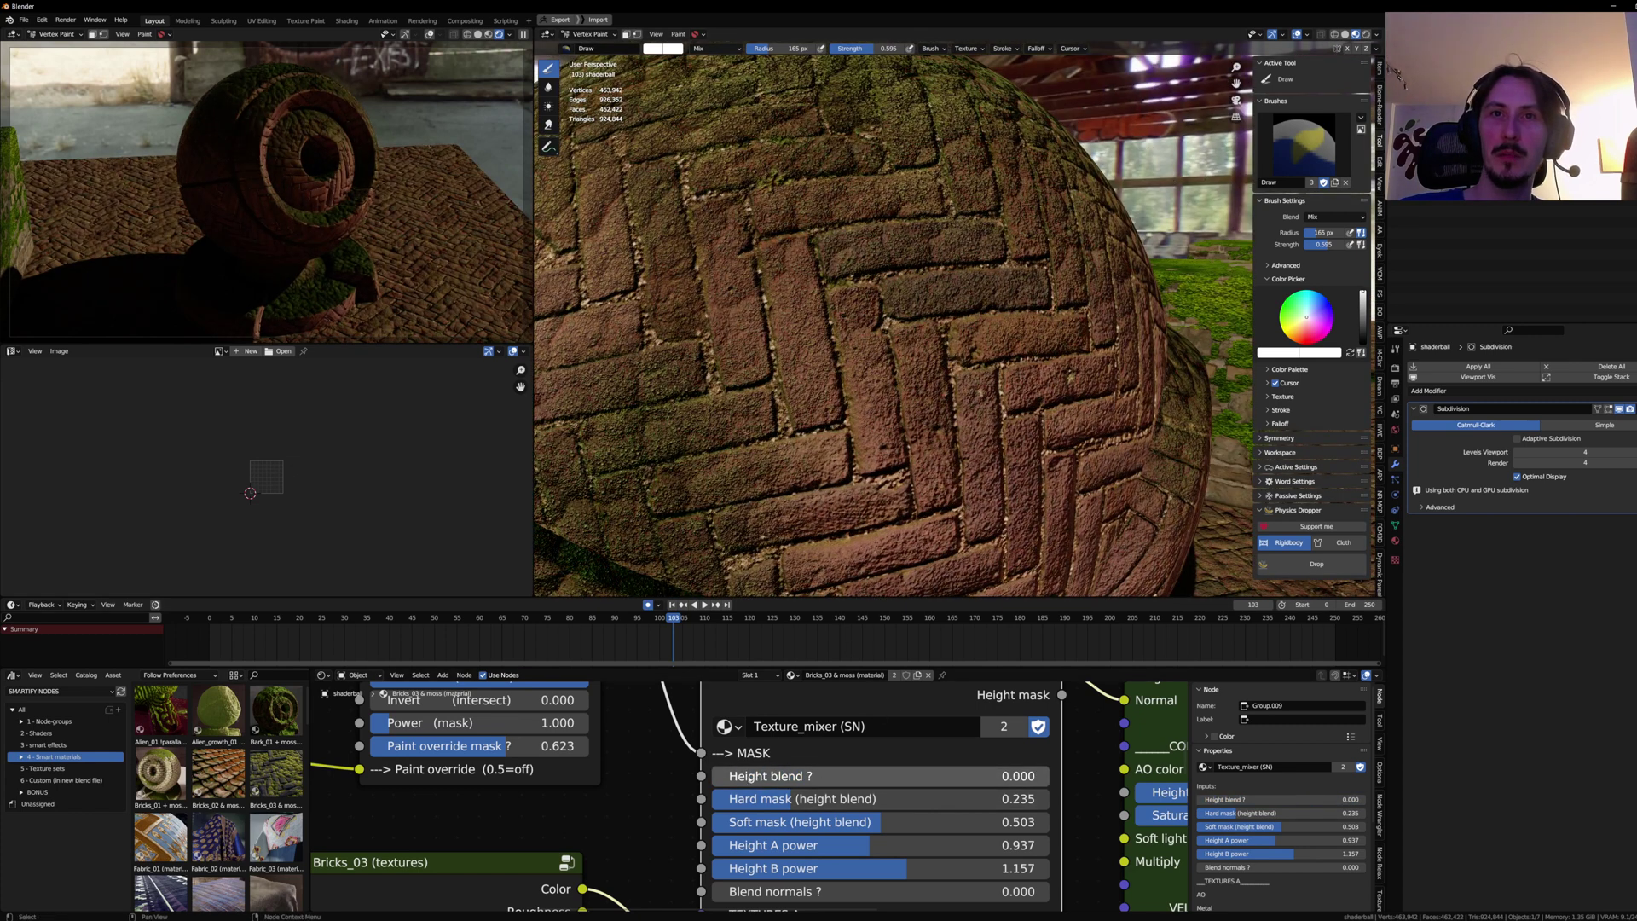
{"action": "scroll", "coordinate": [840, 384], "scroll_direction": "down", "scroll_amount": 5}
{"action": "middle_click_drag", "start_coordinate": [840, 366], "coordinate": [964, 410]}
{"action": "scroll", "coordinate": [621, 722], "scroll_direction": "down", "scroll_amount": 1}
Step: Examine the mask nodes and the Color Attribute link into the Lite mask mixer's Paint override
{"action": "middle_click_drag", "start_coordinate": [620, 723], "coordinate": [799, 837]}
{"action": "scroll", "coordinate": [641, 754], "scroll_direction": "down", "scroll_amount": 9}
{"action": "middle_click_drag", "start_coordinate": [580, 700], "coordinate": [639, 751]}
{"action": "scroll", "coordinate": [640, 751], "scroll_direction": "up", "scroll_amount": 4}
{"action": "middle_click_drag", "start_coordinate": [725, 903], "coordinate": [654, 815]}
{"action": "scroll", "coordinate": [654, 815], "scroll_direction": "up", "scroll_amount": 2}
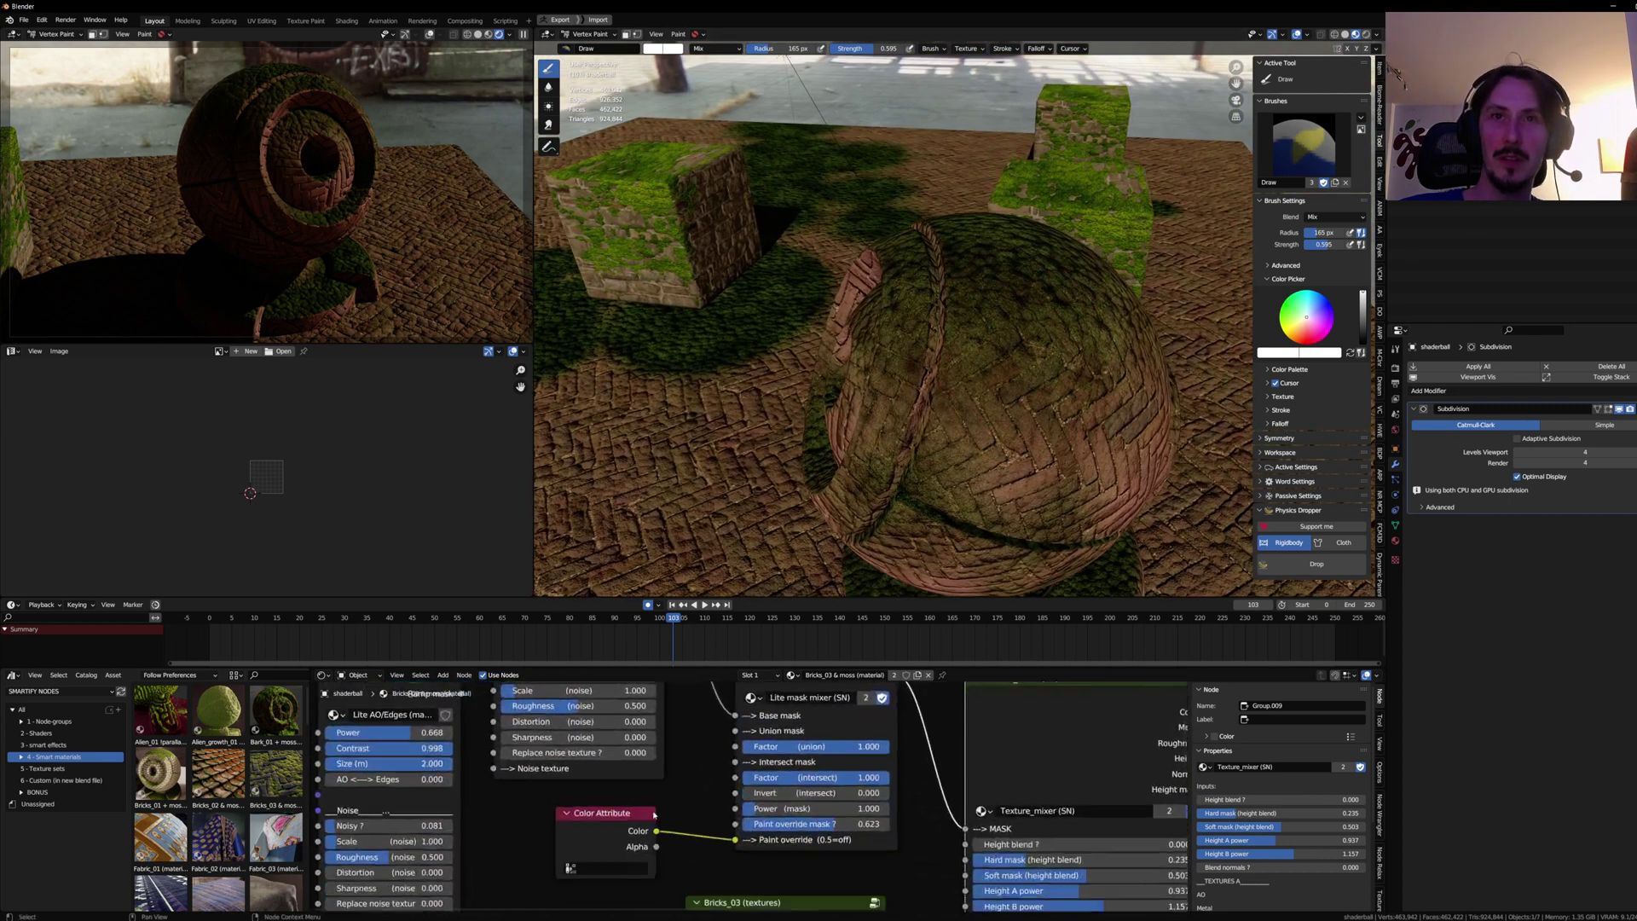
{"action": "scroll", "coordinate": [654, 815], "scroll_direction": "up", "scroll_amount": 2}
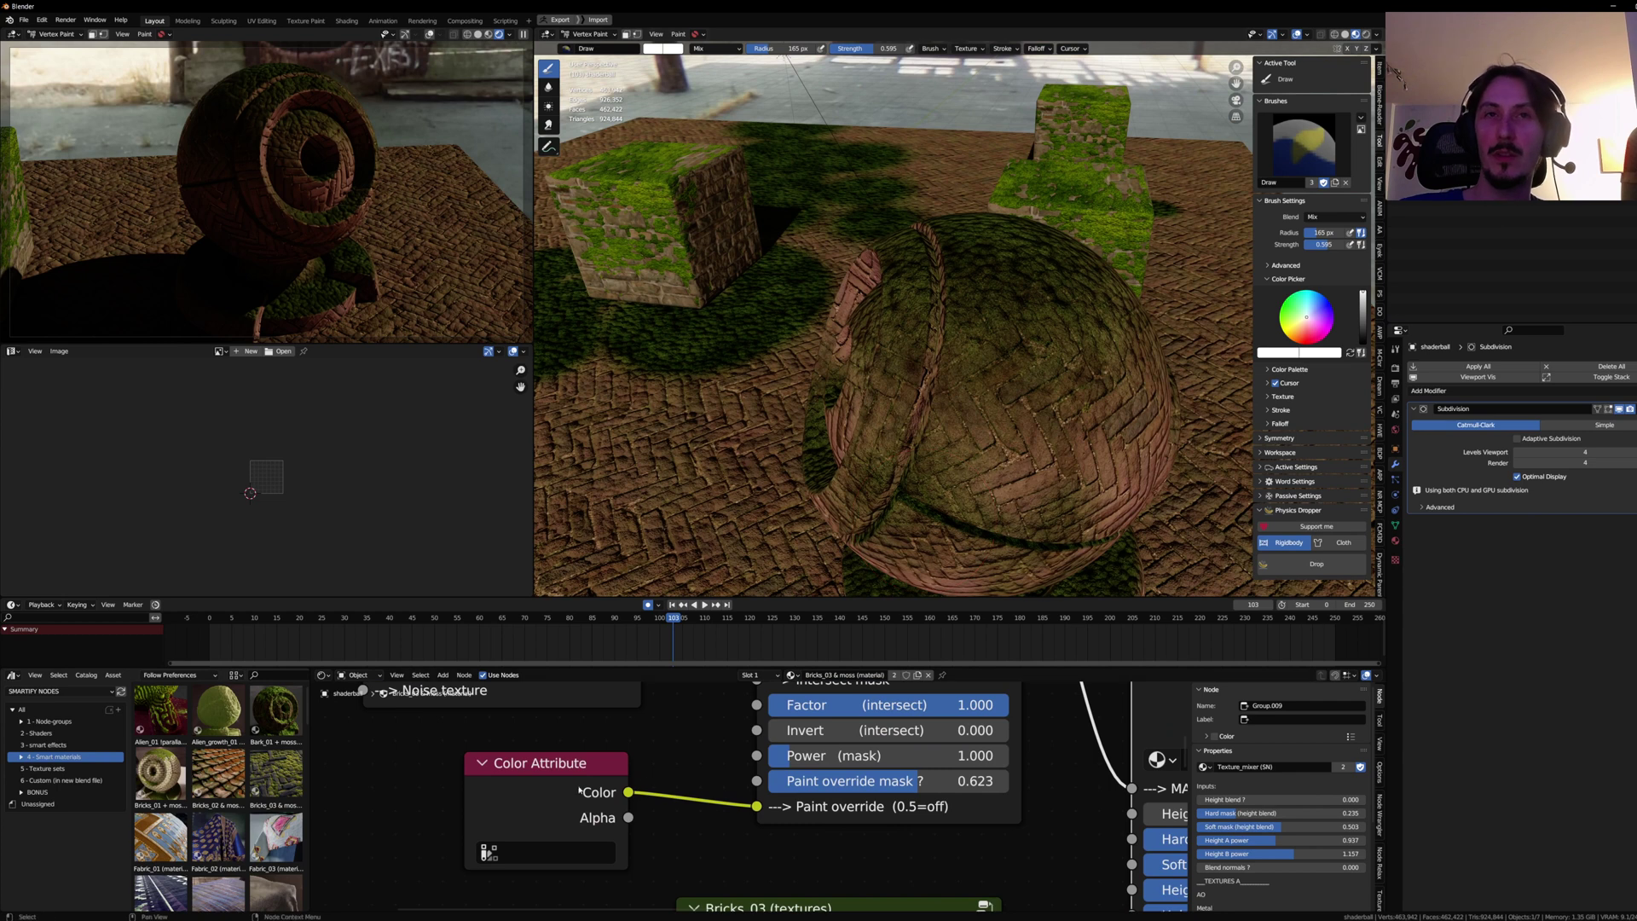
{"action": "scroll", "coordinate": [757, 755], "scroll_direction": "down", "scroll_amount": 3}
{"action": "middle_click_drag", "start_coordinate": [757, 754], "coordinate": [716, 885]}
{"action": "middle_click_drag", "start_coordinate": [780, 724], "coordinate": [757, 721]}
Step: Connect the Lite AO/Edges node's Ramp mask output to the Union mask input of the Lite mask mixer
{"action": "left_click_drag", "start_coordinate": [757, 721], "coordinate": [758, 721]}
{"action": "middle_click_drag", "start_coordinate": [758, 721], "coordinate": [733, 695]}
{"action": "scroll", "coordinate": [733, 695], "scroll_direction": "up", "scroll_amount": 1}
{"action": "middle_click_drag", "start_coordinate": [533, 725], "coordinate": [617, 827]}
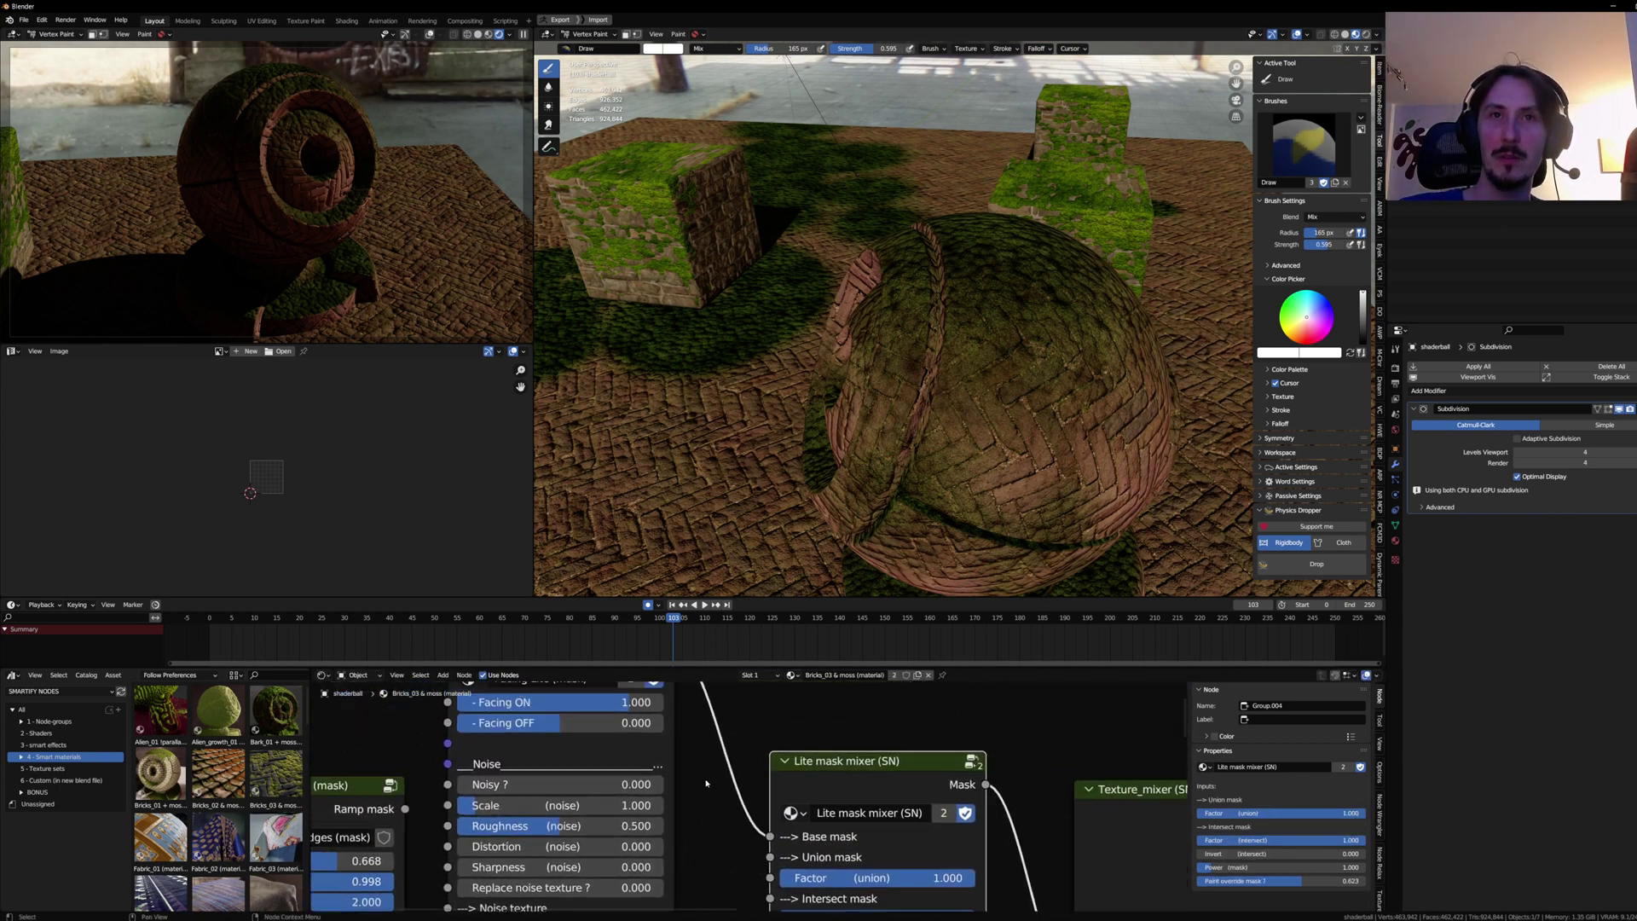
{"action": "middle_click_drag", "start_coordinate": [533, 682], "coordinate": [622, 732]}
{"action": "scroll", "coordinate": [623, 732], "scroll_direction": "down", "scroll_amount": 1}
{"action": "middle_click_drag", "start_coordinate": [624, 802], "coordinate": [629, 725]}
{"action": "left_click_drag", "start_coordinate": [520, 794], "coordinate": [856, 840]}
{"action": "scroll", "coordinate": [648, 785], "scroll_direction": "up", "scroll_amount": 1}
{"action": "mouse_move", "coordinate": [682, 725]}
{"action": "middle_mouse_down"}
{"action": "mouse_move", "coordinate": [676, 870]}
{"action": "mouse_move", "coordinate": [609, 707]}
{"action": "middle_mouse_up"}
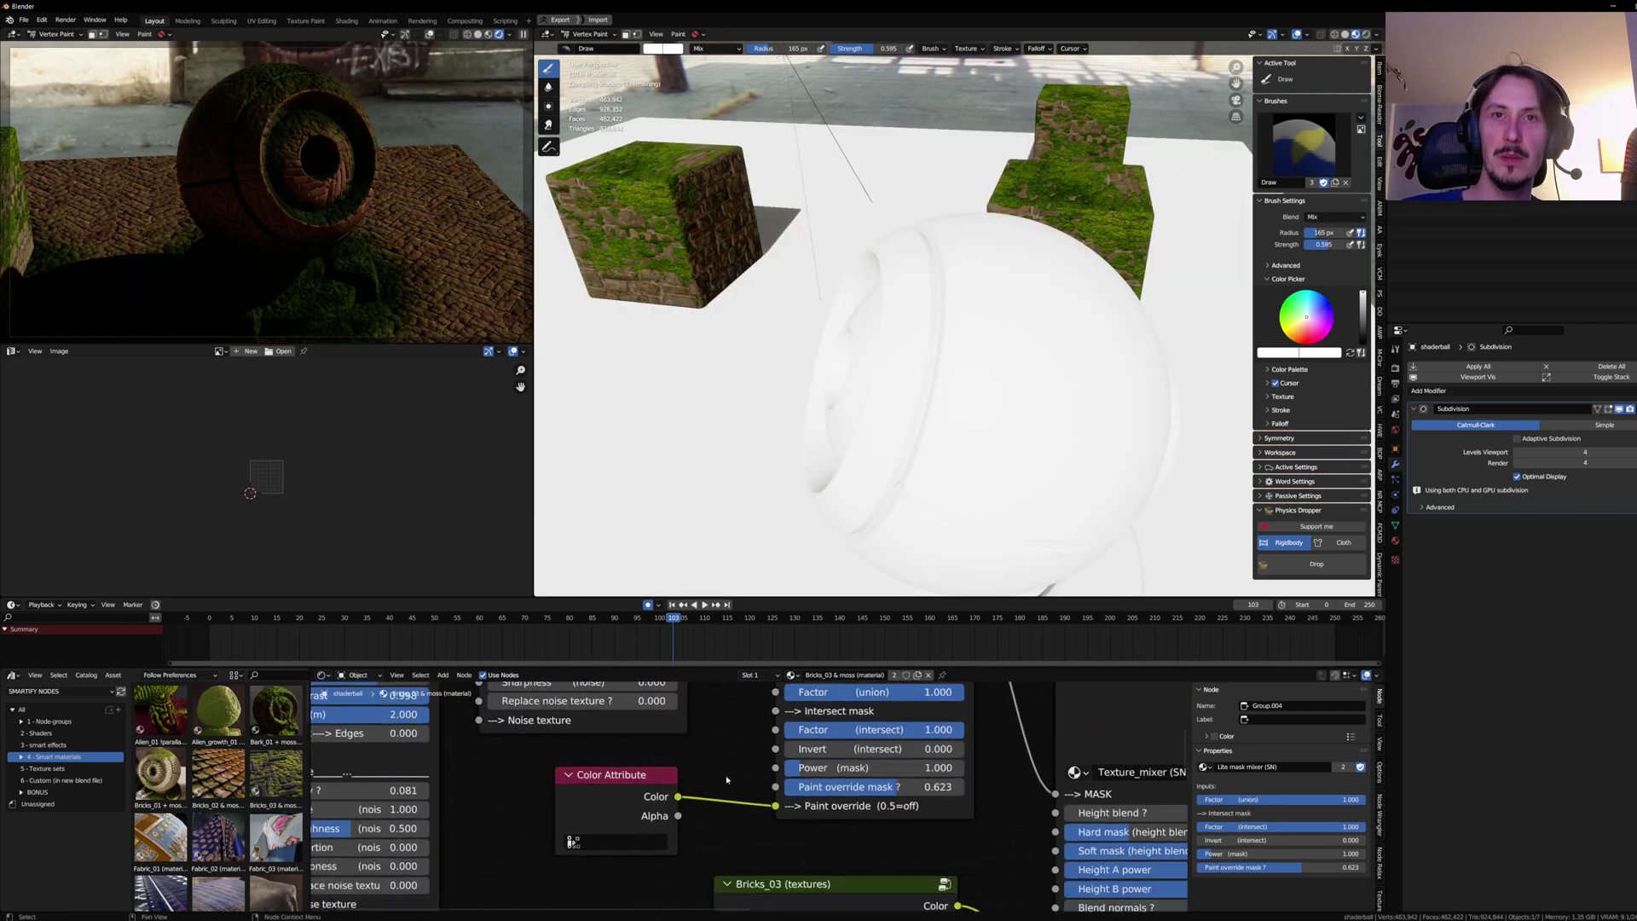
Step: Set the Texture_mixer's Height blend to 1.000
{"action": "scroll", "coordinate": [784, 861], "scroll_direction": "up", "scroll_amount": 3}
{"action": "scroll", "coordinate": [682, 792], "scroll_direction": "down", "scroll_amount": 4}
{"action": "mouse_move", "coordinate": [1100, 810]}
{"action": "middle_mouse_down"}
{"action": "mouse_move", "coordinate": [682, 793]}
{"action": "mouse_move", "coordinate": [733, 768]}
{"action": "middle_mouse_up"}
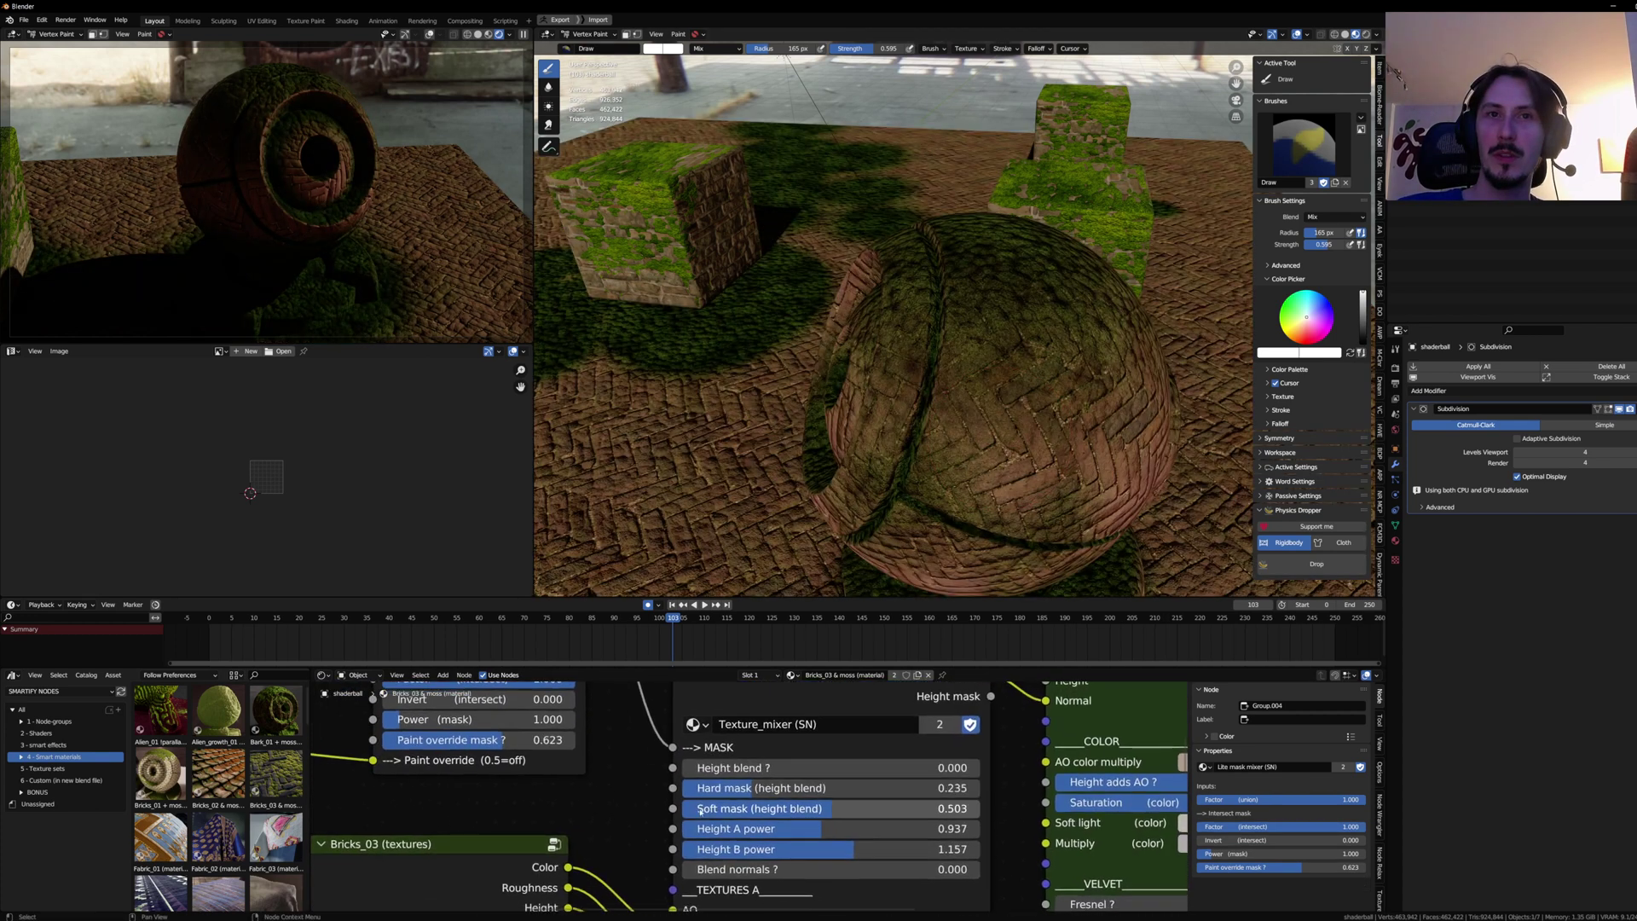
{"action": "scroll", "coordinate": [742, 703], "scroll_direction": "down", "scroll_amount": 2}
{"action": "mouse_move", "coordinate": [613, 895]}
{"action": "middle_mouse_down"}
{"action": "mouse_move", "coordinate": [742, 704]}
{"action": "mouse_move", "coordinate": [708, 869]}
{"action": "middle_mouse_up"}
{"action": "scroll", "coordinate": [778, 795], "scroll_direction": "up", "scroll_amount": 2}
{"action": "left_click_drag", "start_coordinate": [716, 772], "coordinate": [989, 772]}
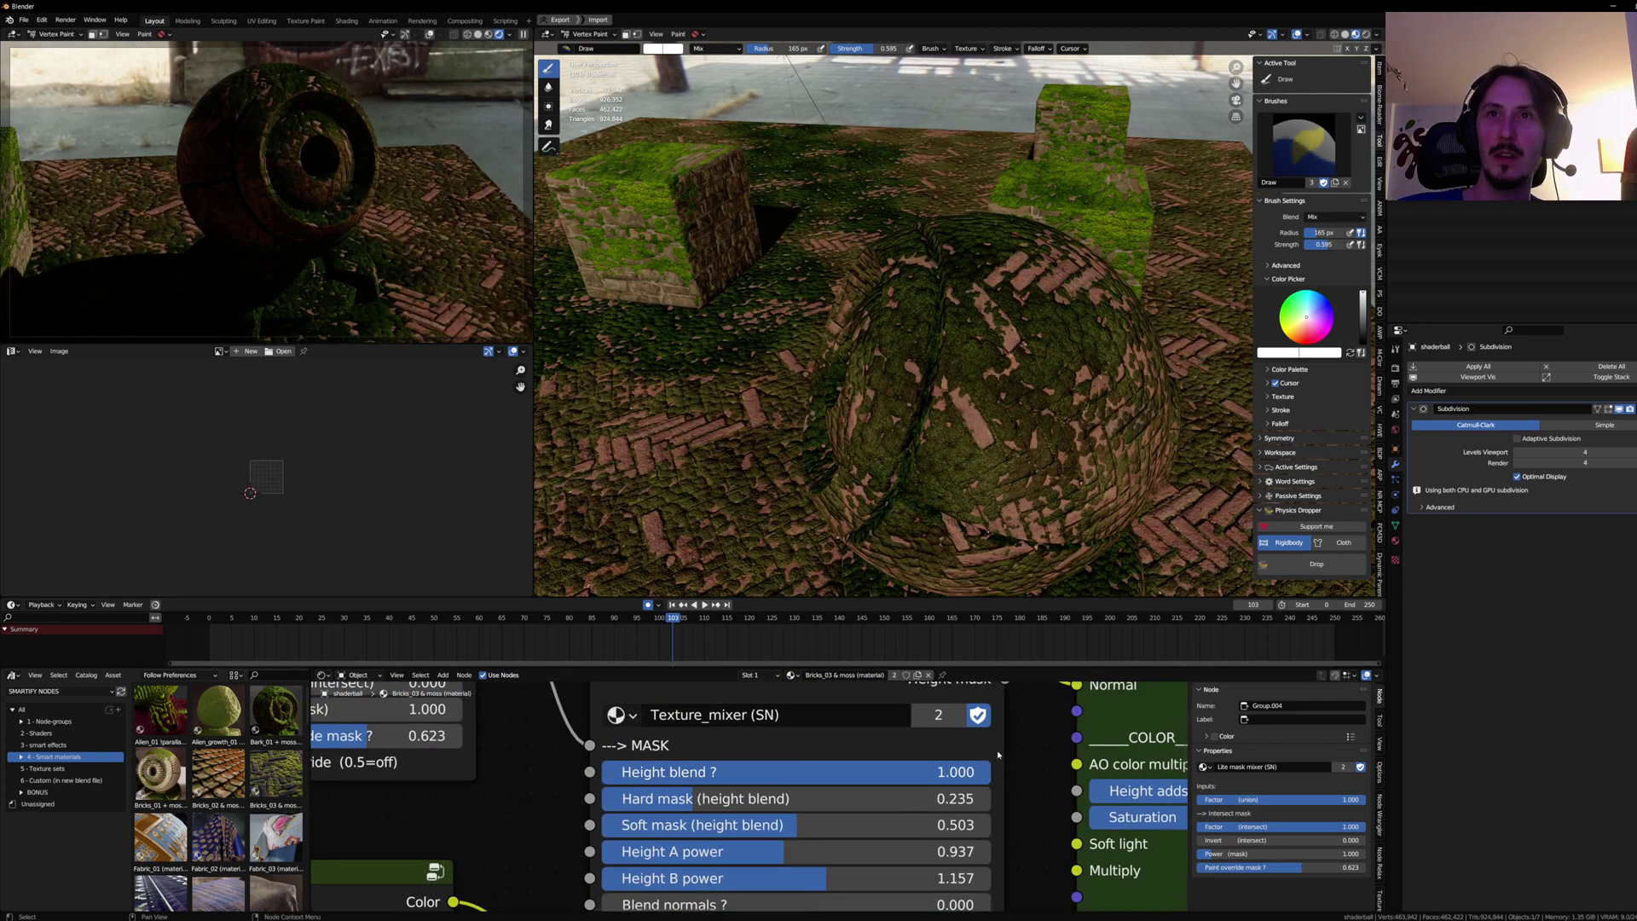
Step: Set the Texture_mixer's Hard mask (height blend) to 0.780 and inspect the moss on the shader ball
{"action": "scroll", "coordinate": [972, 401], "scroll_direction": "up", "scroll_amount": 3}
{"action": "scroll", "coordinate": [972, 401], "scroll_direction": "up", "scroll_amount": 1}
{"action": "middle_click_drag", "start_coordinate": [972, 401], "coordinate": [980, 341]}
{"action": "middle_click_drag", "start_coordinate": [938, 383], "coordinate": [1006, 376]}
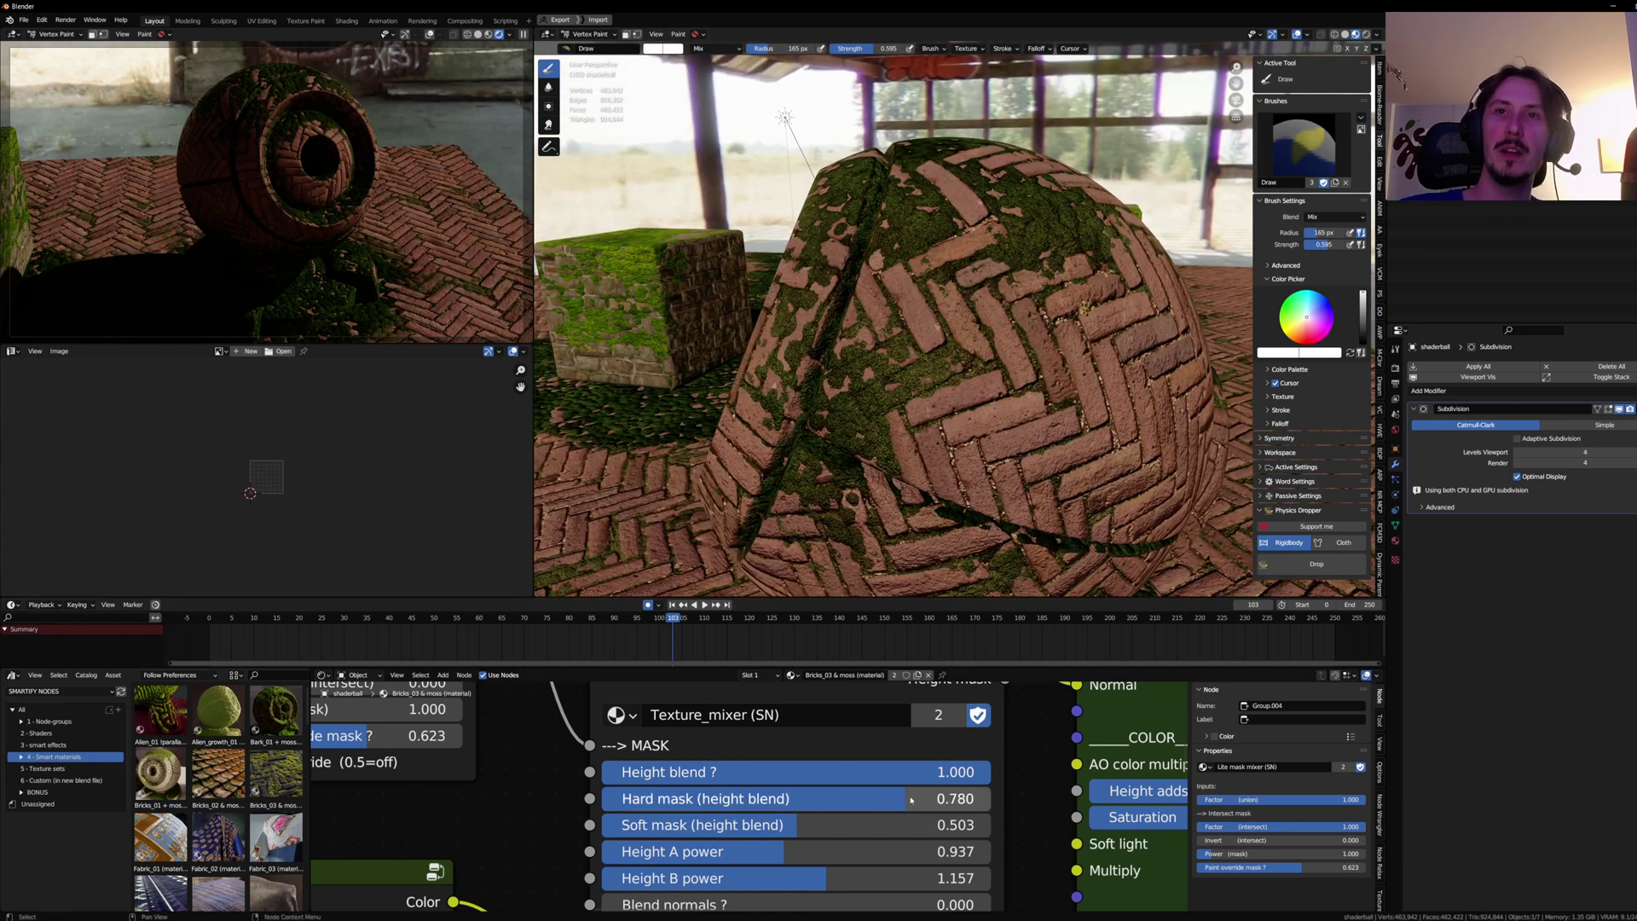
{"action": "middle_click_drag", "start_coordinate": [989, 367], "coordinate": [1019, 414]}
{"action": "scroll", "coordinate": [1018, 414], "scroll_direction": "down", "scroll_amount": 2}
{"action": "scroll", "coordinate": [879, 805], "scroll_direction": "down", "scroll_amount": 1}
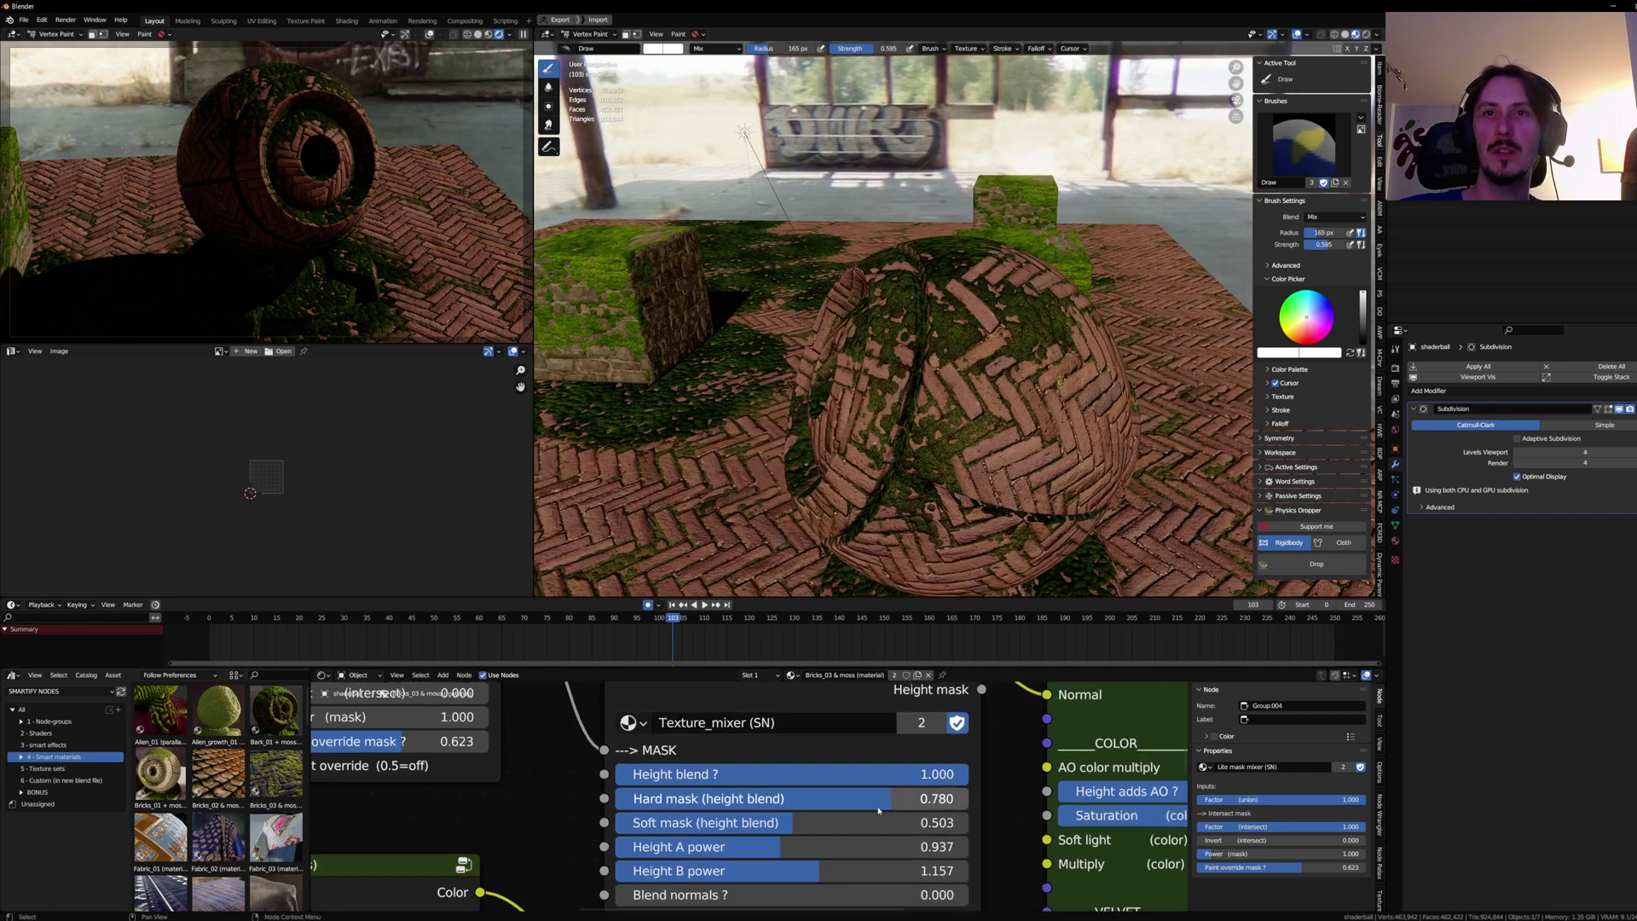
Step: Examine the Texture_mixer settings and the UV mapping and Bricks_03 (textures) nodes feeding it
{"action": "key", "text": "space"}
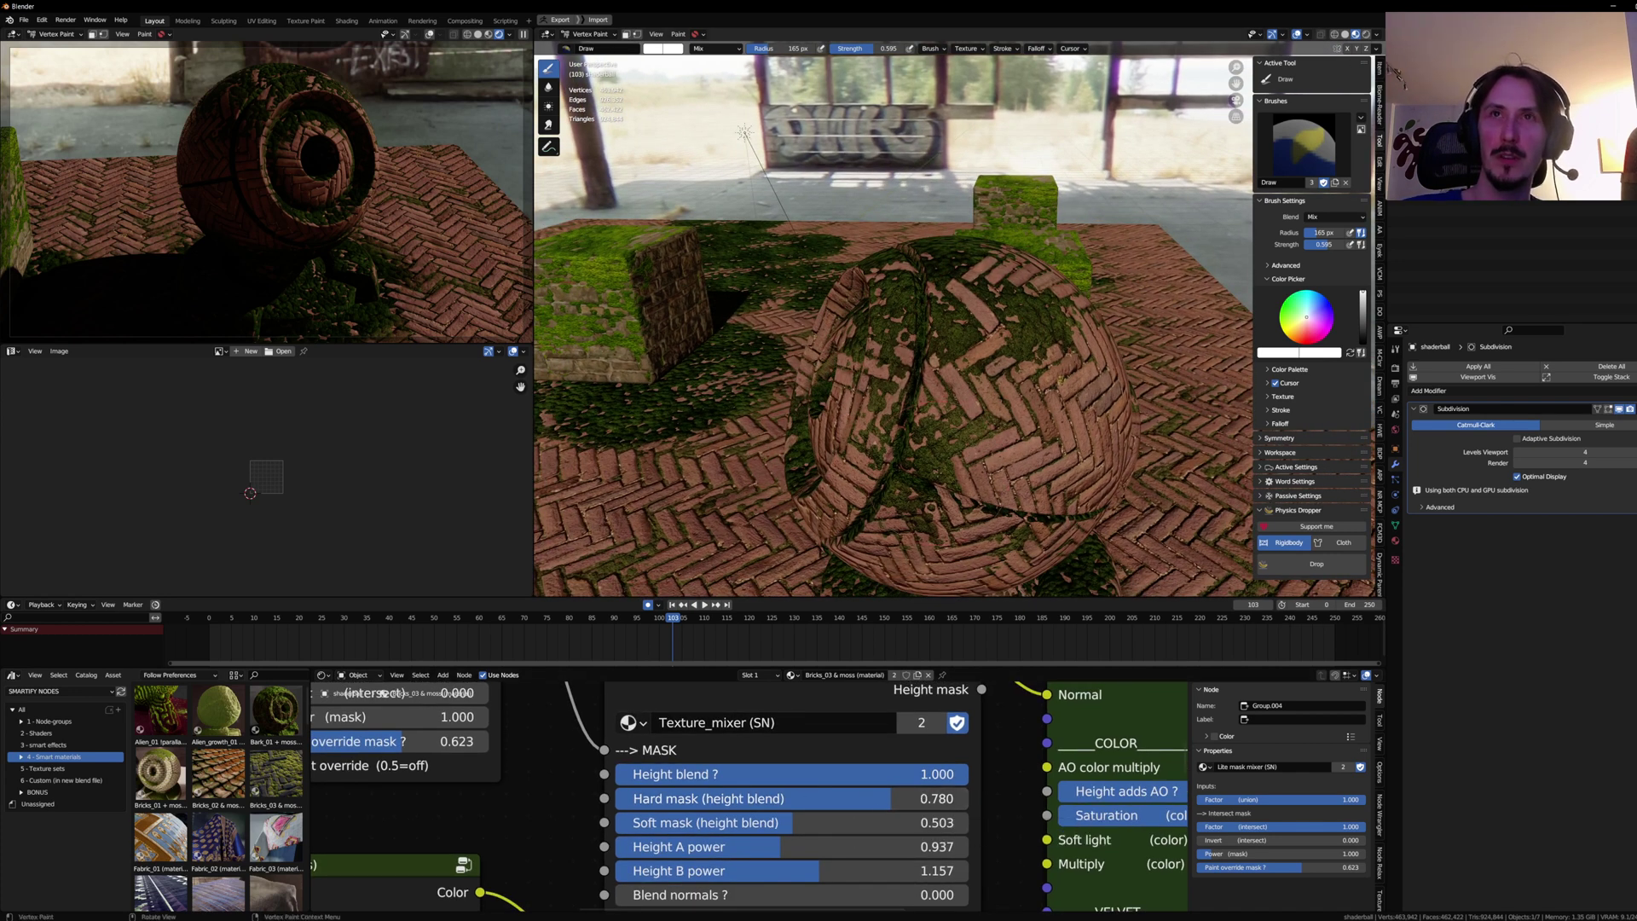
{"action": "scroll", "coordinate": [846, 757], "scroll_direction": "down", "scroll_amount": 8}
{"action": "middle_click_drag", "start_coordinate": [819, 789], "coordinate": [942, 760]}
{"action": "scroll", "coordinate": [942, 767], "scroll_direction": "down", "scroll_amount": 1}
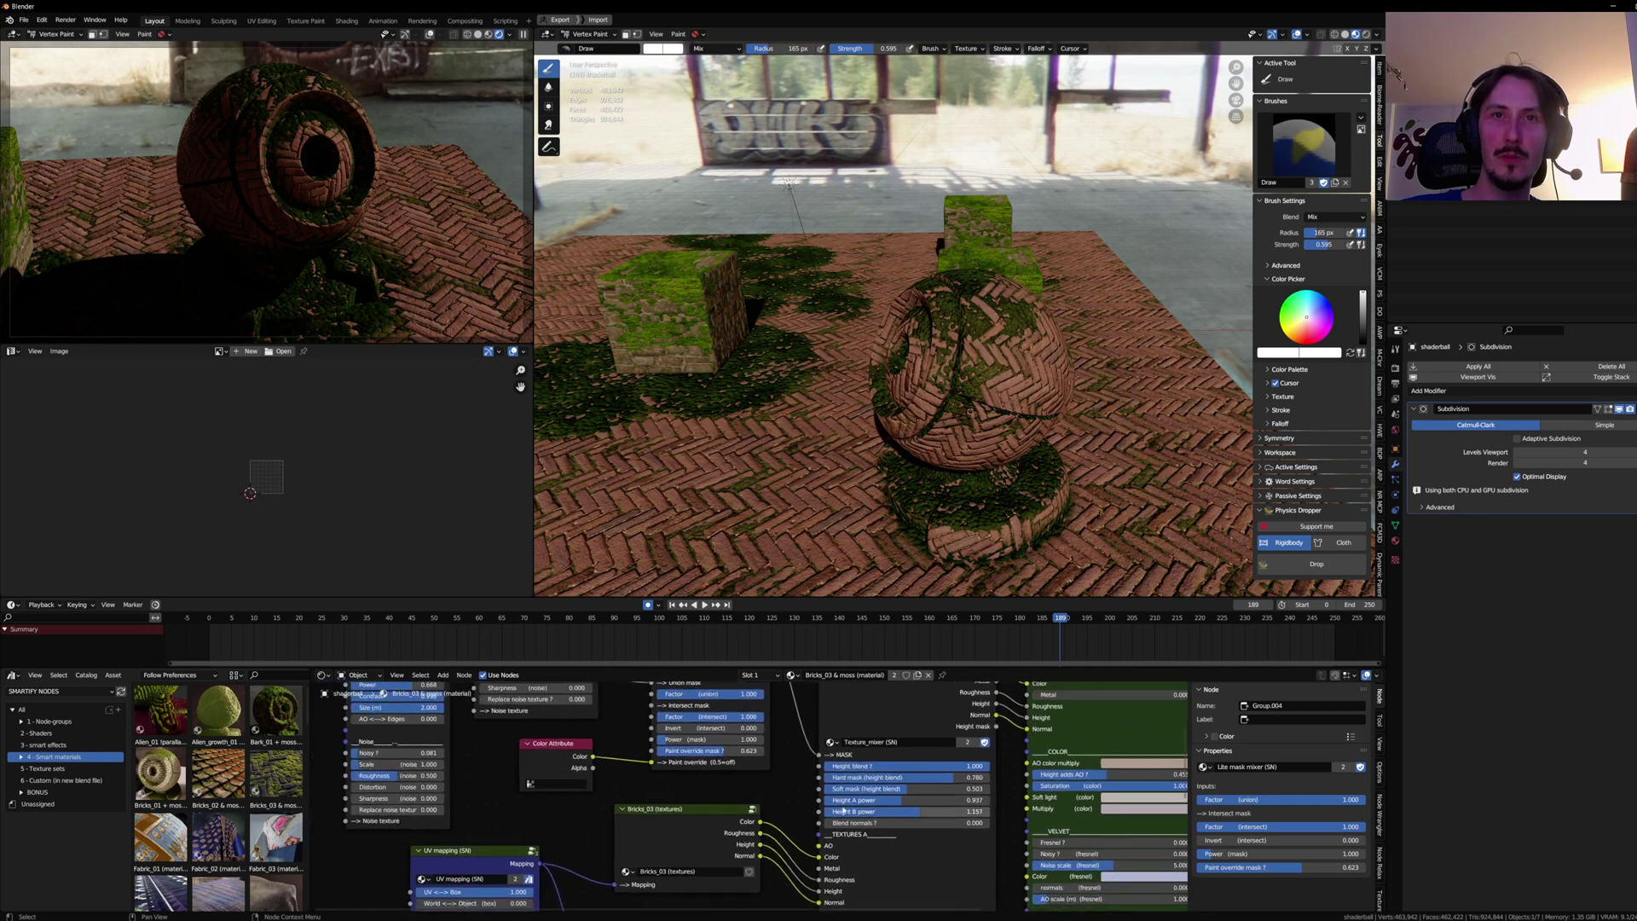
{"action": "middle_click_drag", "start_coordinate": [843, 808], "coordinate": [790, 730]}
{"action": "scroll", "coordinate": [790, 731], "scroll_direction": "up", "scroll_amount": 5}
{"action": "middle_click_drag", "start_coordinate": [317, 790], "coordinate": [625, 785]}
{"action": "scroll", "coordinate": [625, 784], "scroll_direction": "up", "scroll_amount": 1}
{"action": "scroll", "coordinate": [626, 785], "scroll_direction": "up", "scroll_amount": 1}
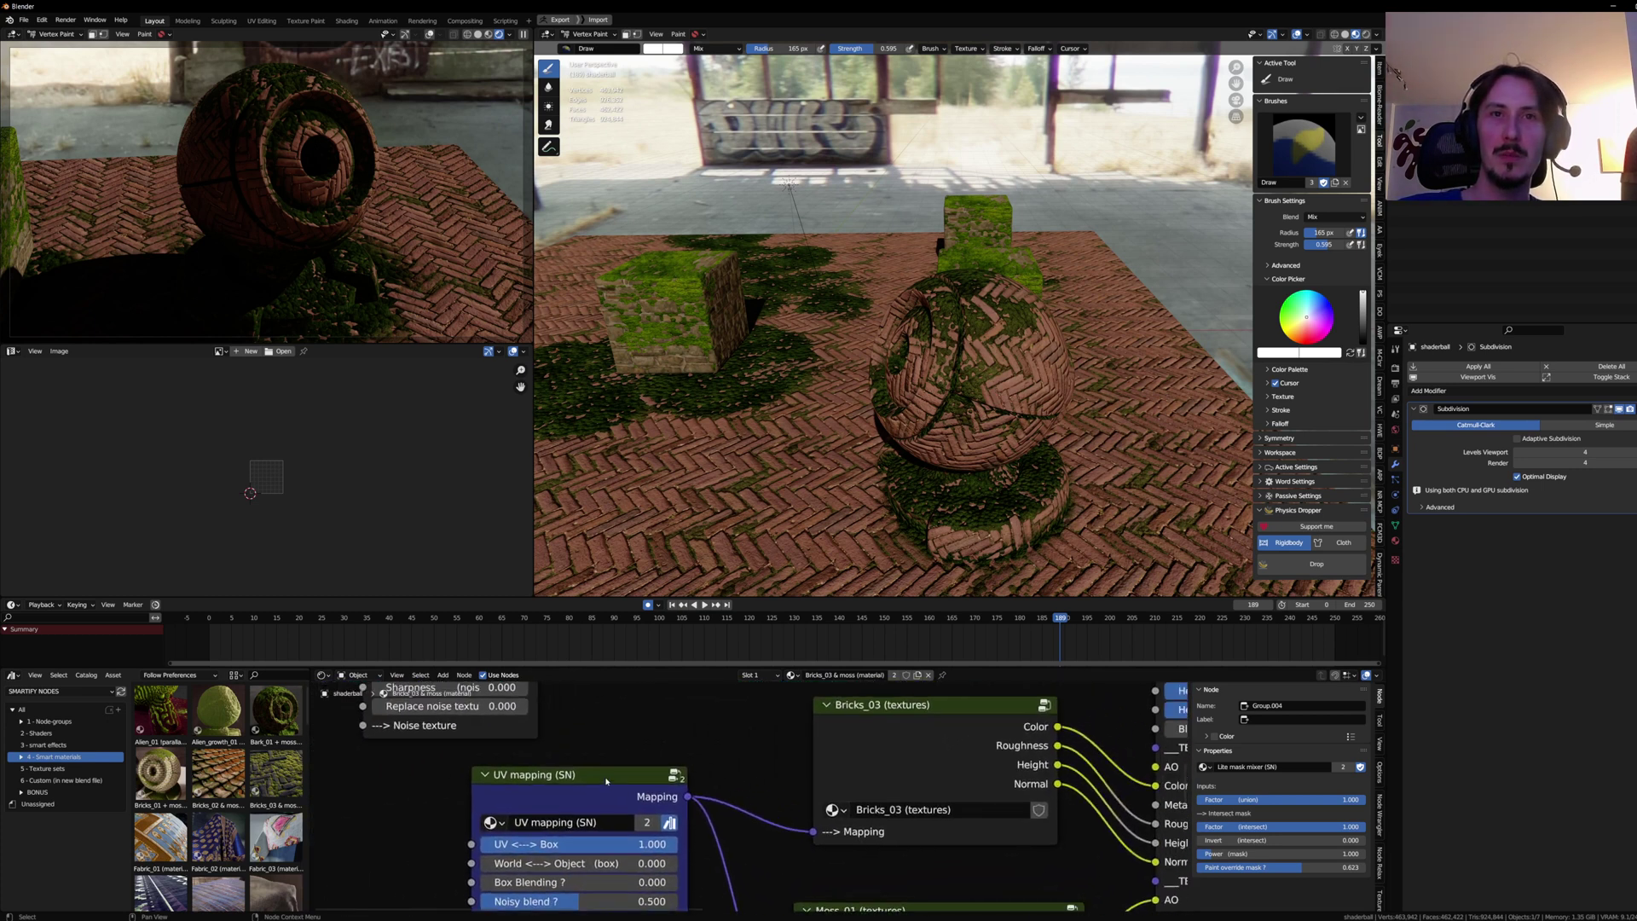
{"action": "scroll", "coordinate": [606, 781], "scroll_direction": "down", "scroll_amount": 3}
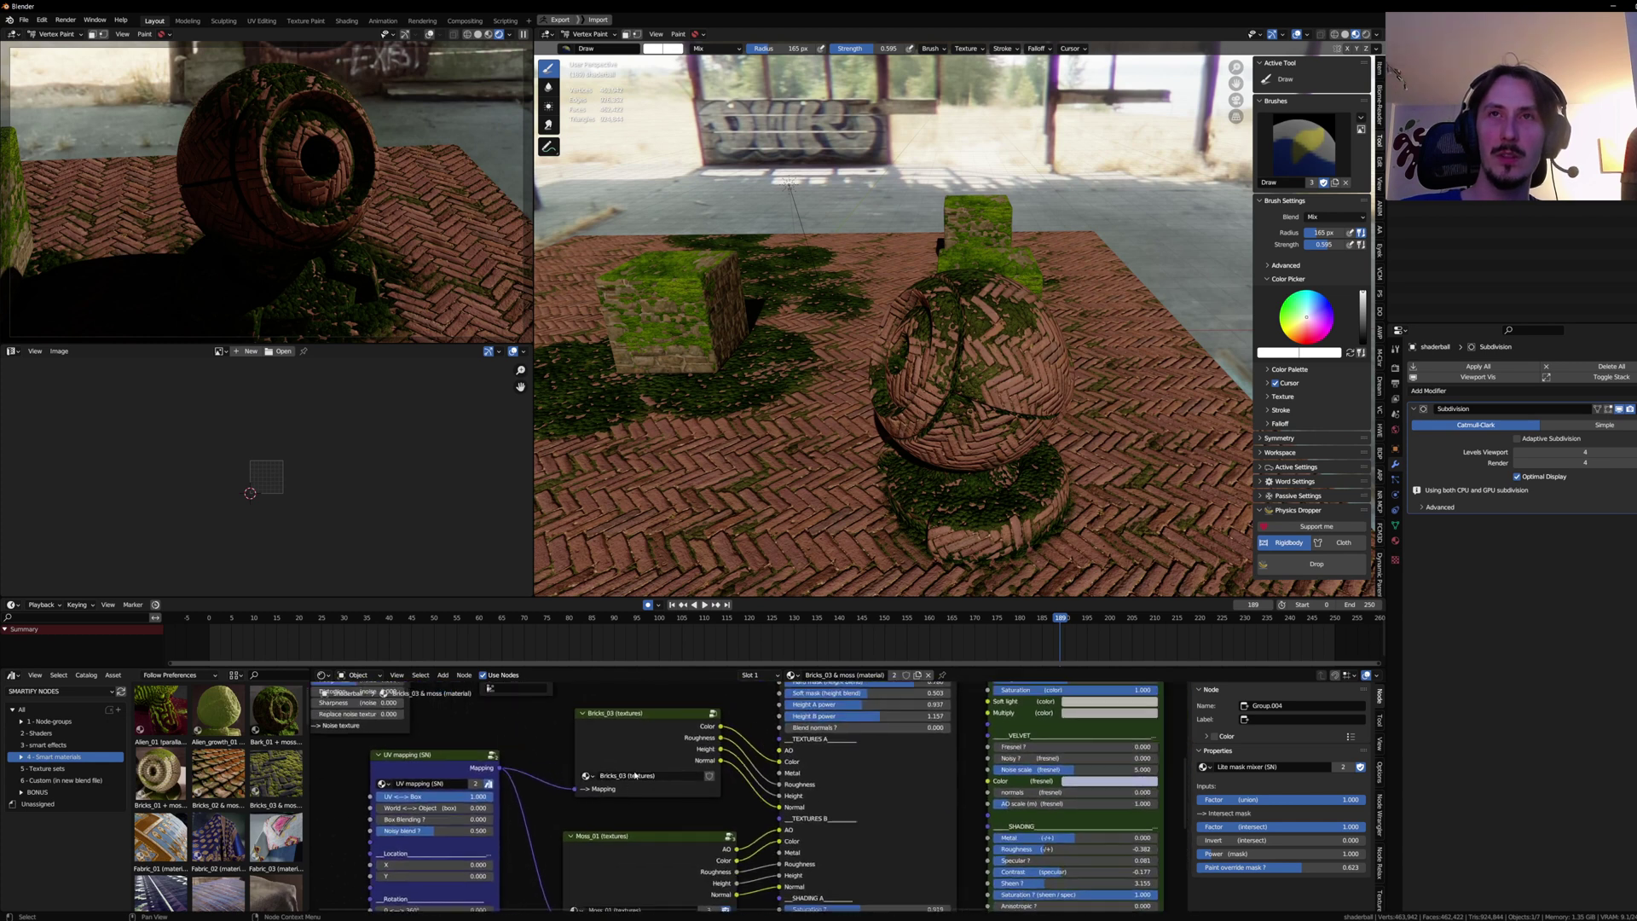
Step: Examine the links running from the Facing Lite mask through the Lite mask mixer into the Texture_mixer
{"action": "scroll", "coordinate": [753, 853], "scroll_direction": "up", "scroll_amount": 1}
{"action": "middle_click_drag", "start_coordinate": [634, 775], "coordinate": [704, 804]}
{"action": "scroll", "coordinate": [620, 767], "scroll_direction": "up", "scroll_amount": 6}
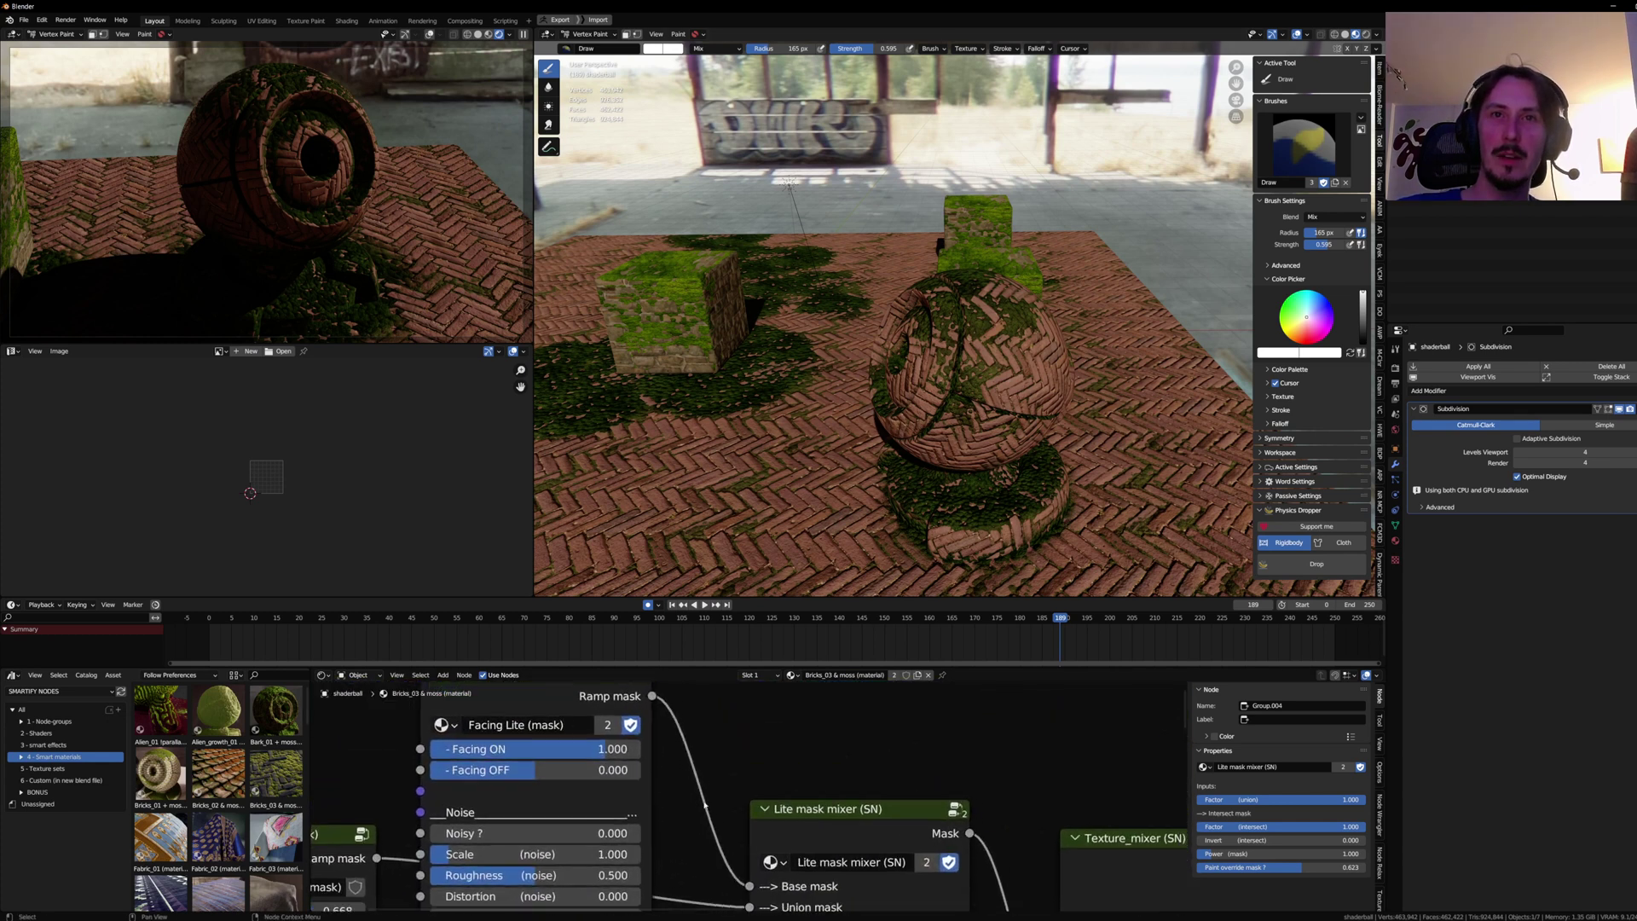
{"action": "scroll", "coordinate": [704, 805], "scroll_direction": "down", "scroll_amount": 3}
{"action": "middle_click_drag", "start_coordinate": [1006, 886], "coordinate": [814, 741]}
{"action": "scroll", "coordinate": [814, 741], "scroll_direction": "up", "scroll_amount": 3}
Step: Select the Texture_mixer node and inspect the brick and moss blend on the shader ball and its base up close
{"action": "left_click", "coordinate": [776, 743]}
{"action": "middle_click_drag", "start_coordinate": [967, 379], "coordinate": [951, 372]}
{"action": "scroll", "coordinate": [950, 373], "scroll_direction": "up", "scroll_amount": 1}
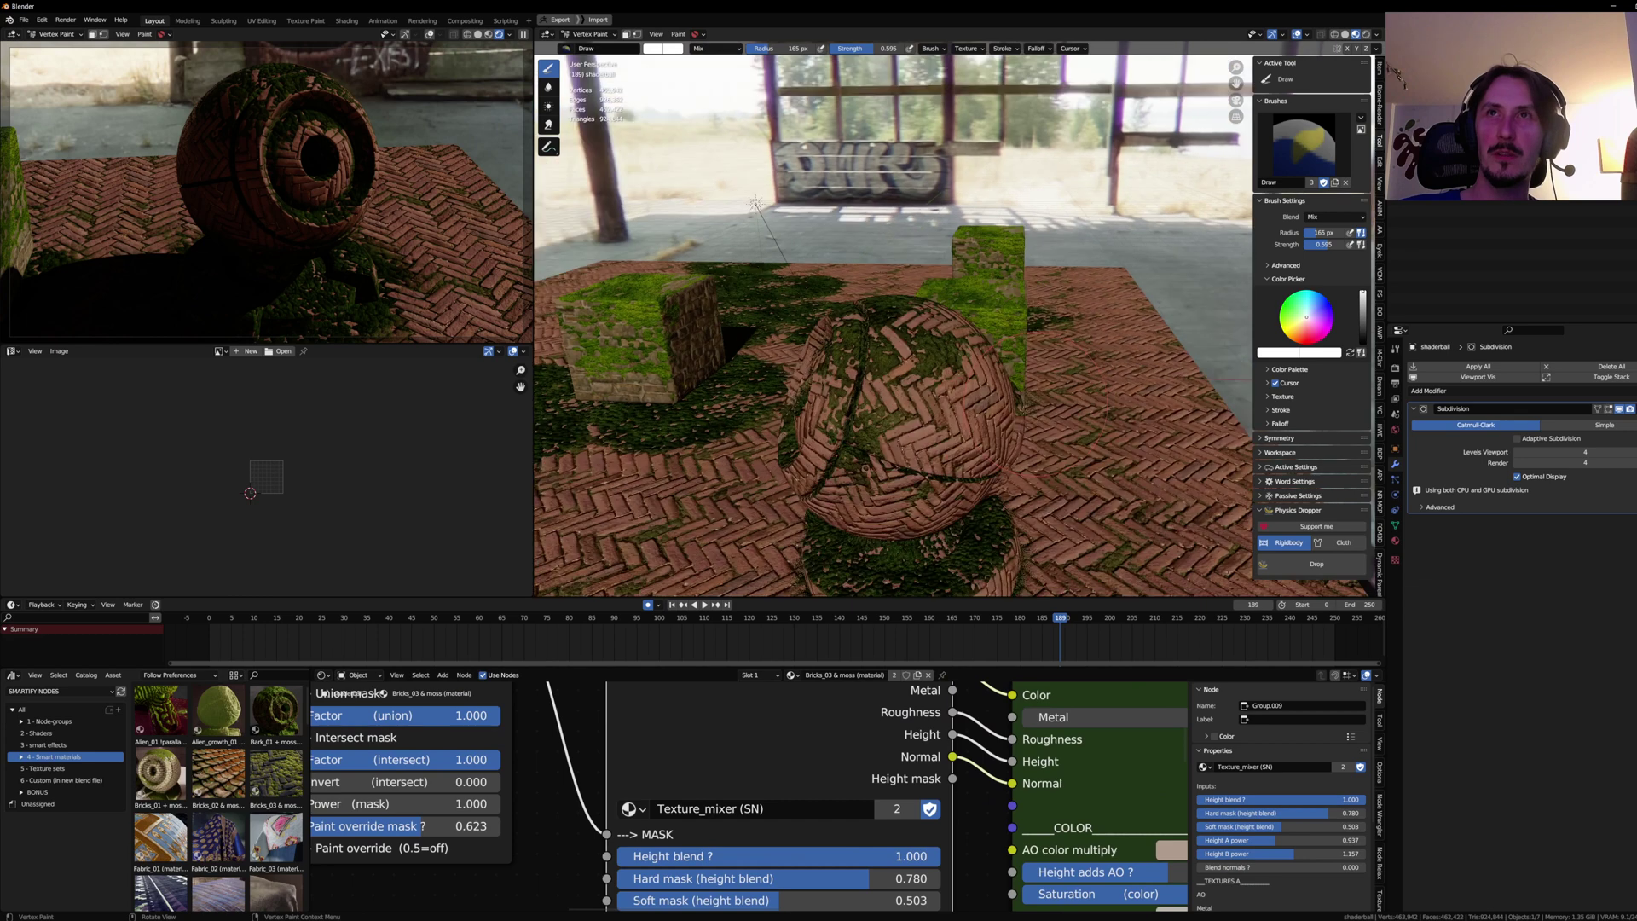
{"action": "middle_click_drag", "start_coordinate": [866, 468], "coordinate": [834, 445]}
{"action": "scroll", "coordinate": [887, 460], "scroll_direction": "up", "scroll_amount": 1}
{"action": "middle_click_drag", "start_coordinate": [916, 477], "coordinate": [810, 341]}
{"action": "scroll", "coordinate": [853, 427], "scroll_direction": "up", "scroll_amount": 2}
{"action": "mouse_move", "coordinate": [853, 511]}
{"action": "middle_mouse_down"}
{"action": "mouse_move", "coordinate": [955, 478]}
{"action": "mouse_move", "coordinate": [873, 410]}
{"action": "mouse_move", "coordinate": [916, 426]}
{"action": "middle_mouse_up"}
{"action": "scroll", "coordinate": [920, 469], "scroll_direction": "up", "scroll_amount": 2}
{"action": "middle_click_drag", "start_coordinate": [929, 443], "coordinate": [955, 363], "text": "shift"}
{"action": "scroll", "coordinate": [964, 360], "scroll_direction": "up", "scroll_amount": 1}
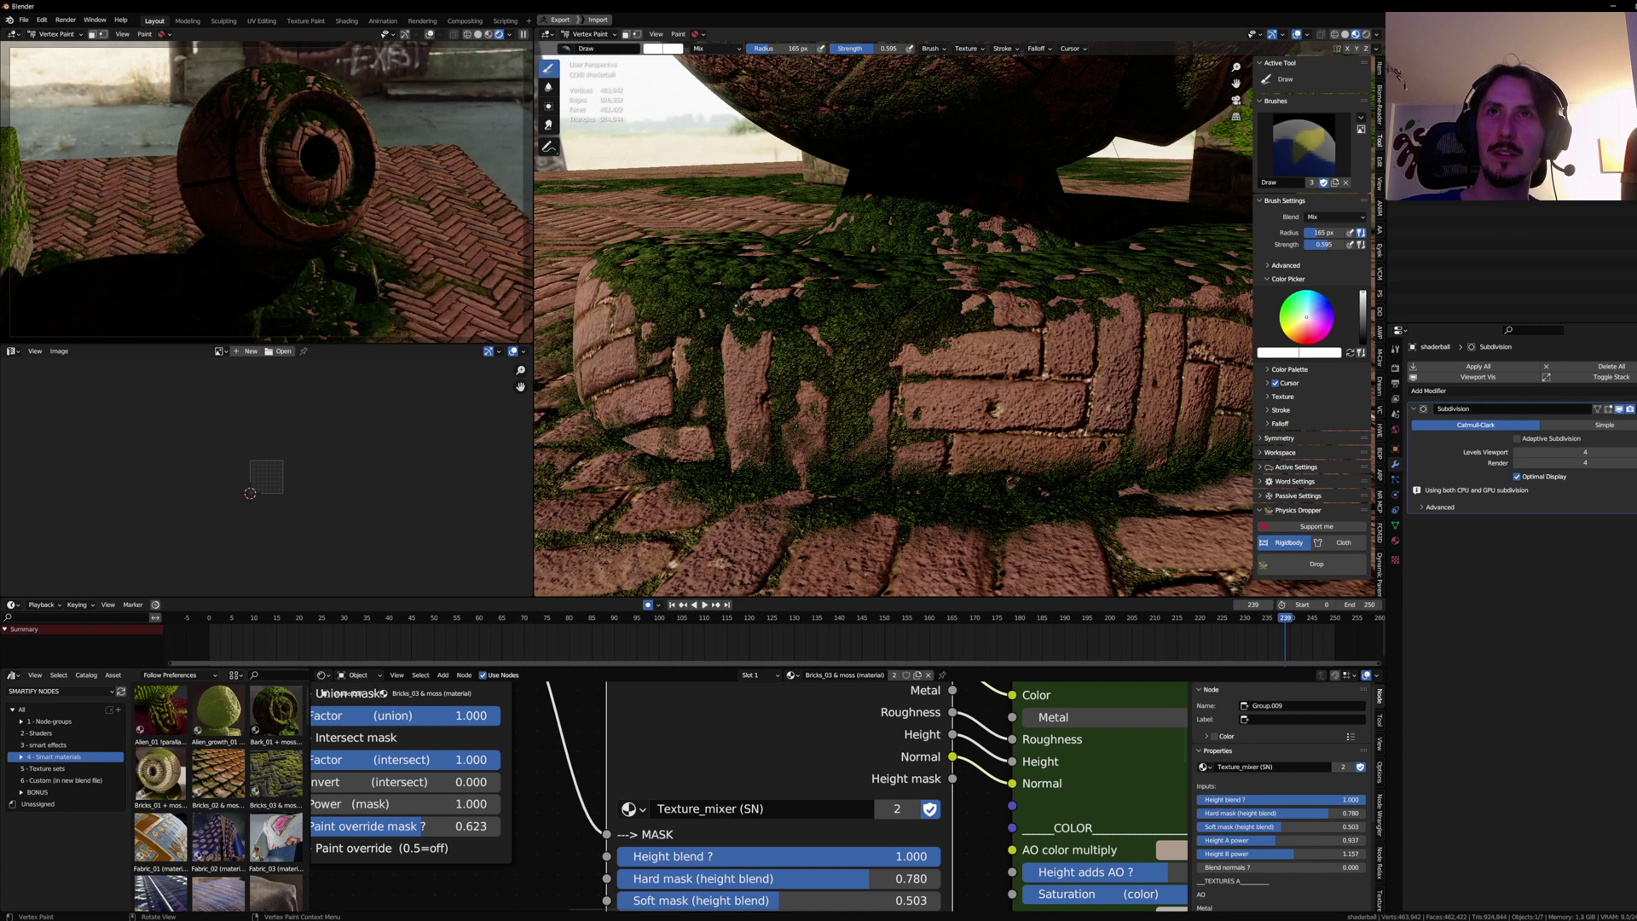
{"action": "middle_click_drag", "start_coordinate": [938, 400], "coordinate": [895, 384]}
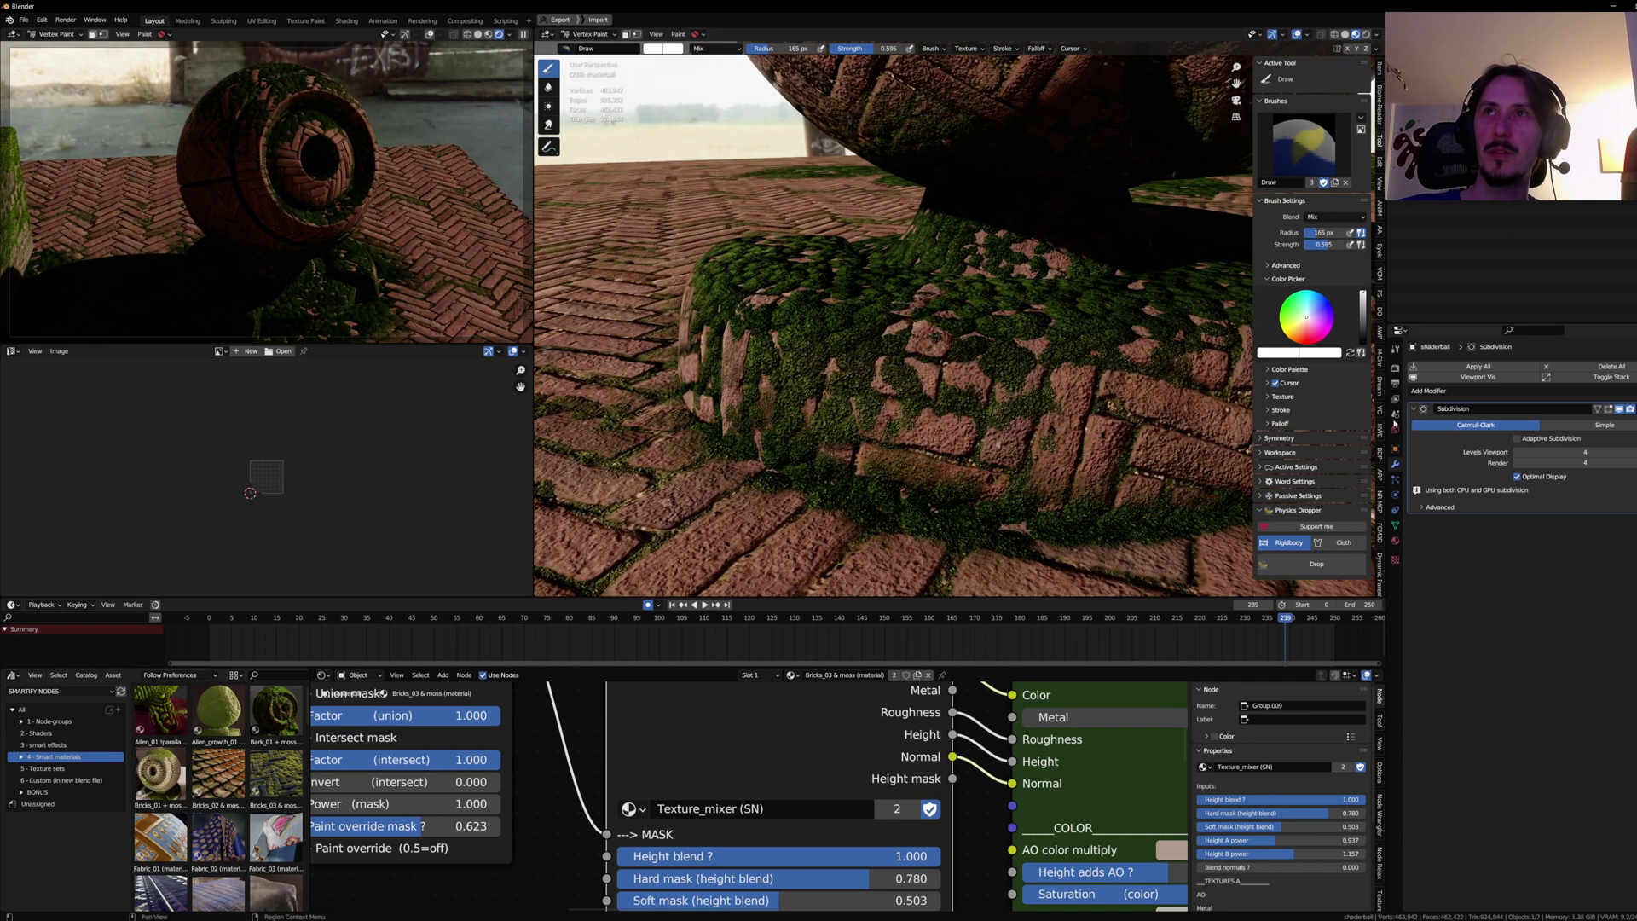
Step: Switch the viewport to Rendered shading and select the brick ground plane in front of the shader ball
{"action": "left_click", "coordinate": [1366, 34]}
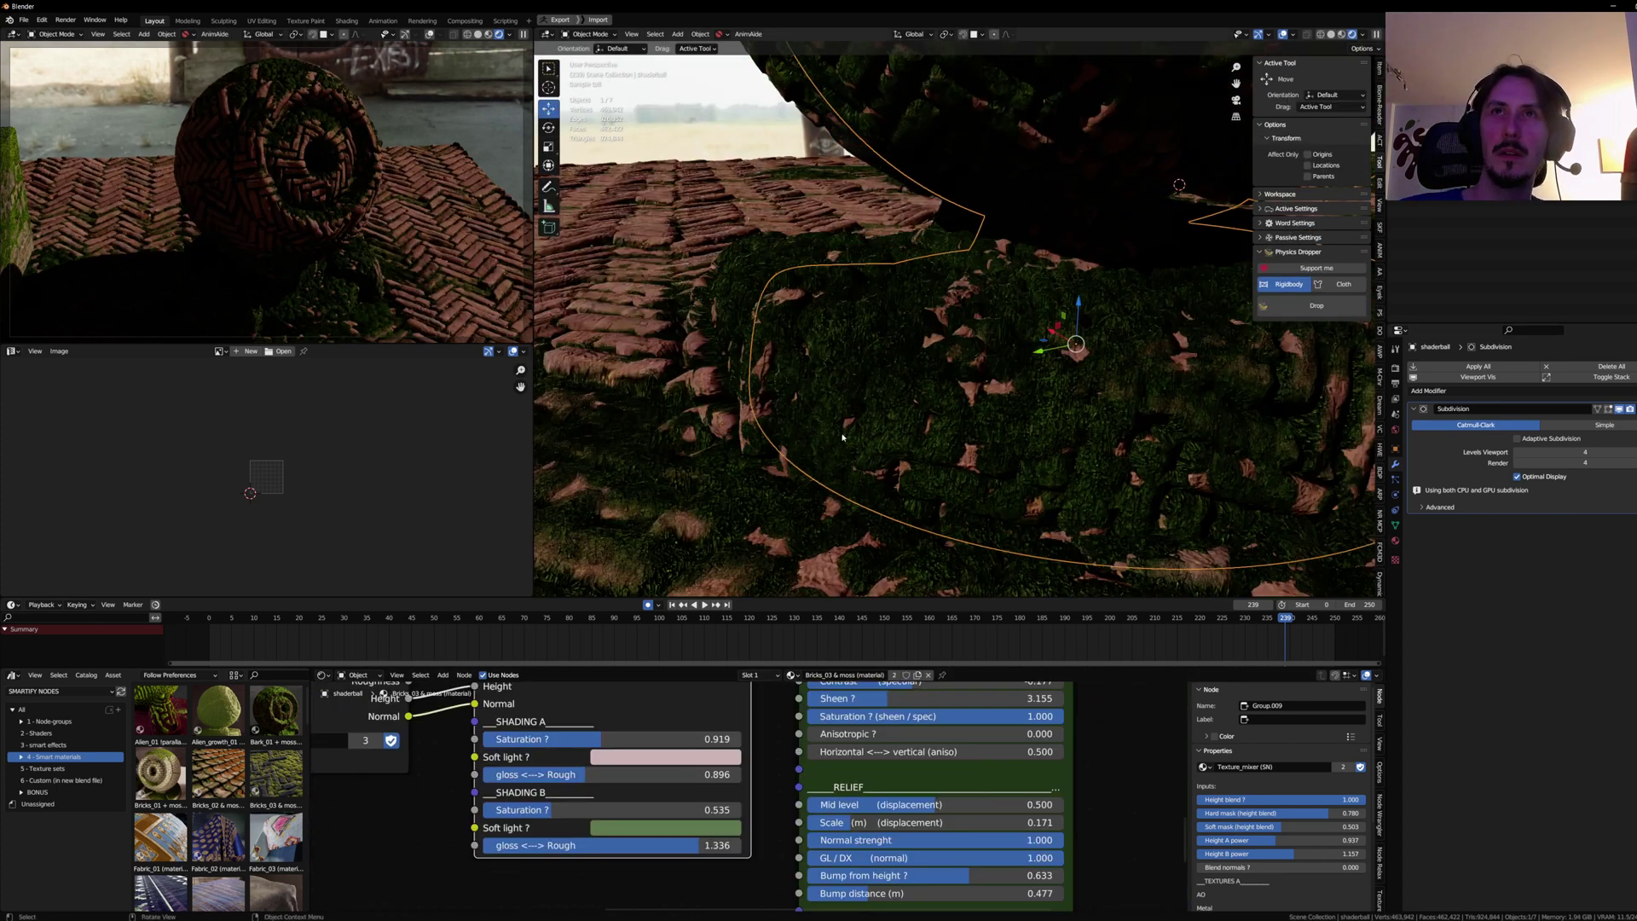
{"action": "middle_click_drag", "start_coordinate": [819, 256], "coordinate": [937, 366], "text": "shift"}
{"action": "left_click", "coordinate": [701, 164]}
{"action": "mouse_move", "coordinate": [701, 163]}
{"action": "middle_mouse_down"}
{"action": "mouse_move", "coordinate": [1033, 385]}
{"action": "mouse_move", "coordinate": [1023, 294]}
{"action": "middle_mouse_up"}
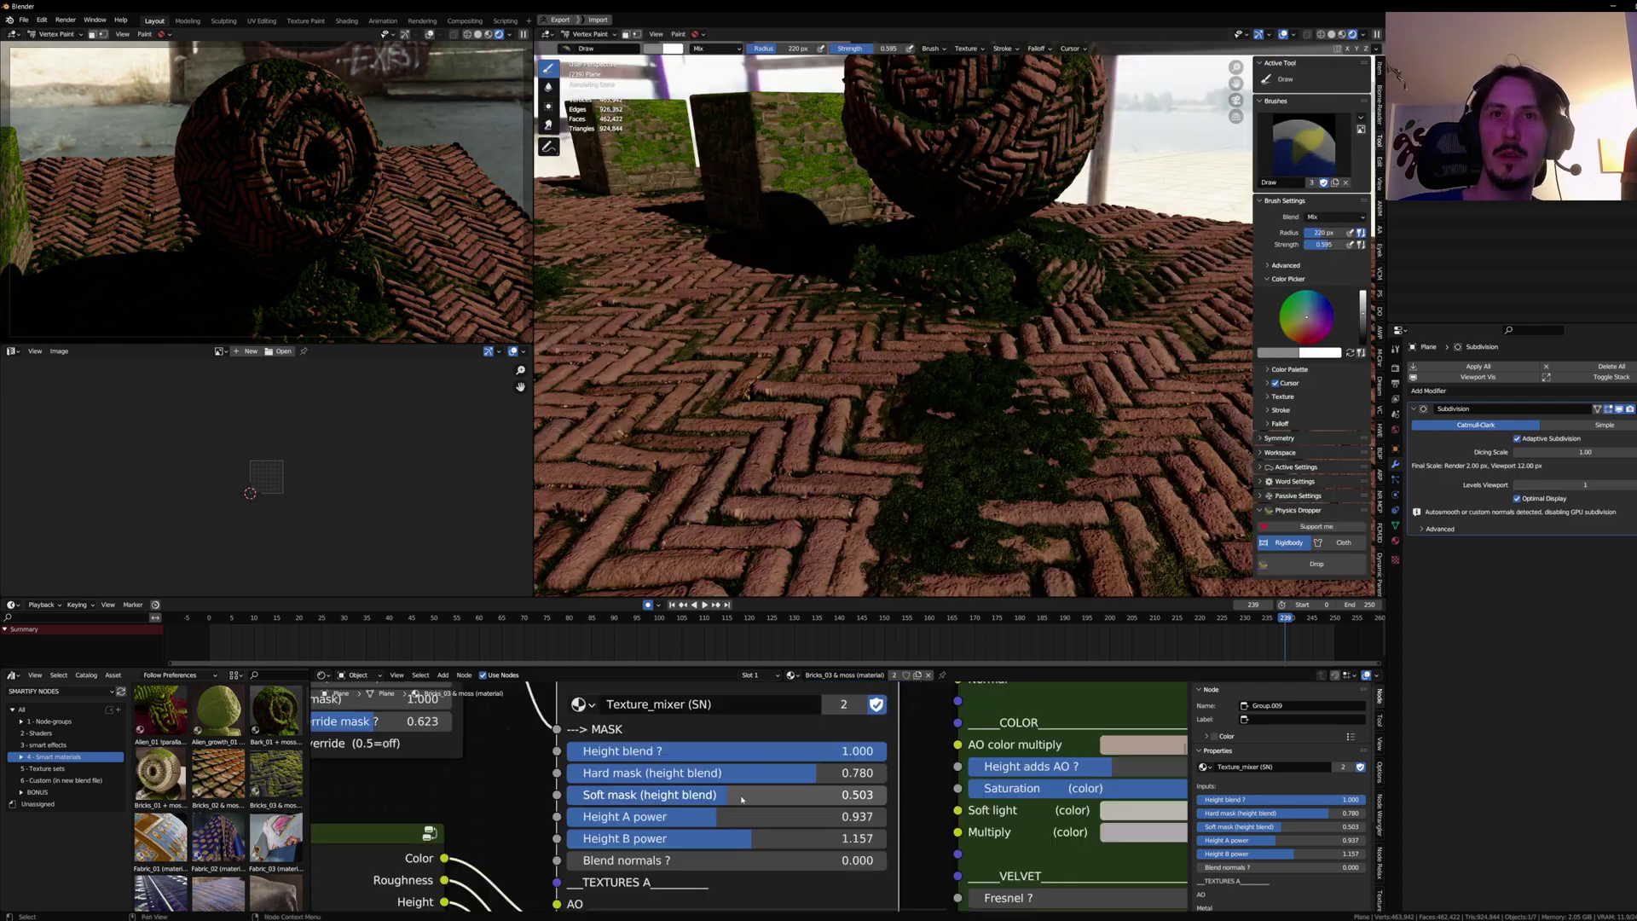
Step: Set the Texture_mixer's Height B power to 1.030 and Soft mask (height blend) to 0.952
{"action": "scroll", "coordinate": [740, 798], "scroll_direction": "up", "scroll_amount": 2}
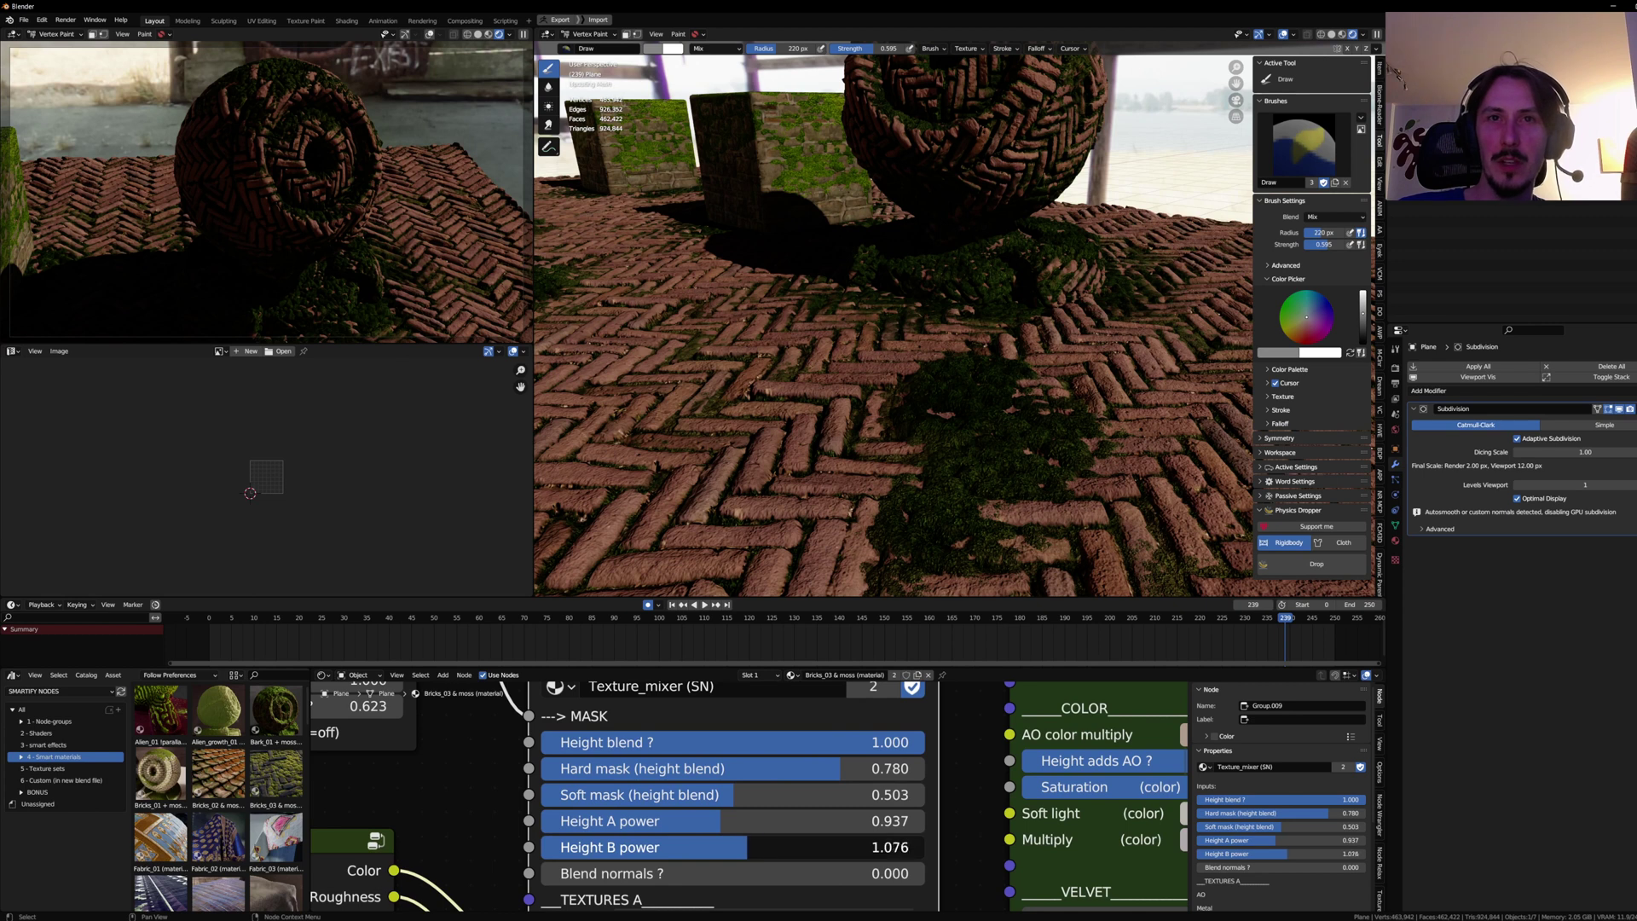
{"action": "left_click_drag", "start_coordinate": [733, 847], "coordinate": [716, 847]}
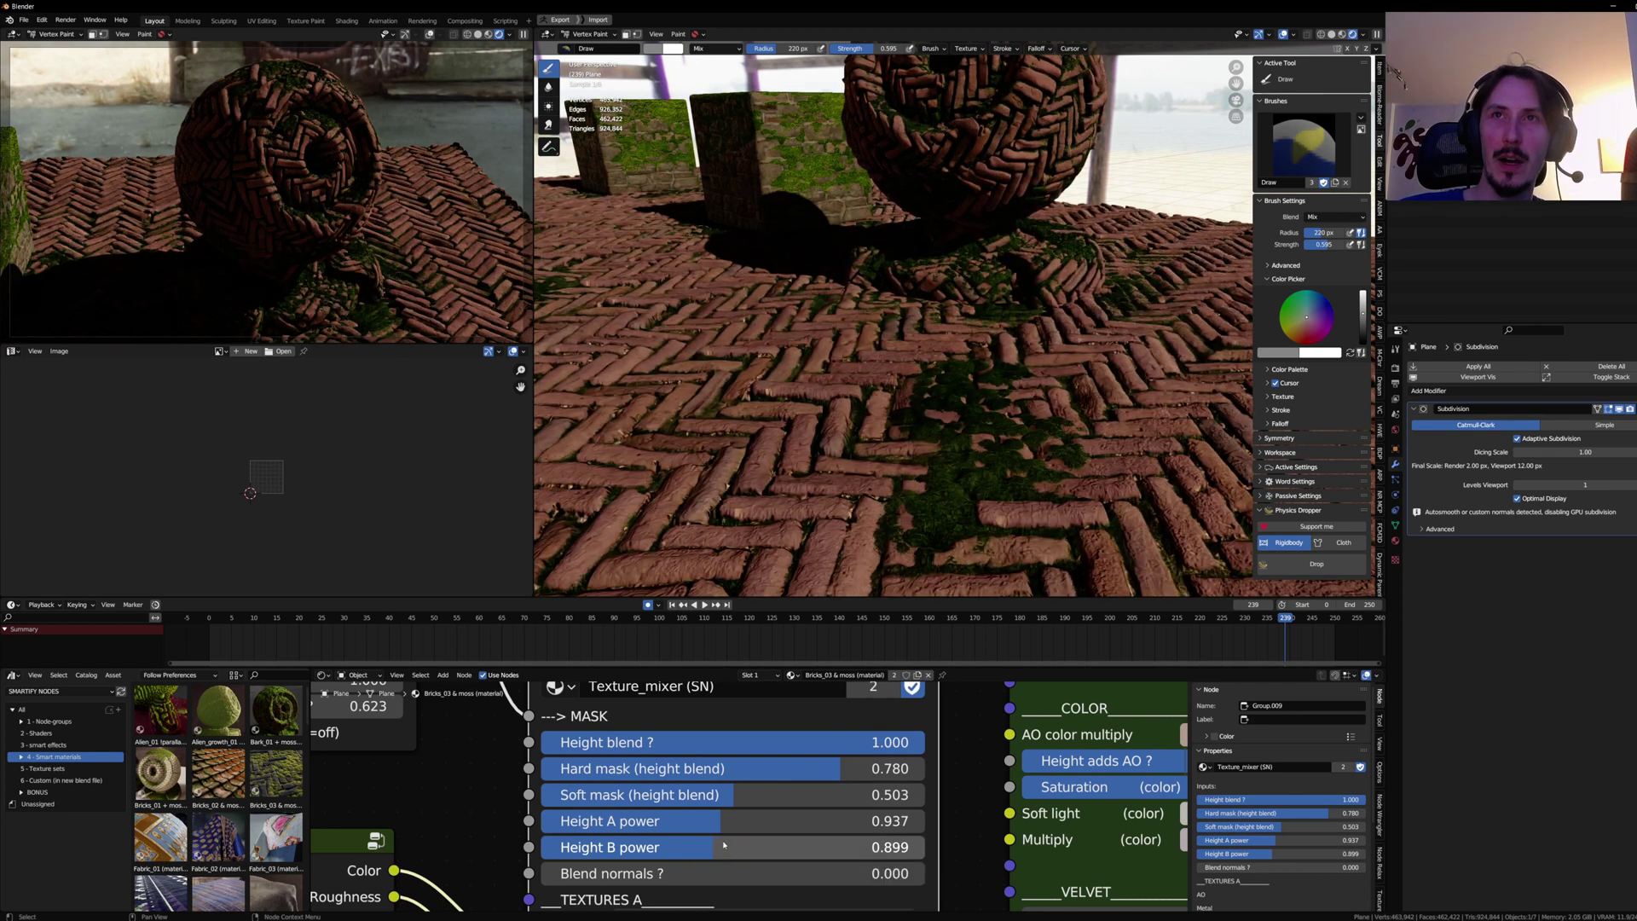
{"action": "left_click_drag", "start_coordinate": [729, 847], "coordinate": [696, 846]}
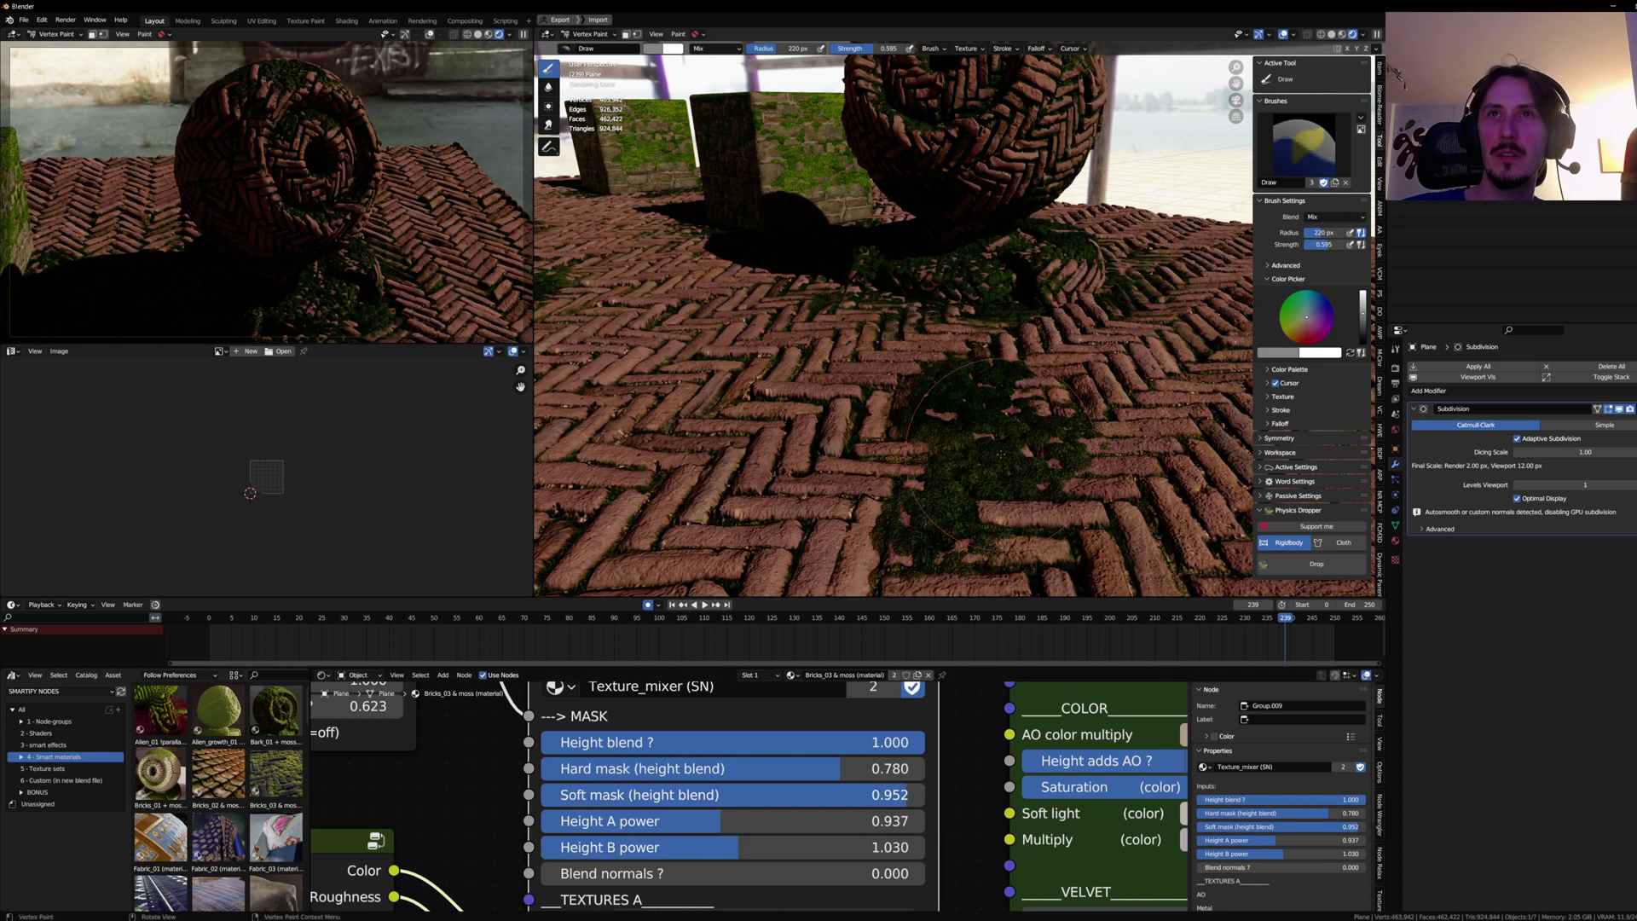
Step: Inspect the moss blended into the brick floor around the shader ball and the stone cubes
{"action": "middle_click_drag", "start_coordinate": [1002, 453], "coordinate": [1040, 401]}
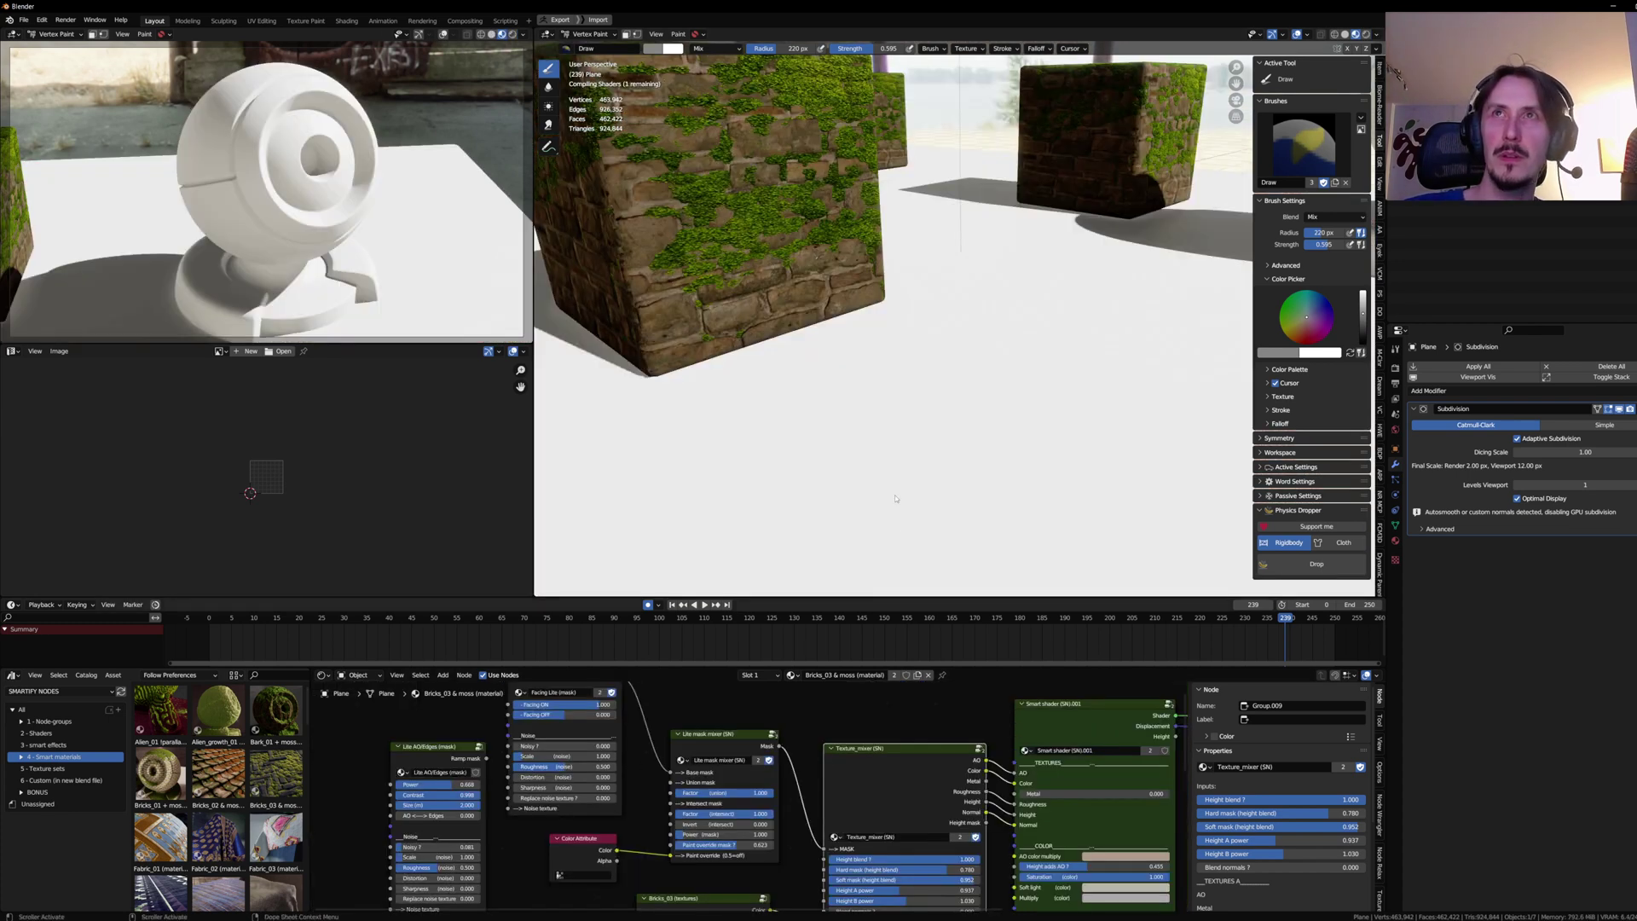
{"action": "middle_click_drag", "start_coordinate": [819, 435], "coordinate": [860, 376]}
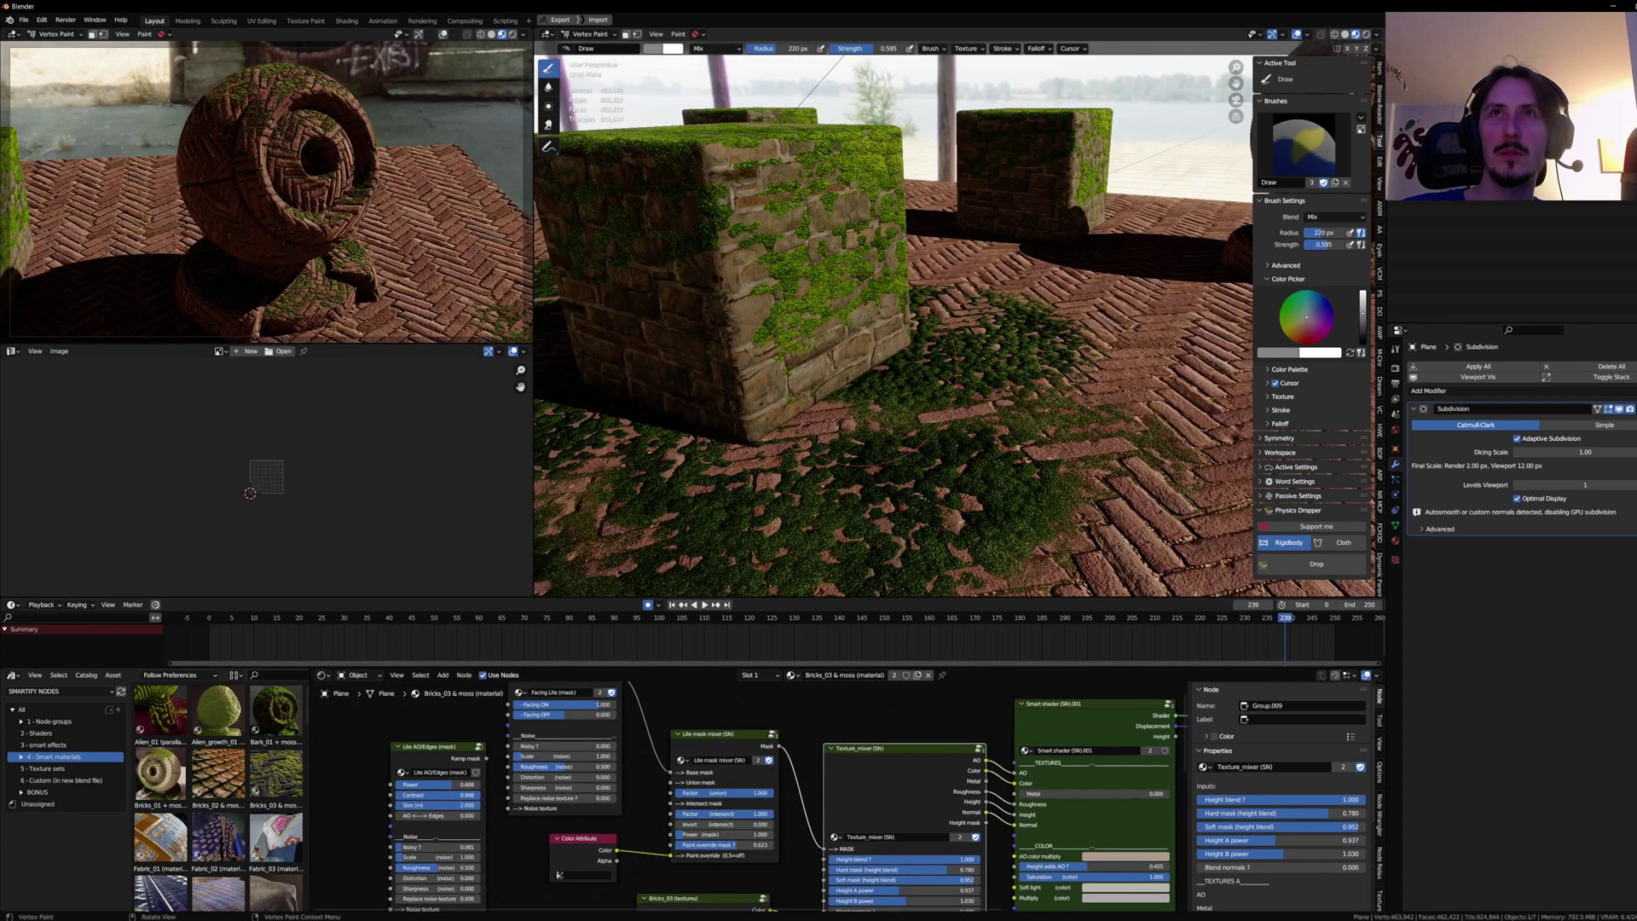
{"action": "key", "text": "space"}
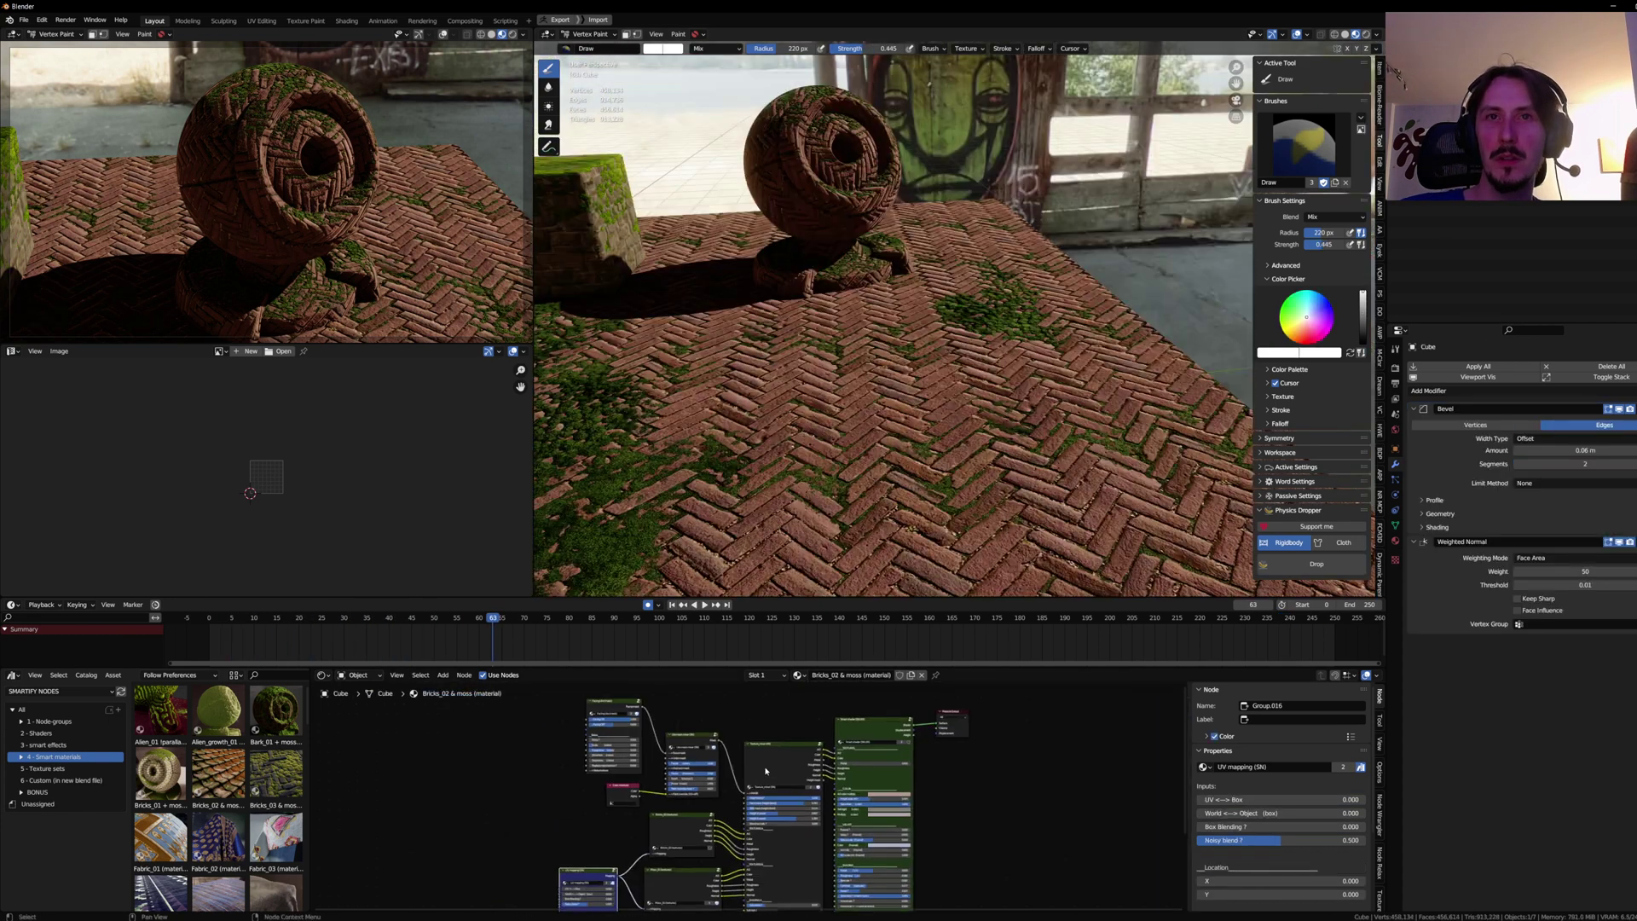
Step: Select the Texture_mixer in the cube's Bricks_02 & moss material and examine its texture inputs
{"action": "scroll", "coordinate": [765, 771], "scroll_direction": "up", "scroll_amount": 7}
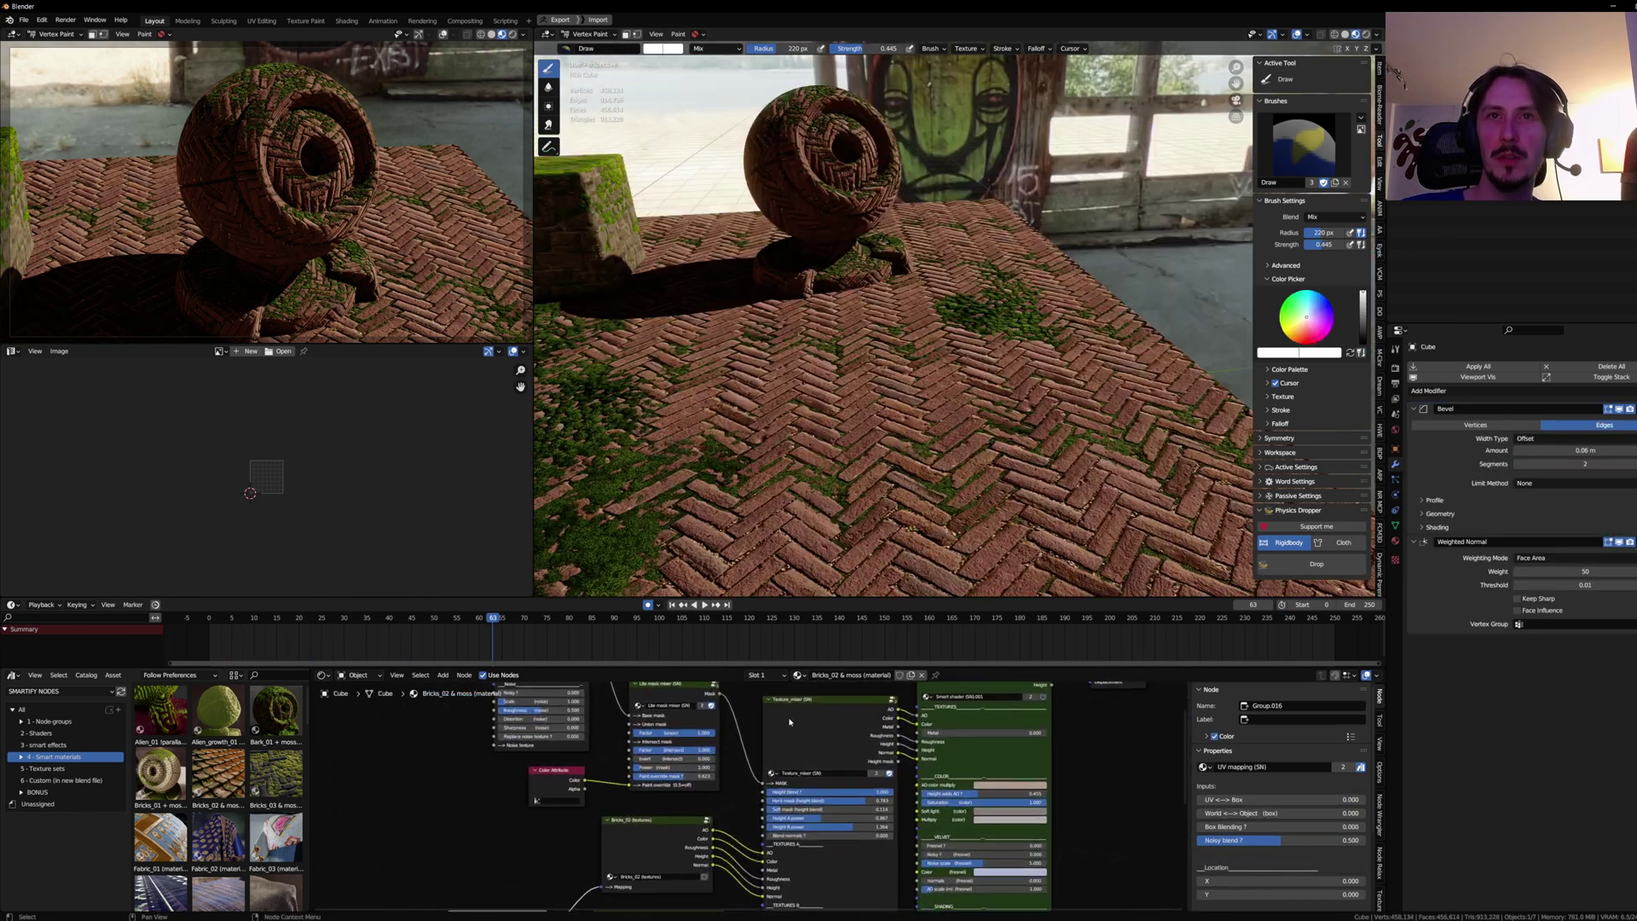
{"action": "left_click", "coordinate": [789, 719]}
{"action": "scroll", "coordinate": [887, 375], "scroll_direction": "up", "scroll_amount": 2}
{"action": "middle_click_drag", "start_coordinate": [887, 375], "coordinate": [882, 418]}
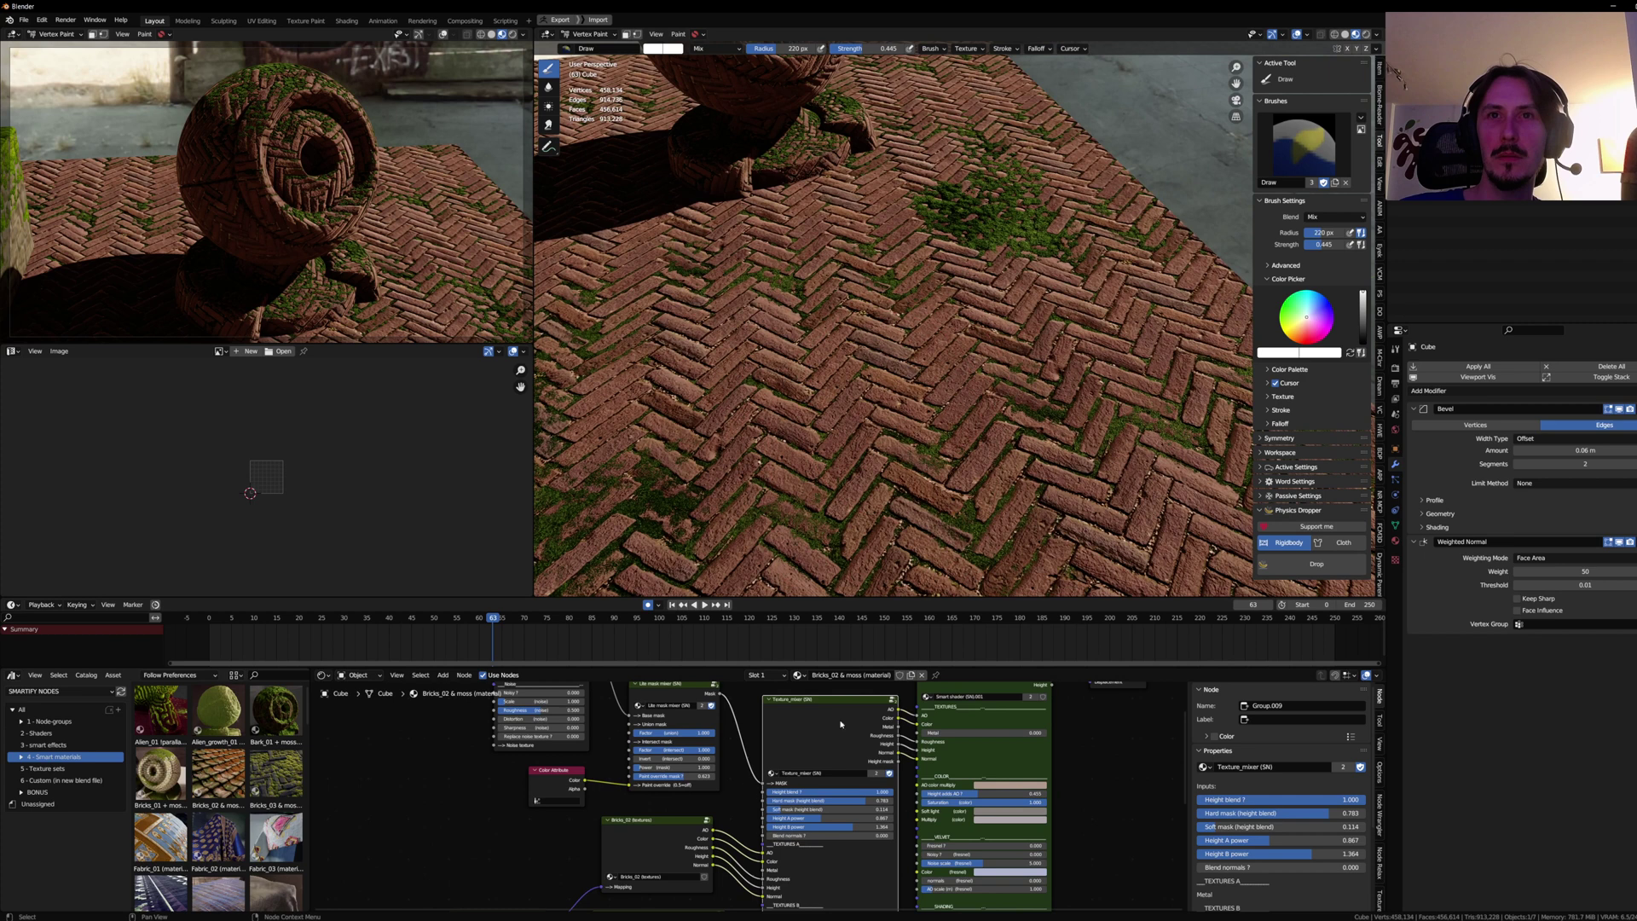
{"action": "scroll", "coordinate": [881, 795], "scroll_direction": "up", "scroll_amount": 3}
{"action": "scroll", "coordinate": [881, 795], "scroll_direction": "down", "scroll_amount": 2}
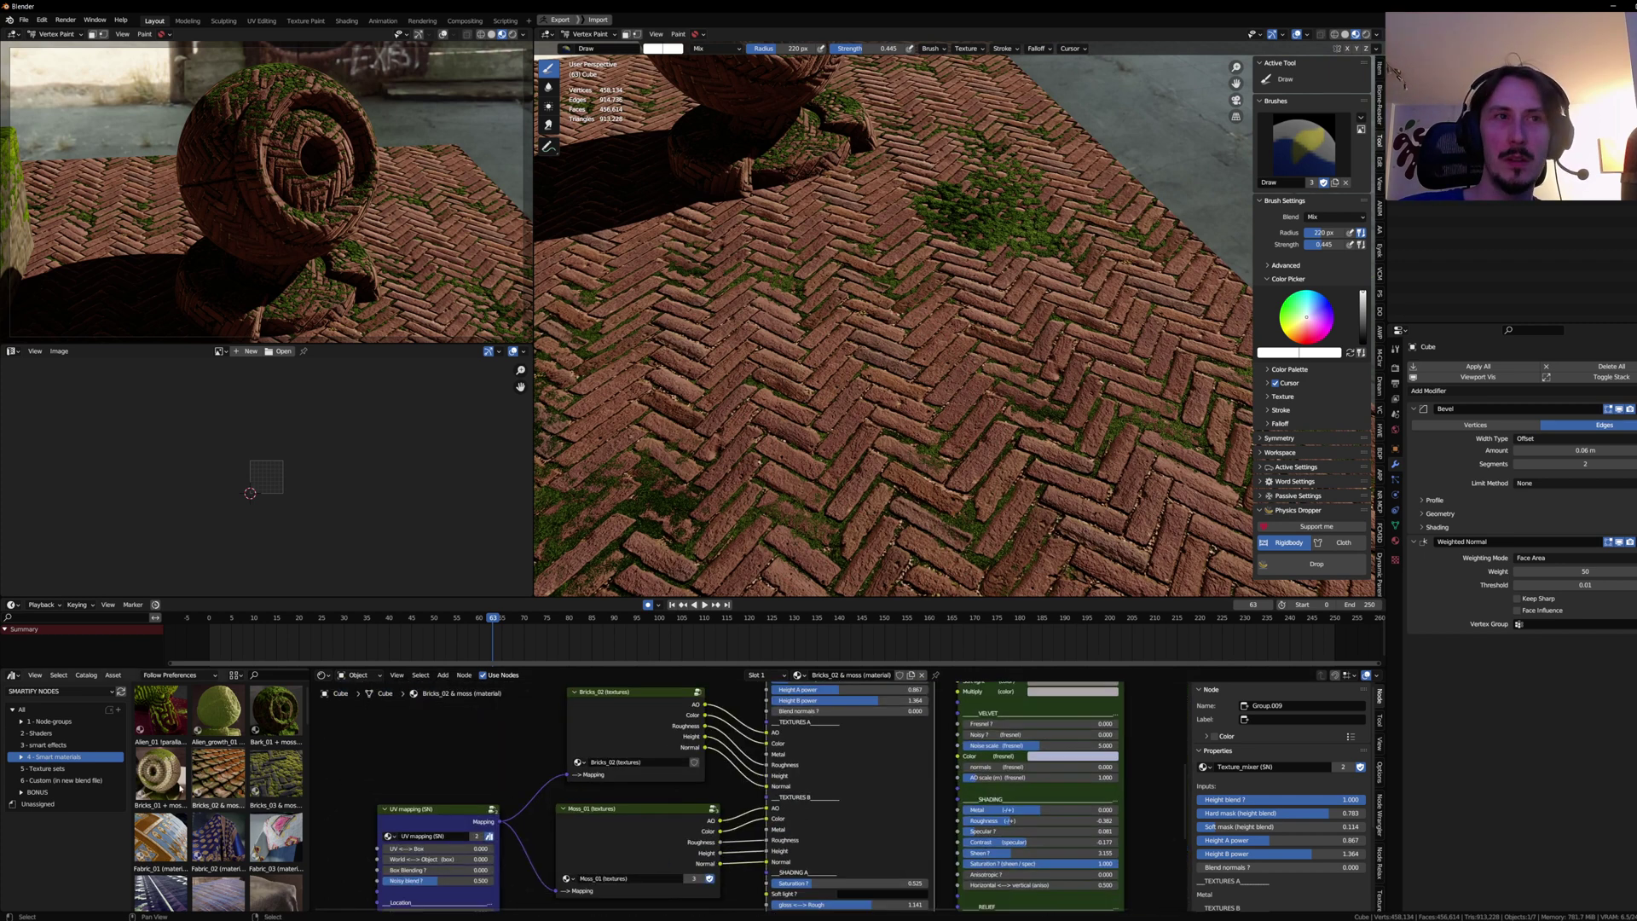
Step: Add the Ground_03 texture set from the asset library and link its outputs to the Texture_mixer's Textures A inputs
{"action": "left_click", "coordinate": [36, 769]}
{"action": "scroll", "coordinate": [226, 750], "scroll_direction": "down", "scroll_amount": 5}
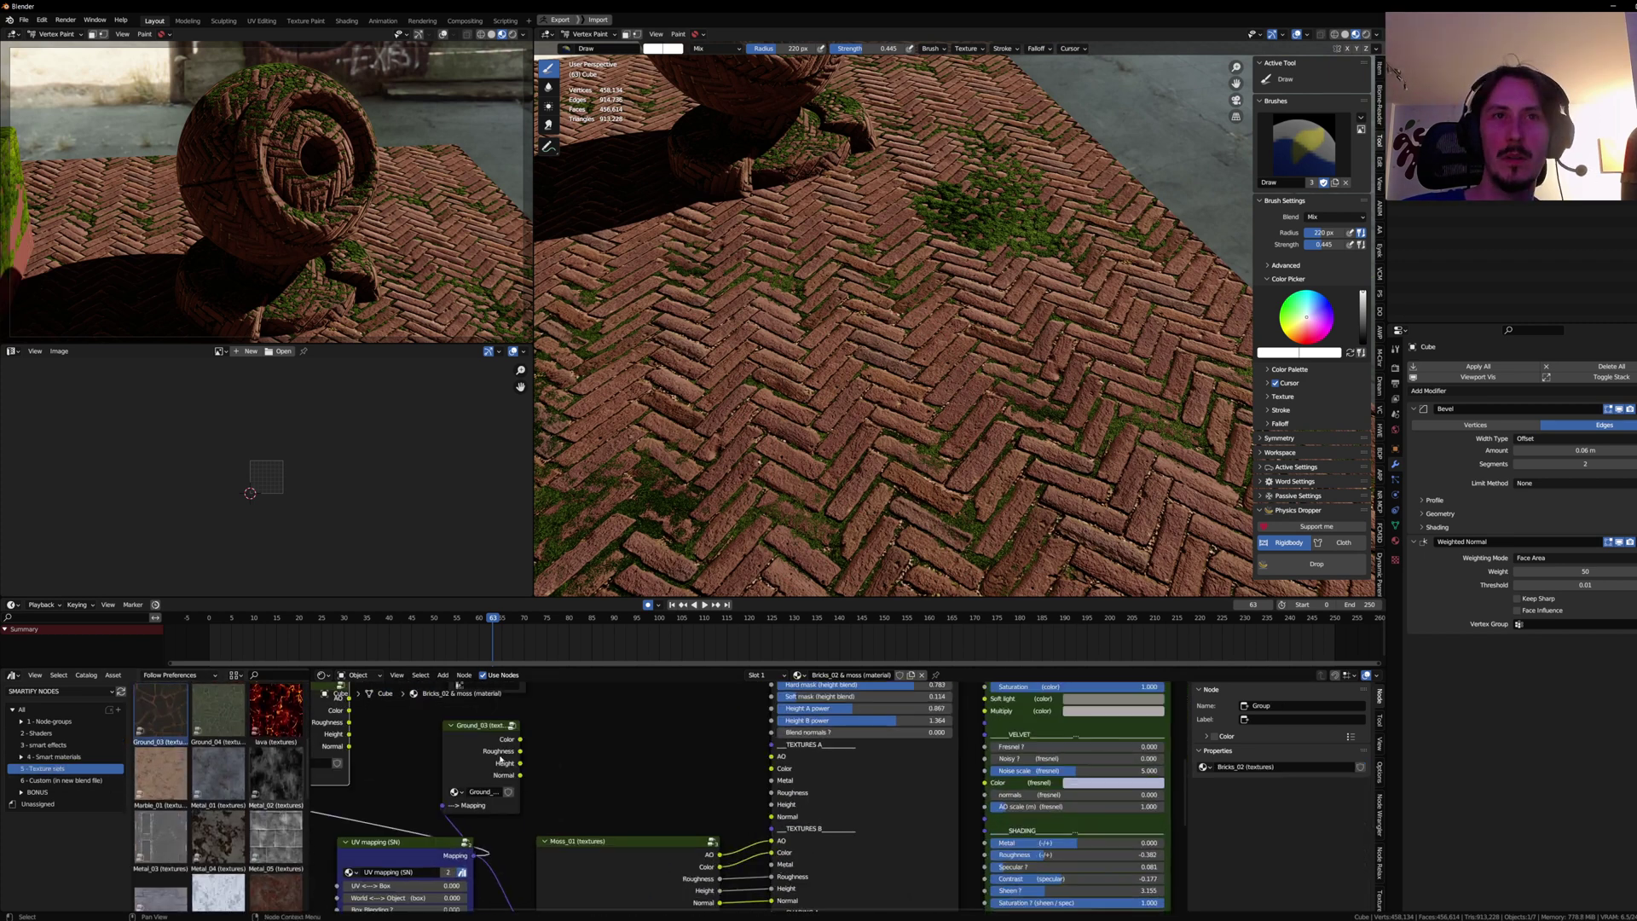
{"action": "right_click_drag", "start_coordinate": [487, 757], "coordinate": [846, 793], "text": "alt"}
{"action": "right_click_drag", "start_coordinate": [487, 765], "coordinate": [840, 801], "text": "alt"}
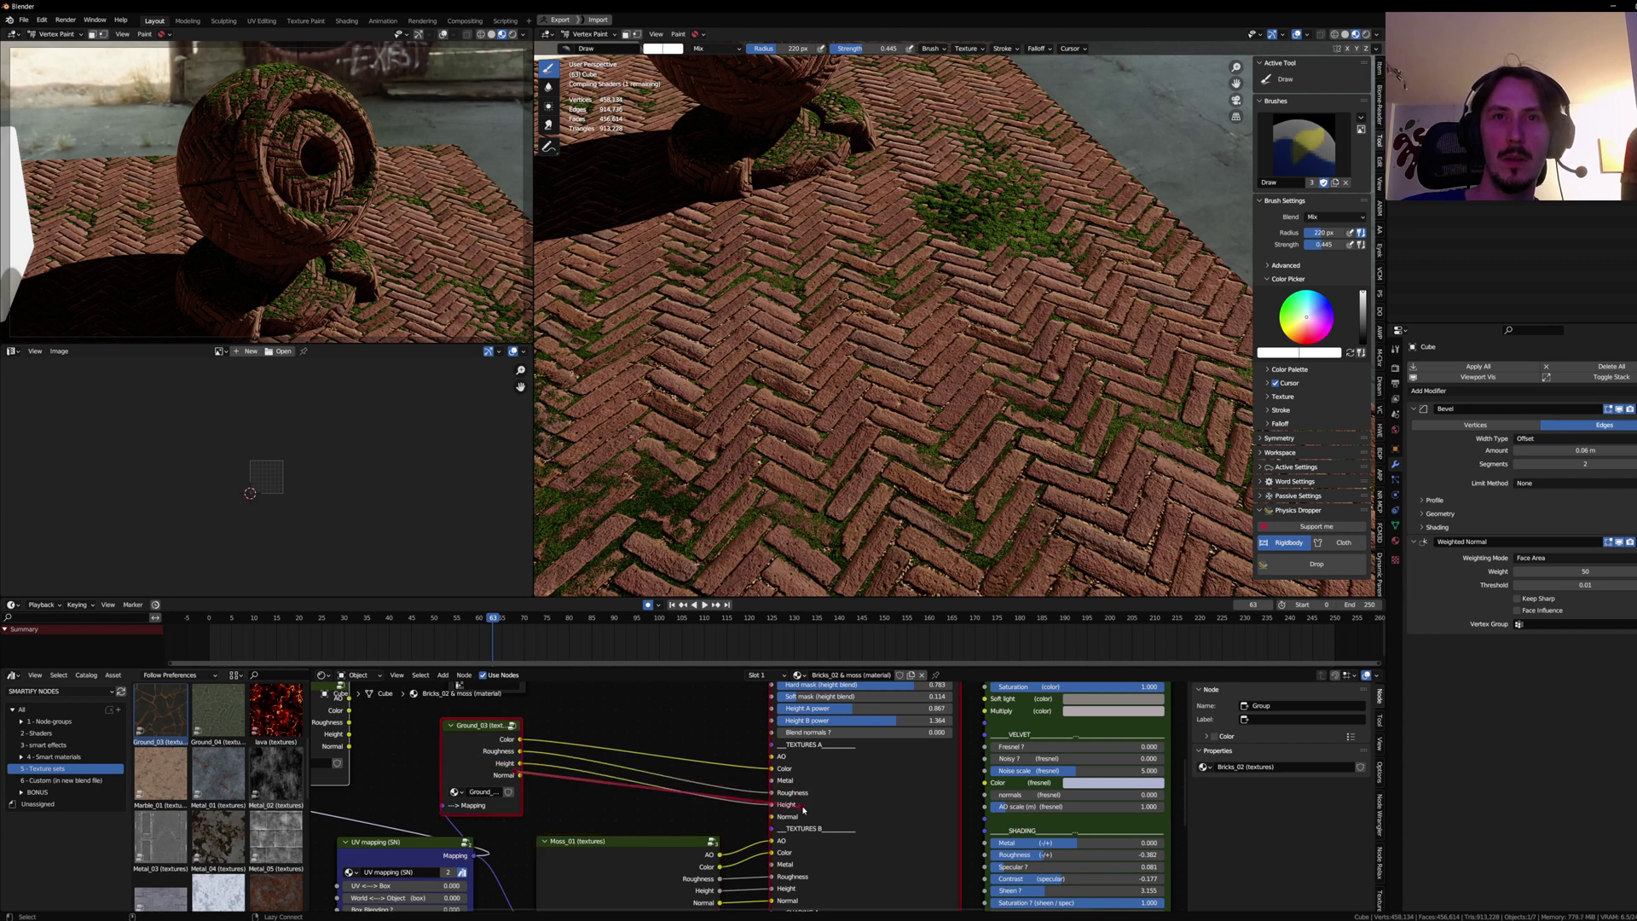
{"action": "left_click_drag", "start_coordinate": [475, 760], "coordinate": [635, 763]}
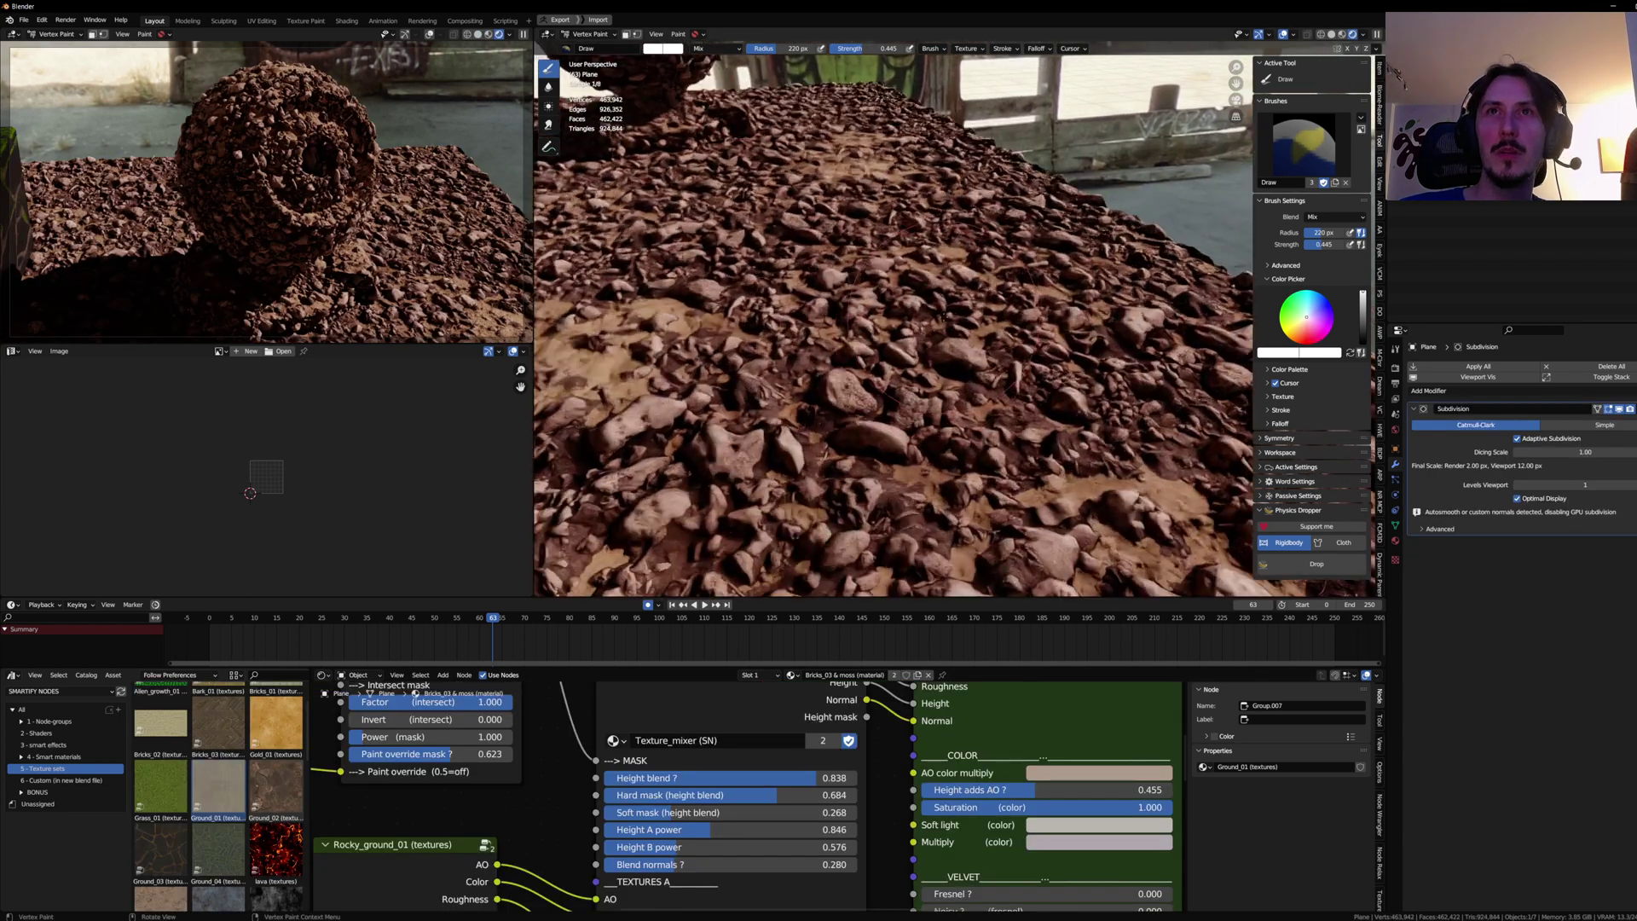
Step: Vertex-paint patches of sand between the stones on the rocky ground plane and inspect the blend
{"action": "left_click_drag", "start_coordinate": [865, 327], "coordinate": [835, 305]}
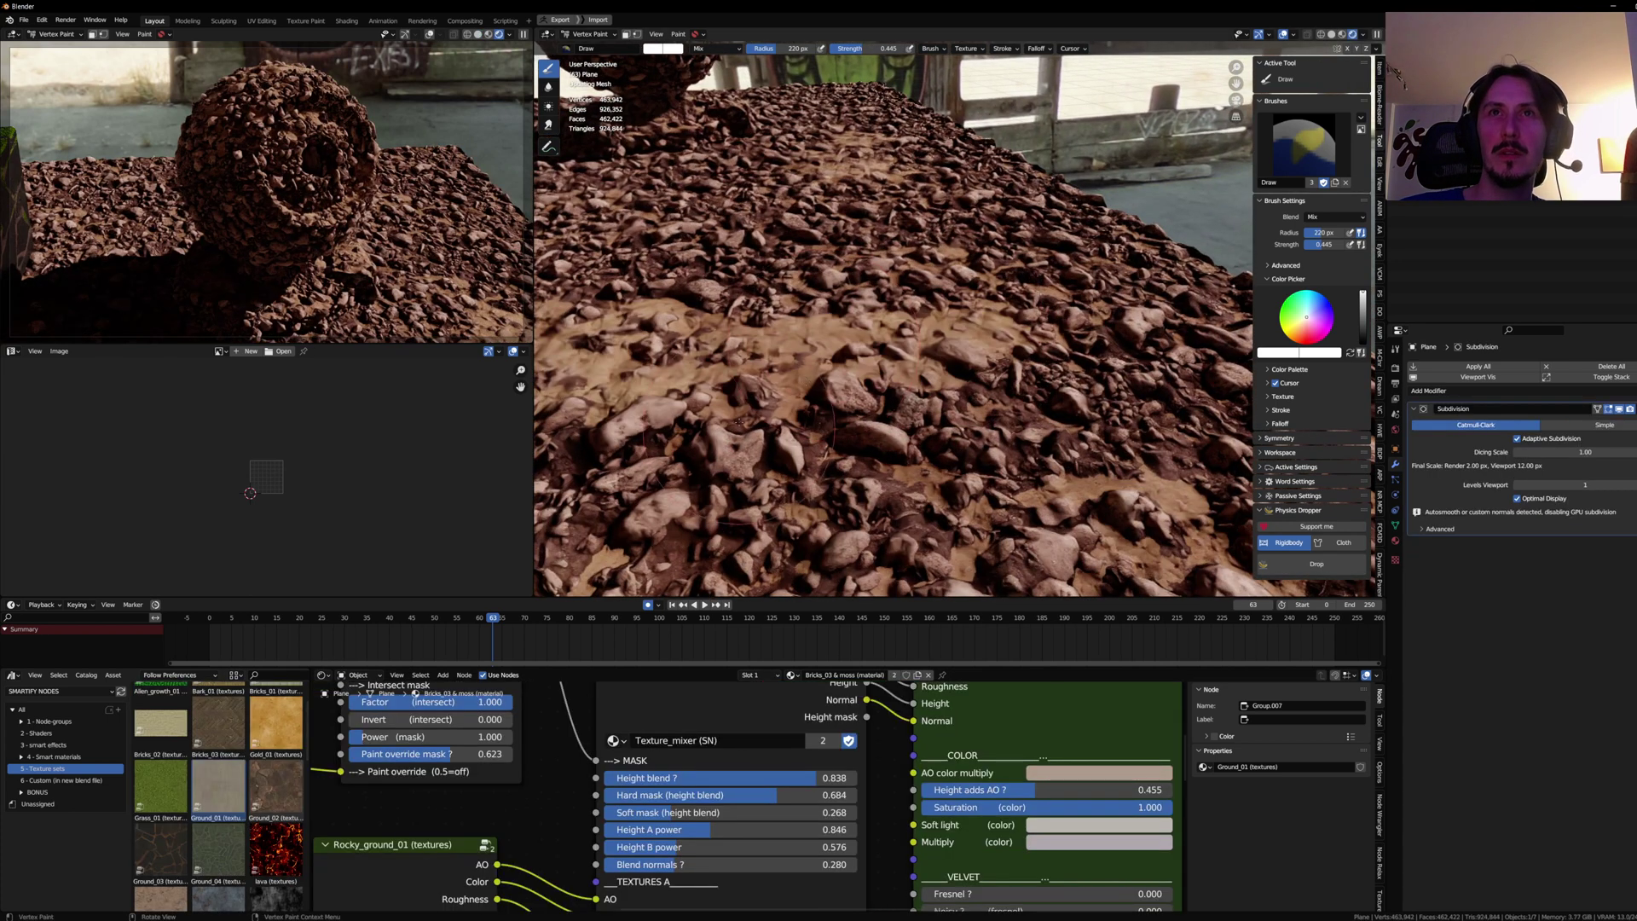
{"action": "middle_click_drag", "start_coordinate": [1101, 397], "coordinate": [1002, 409]}
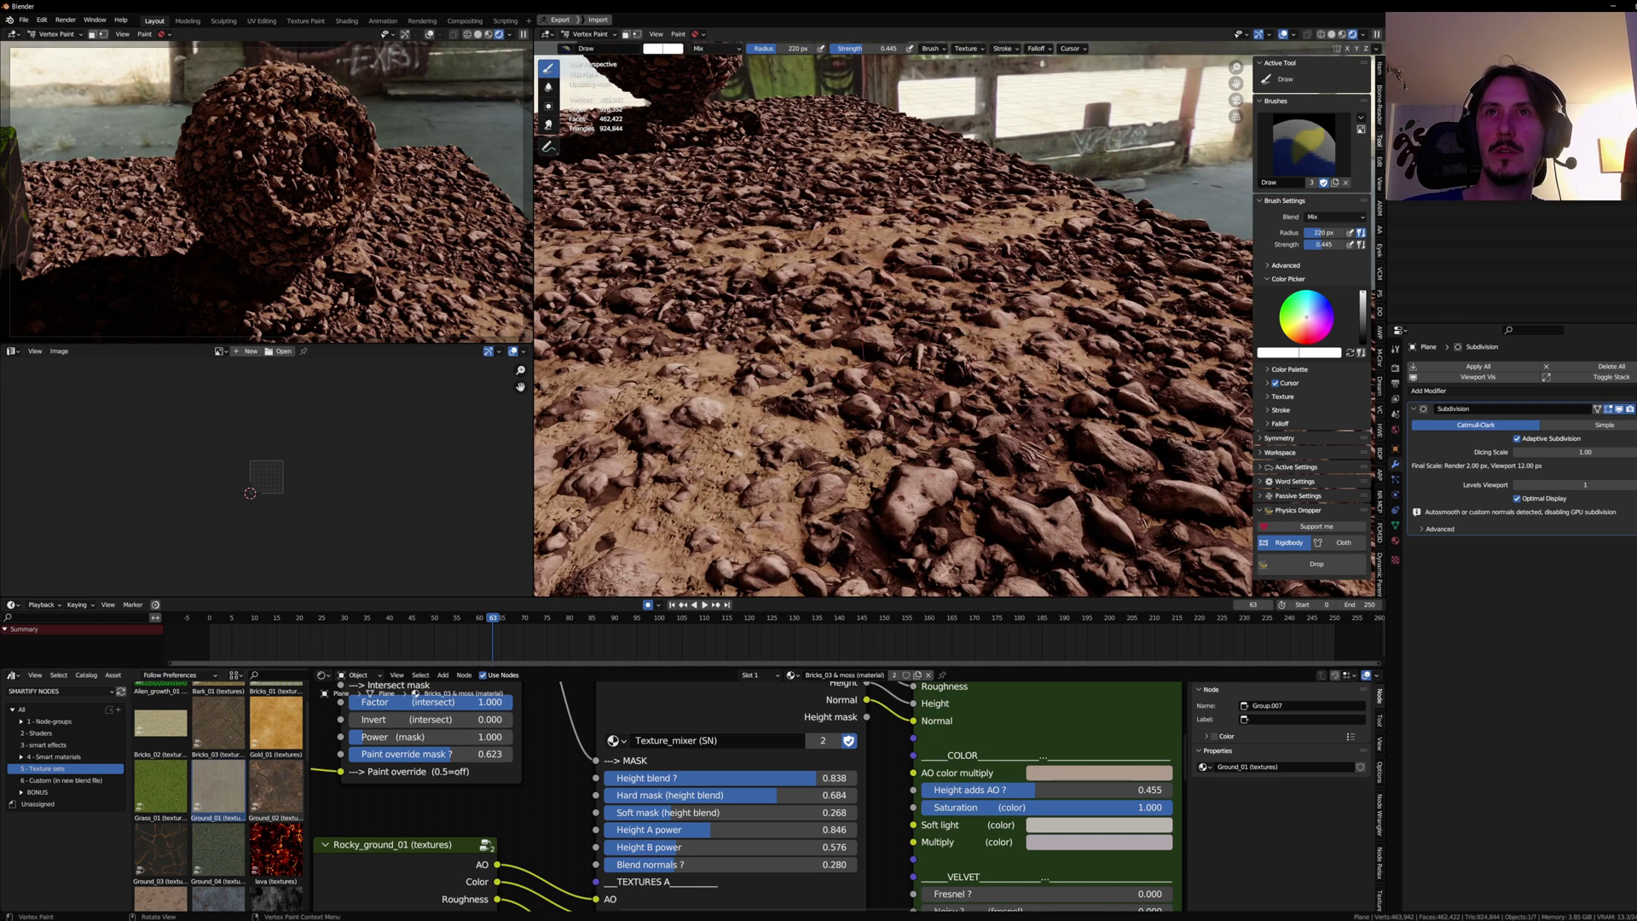
{"action": "middle_click_drag", "start_coordinate": [908, 372], "coordinate": [959, 348]}
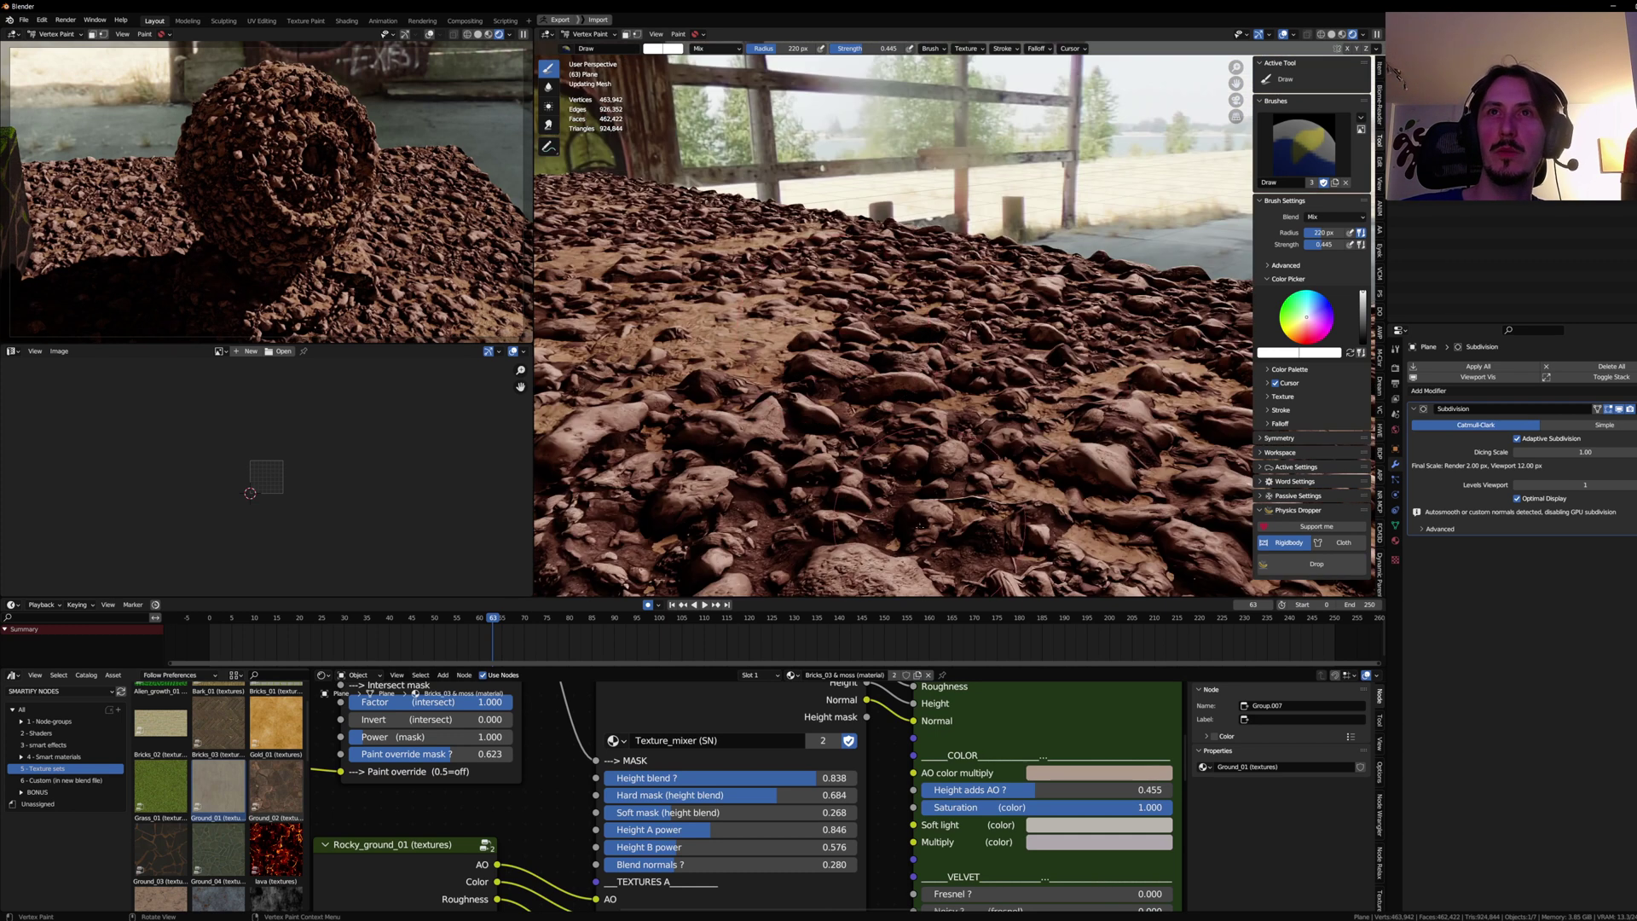
{"action": "left_click_drag", "start_coordinate": [1083, 367], "coordinate": [871, 357]}
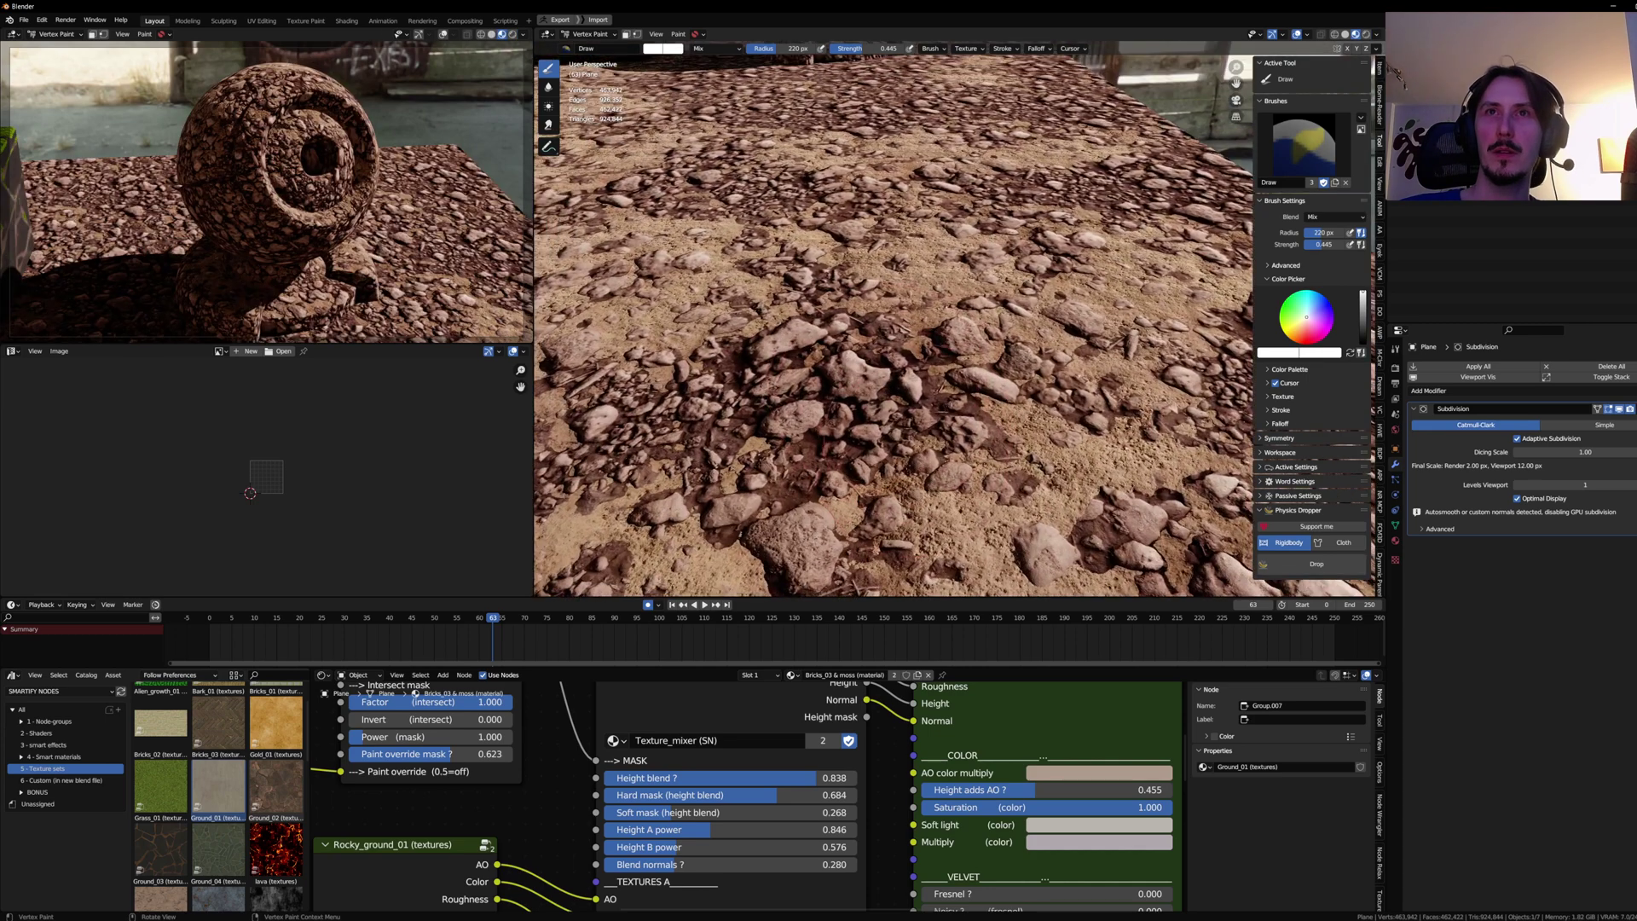
{"action": "middle_click_drag", "start_coordinate": [895, 328], "coordinate": [928, 380]}
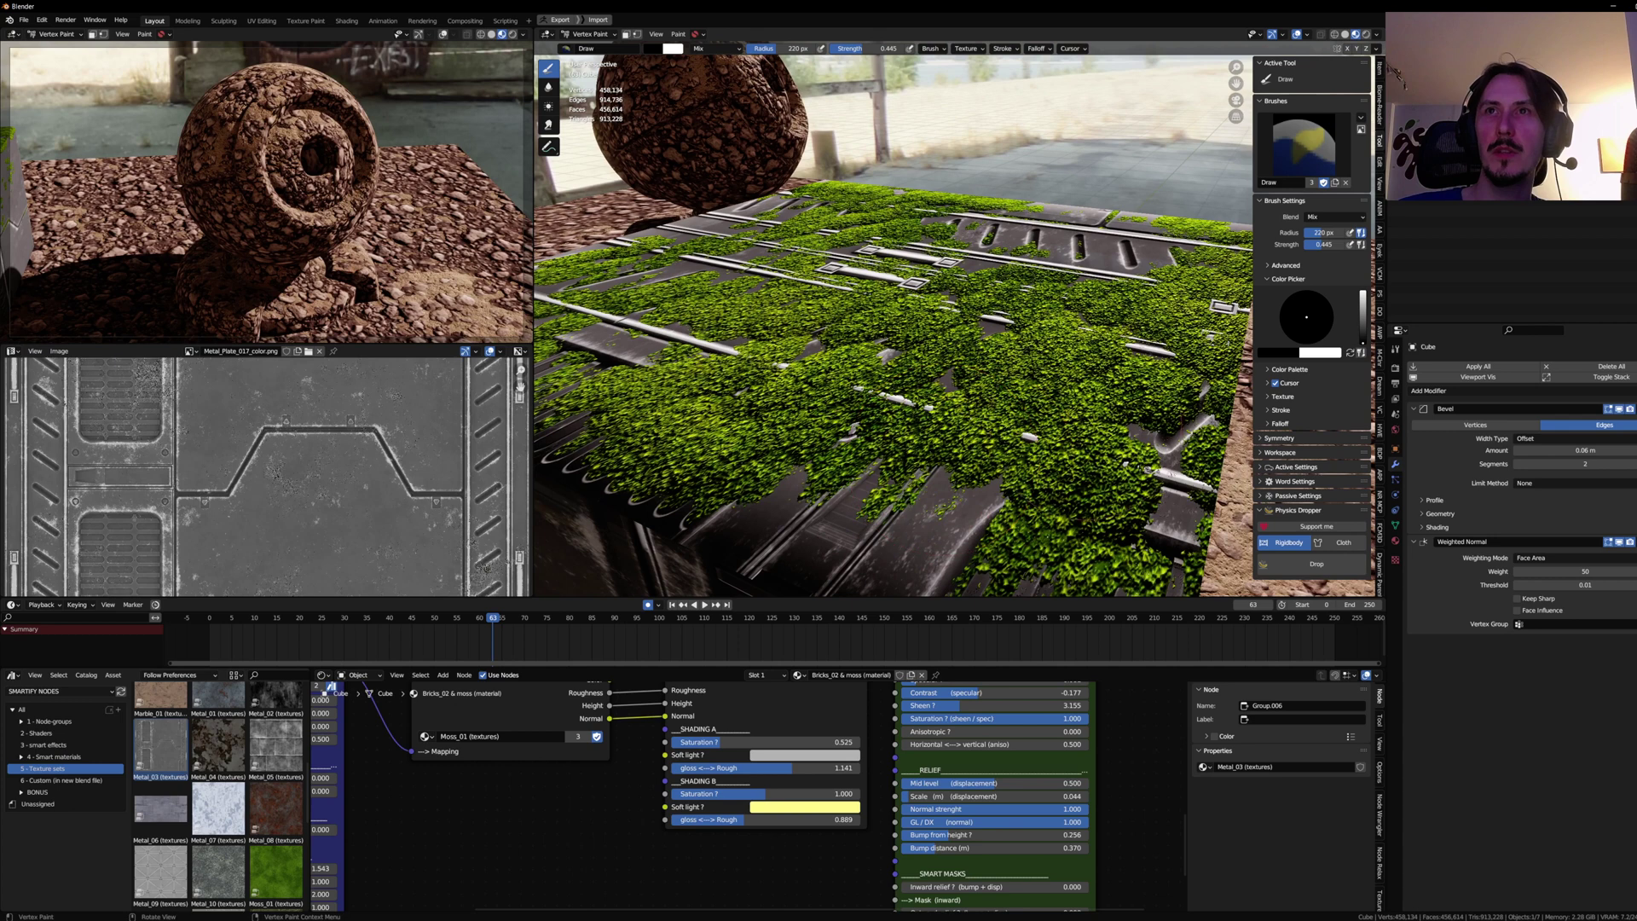
Step: Inspect the moss-covered metal cube and switch from Vertex Paint to Object Mode
{"action": "mouse_move", "coordinate": [947, 367]}
{"action": "middle_mouse_down"}
{"action": "mouse_move", "coordinate": [917, 354]}
{"action": "mouse_move", "coordinate": [925, 401]}
{"action": "mouse_move", "coordinate": [896, 384]}
{"action": "mouse_move", "coordinate": [1034, 333]}
{"action": "mouse_move", "coordinate": [853, 435]}
{"action": "middle_mouse_up"}
{"action": "scroll", "coordinate": [895, 383], "scroll_direction": "up", "scroll_amount": 1}
{"action": "scroll", "coordinate": [921, 396], "scroll_direction": "down", "scroll_amount": 4}
{"action": "key", "text": "ctrl+Tab"}
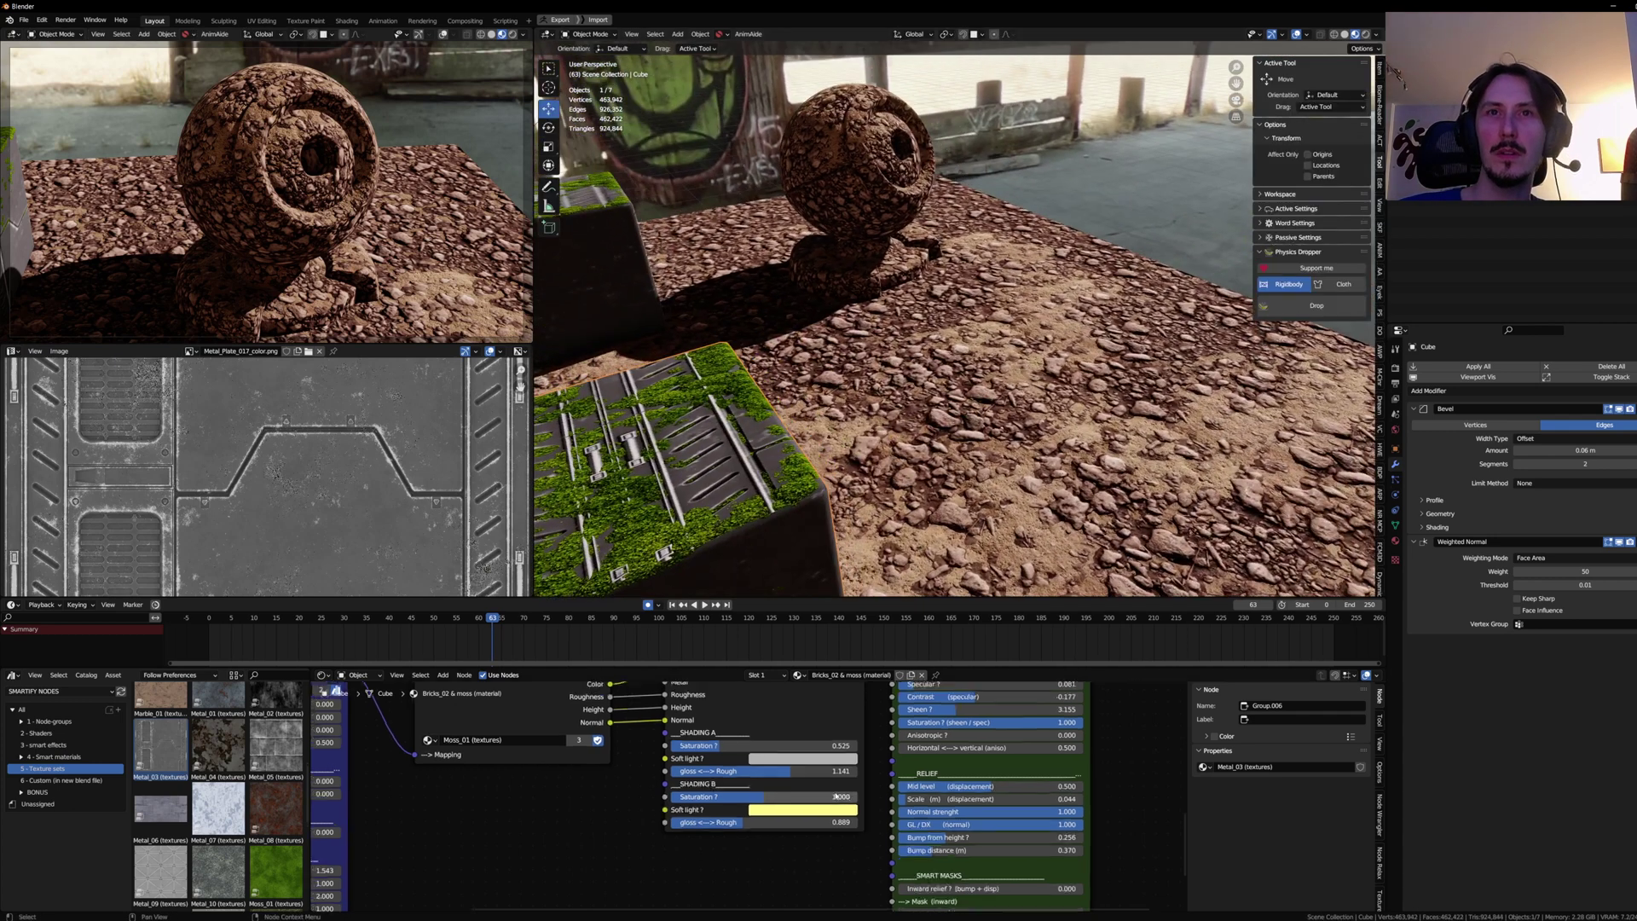
Step: Select the Texture_mixer node in the cube's material and examine how it links to the mask mixer and smart shader
{"action": "scroll", "coordinate": [737, 793], "scroll_direction": "down", "scroll_amount": 5}
{"action": "middle_click_drag", "start_coordinate": [747, 712], "coordinate": [744, 755]}
{"action": "left_click", "coordinate": [744, 755]}
{"action": "scroll", "coordinate": [746, 756], "scroll_direction": "up", "scroll_amount": 3}
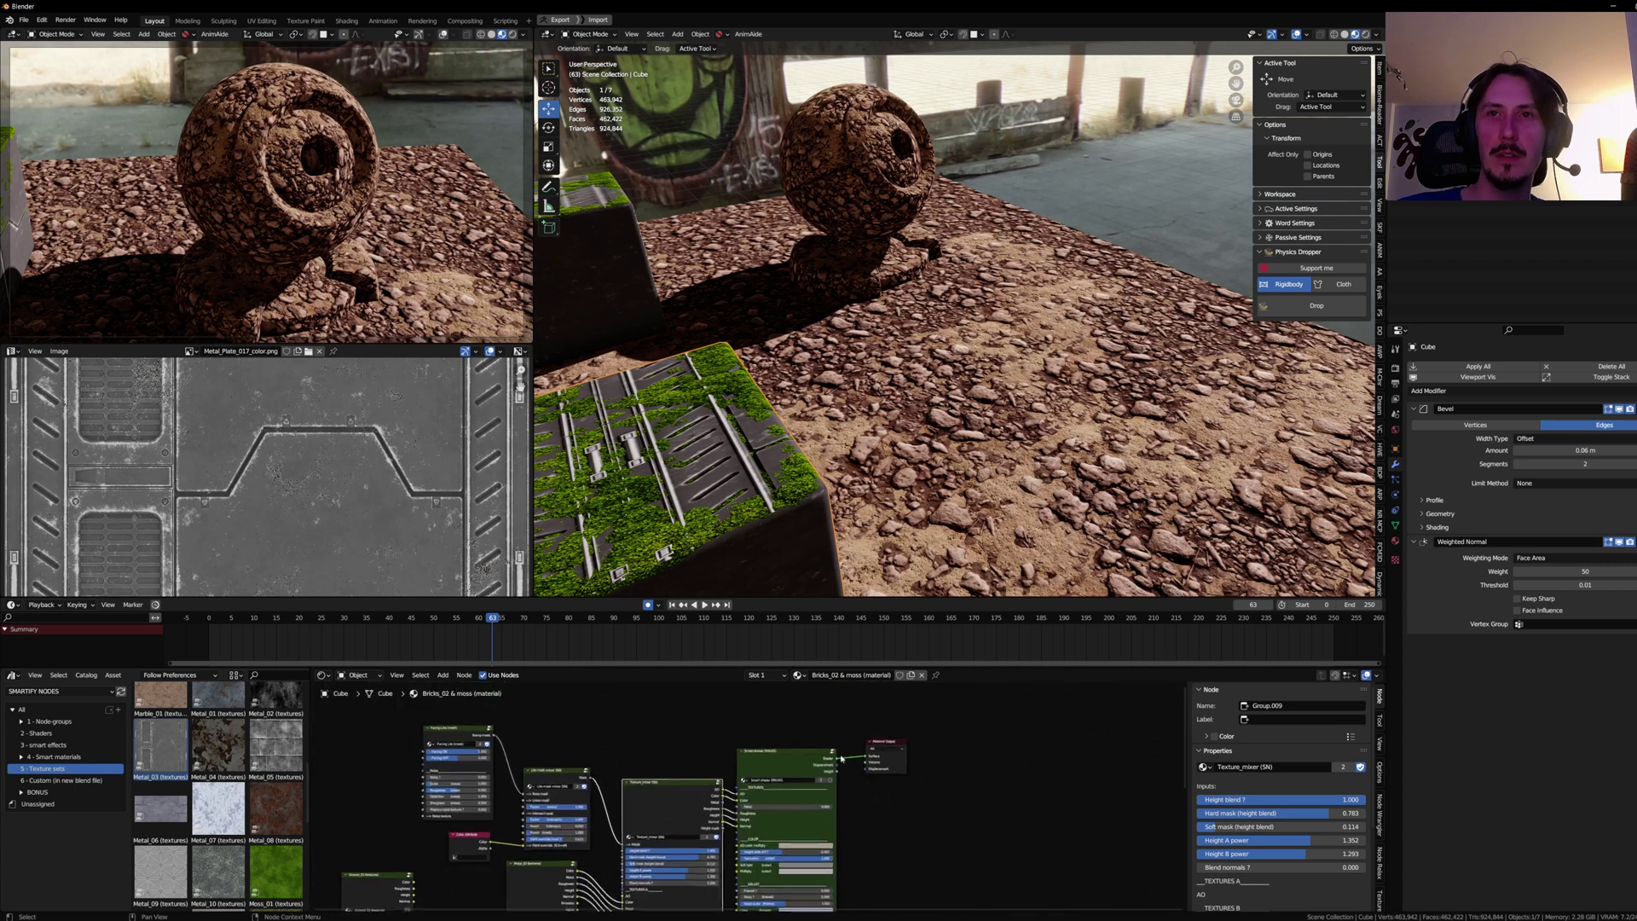
{"action": "scroll", "coordinate": [728, 801], "scroll_direction": "up", "scroll_amount": 2}
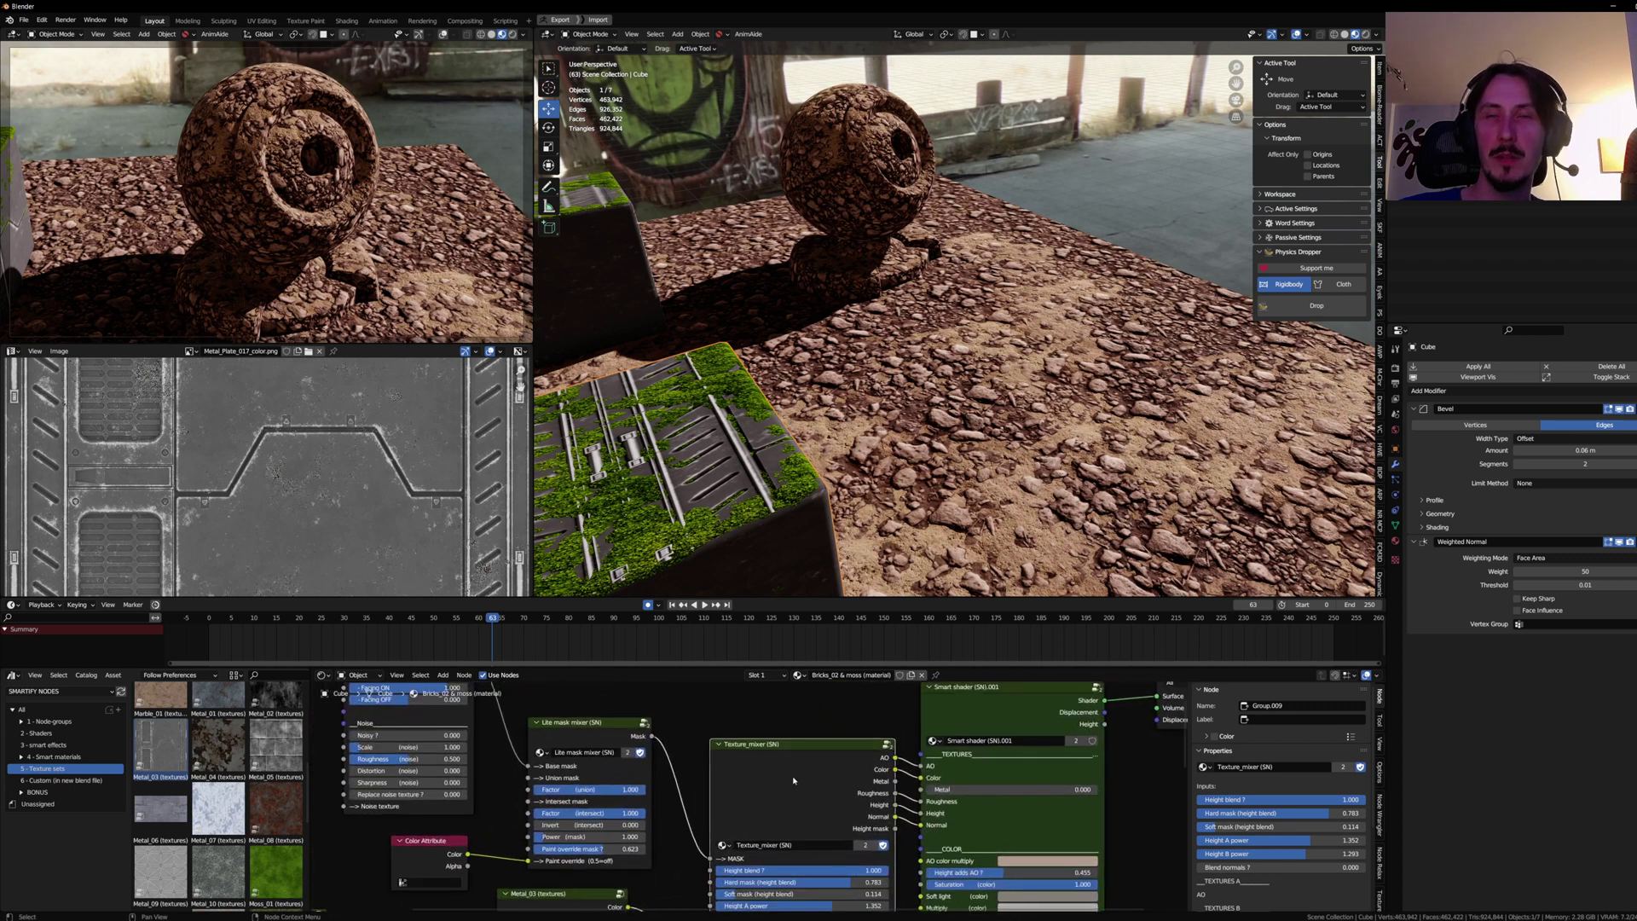
{"action": "scroll", "coordinate": [793, 780], "scroll_direction": "up", "scroll_amount": 3}
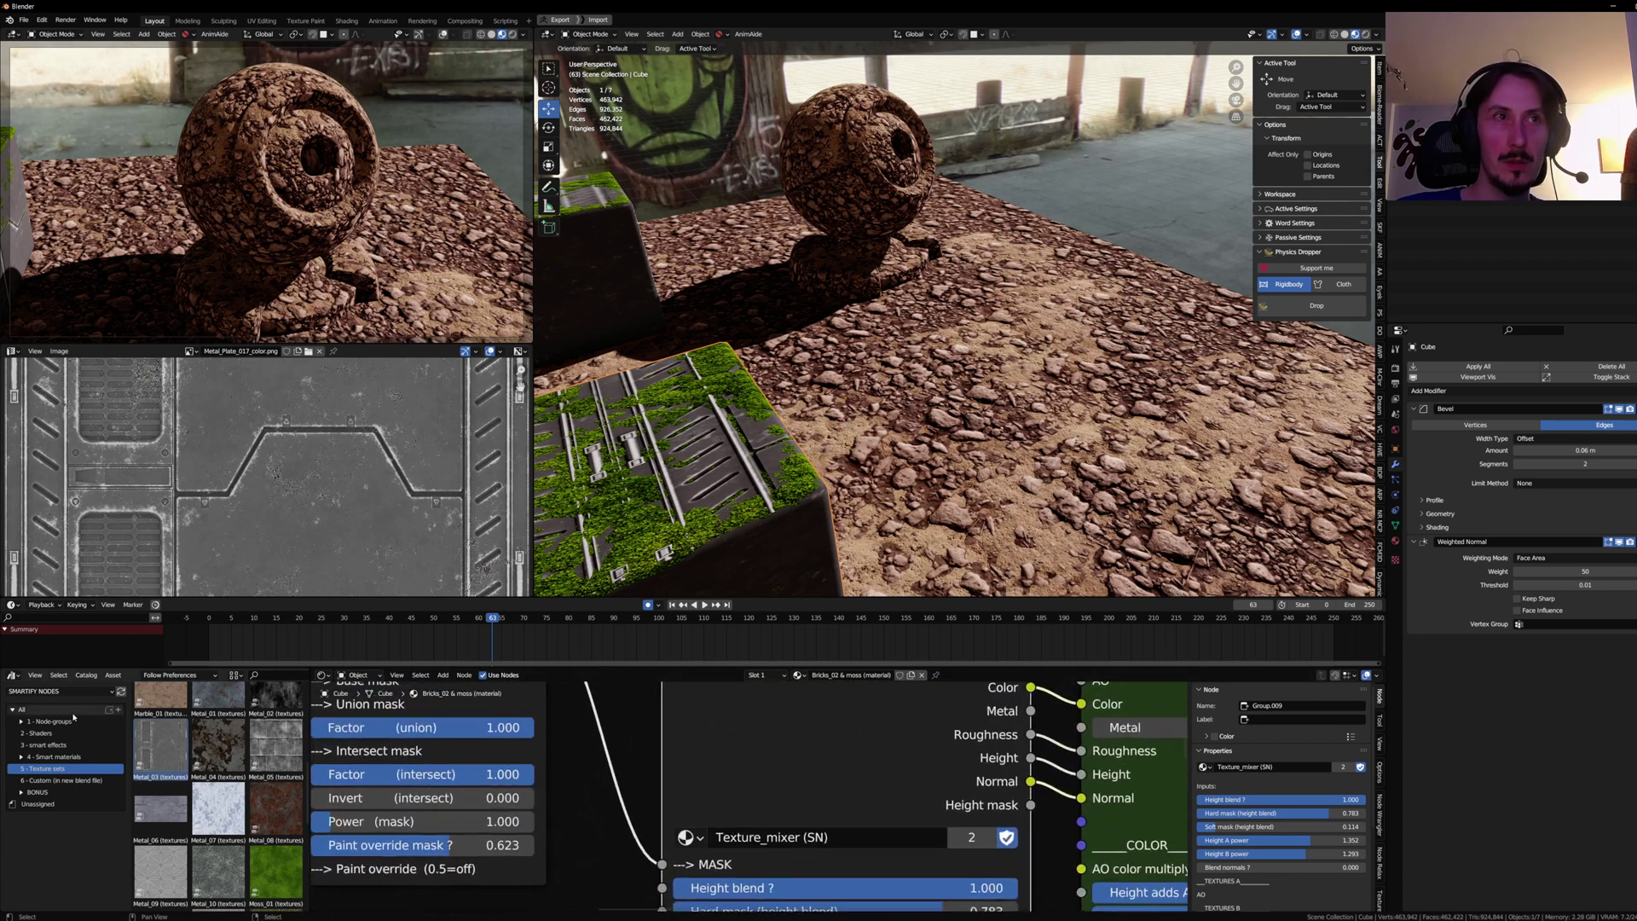
Step: Show the Mixers category of the node-group assets with larger previews in a wider asset browser
{"action": "left_click", "coordinate": [47, 722]}
{"action": "left_click", "coordinate": [50, 767]}
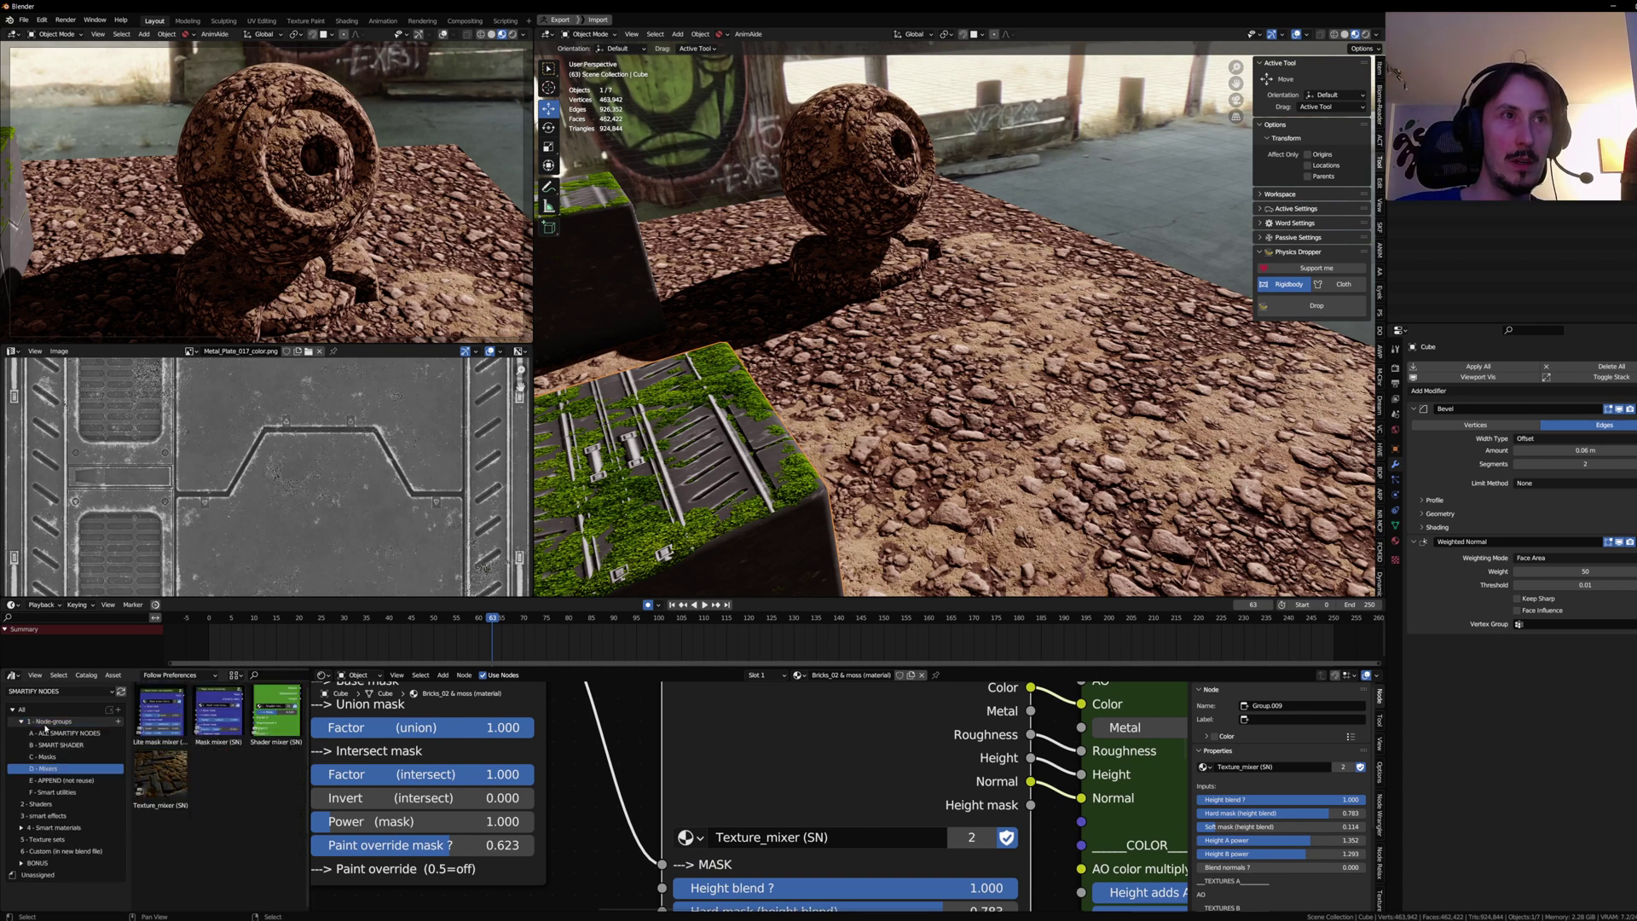
{"action": "scroll", "coordinate": [169, 790], "scroll_direction": "up", "scroll_amount": 2, "text": "ctrl"}
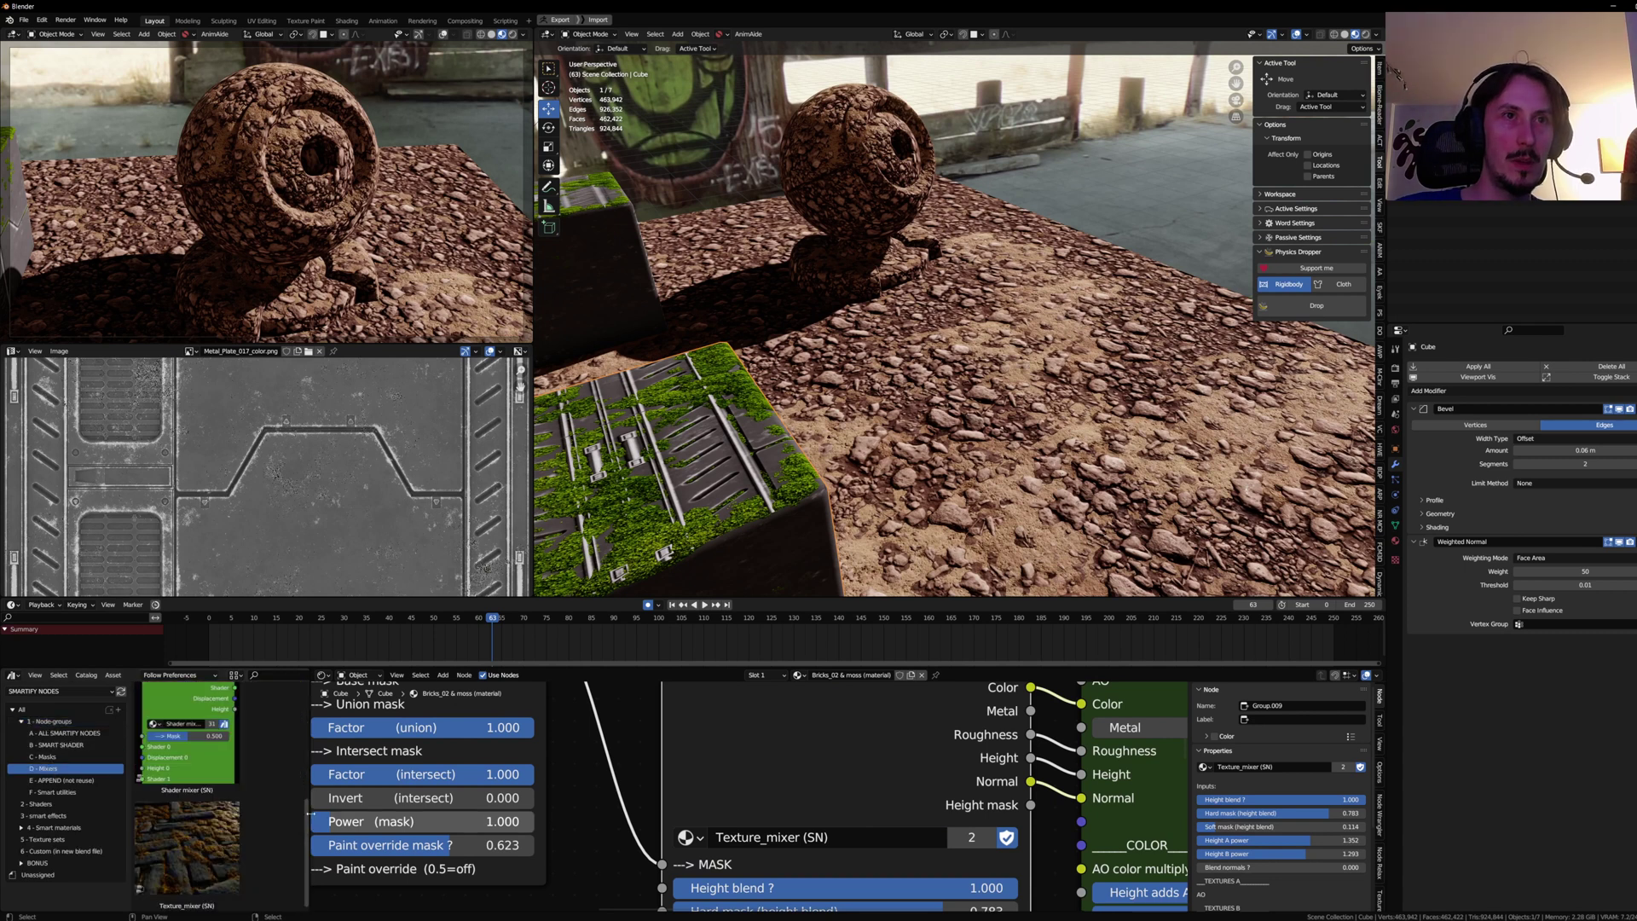
{"action": "left_click_drag", "start_coordinate": [309, 793], "coordinate": [625, 793]}
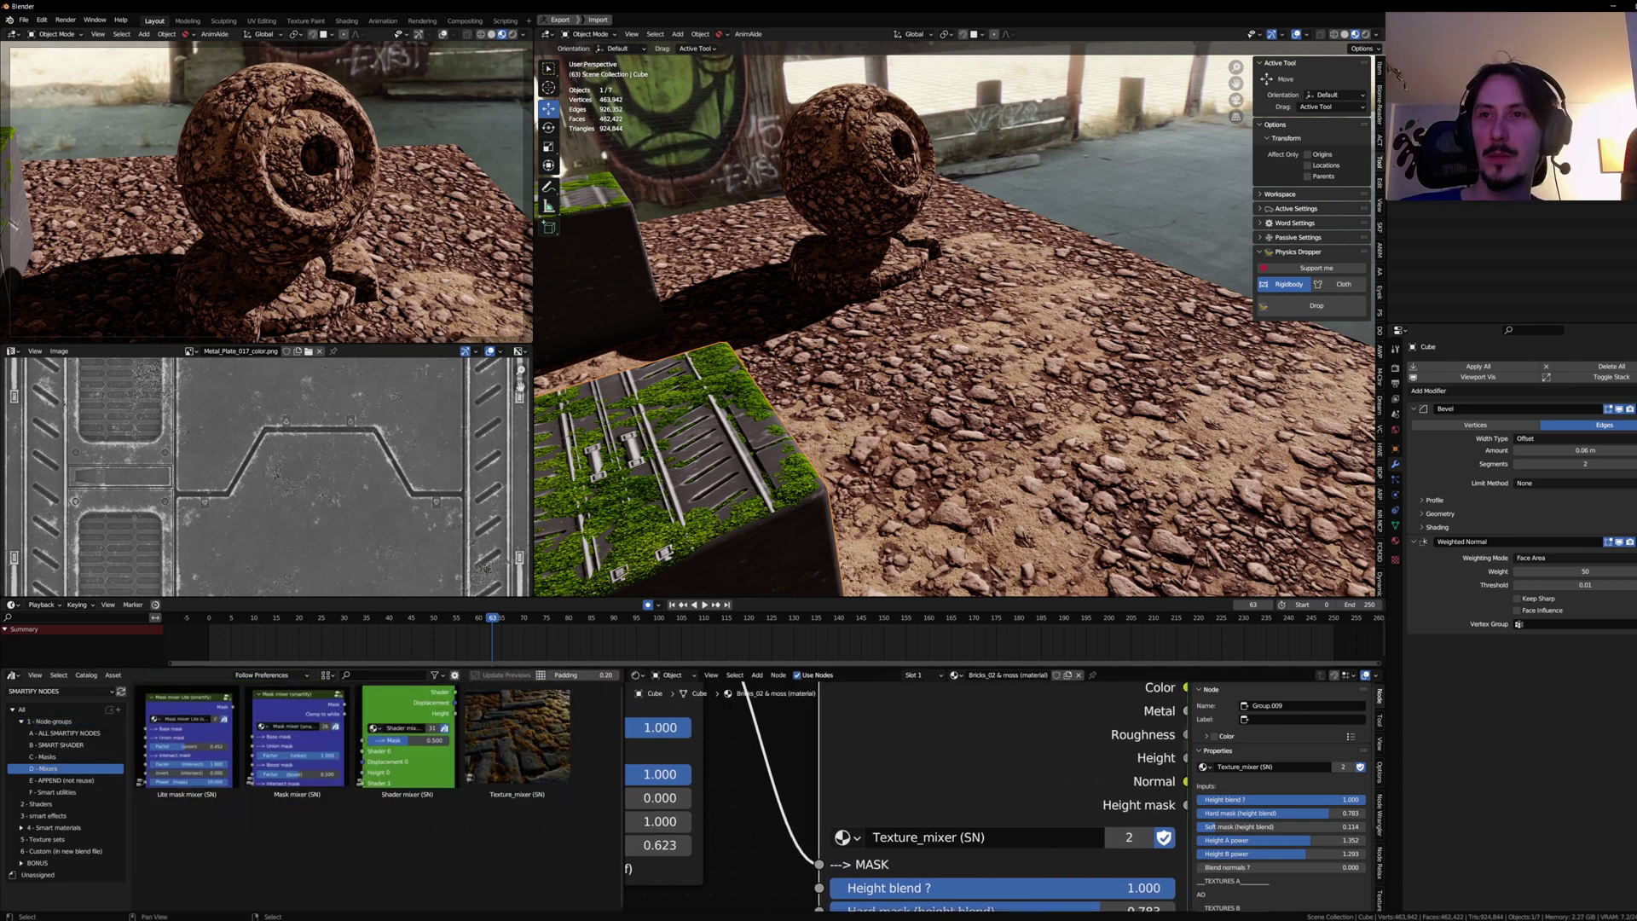